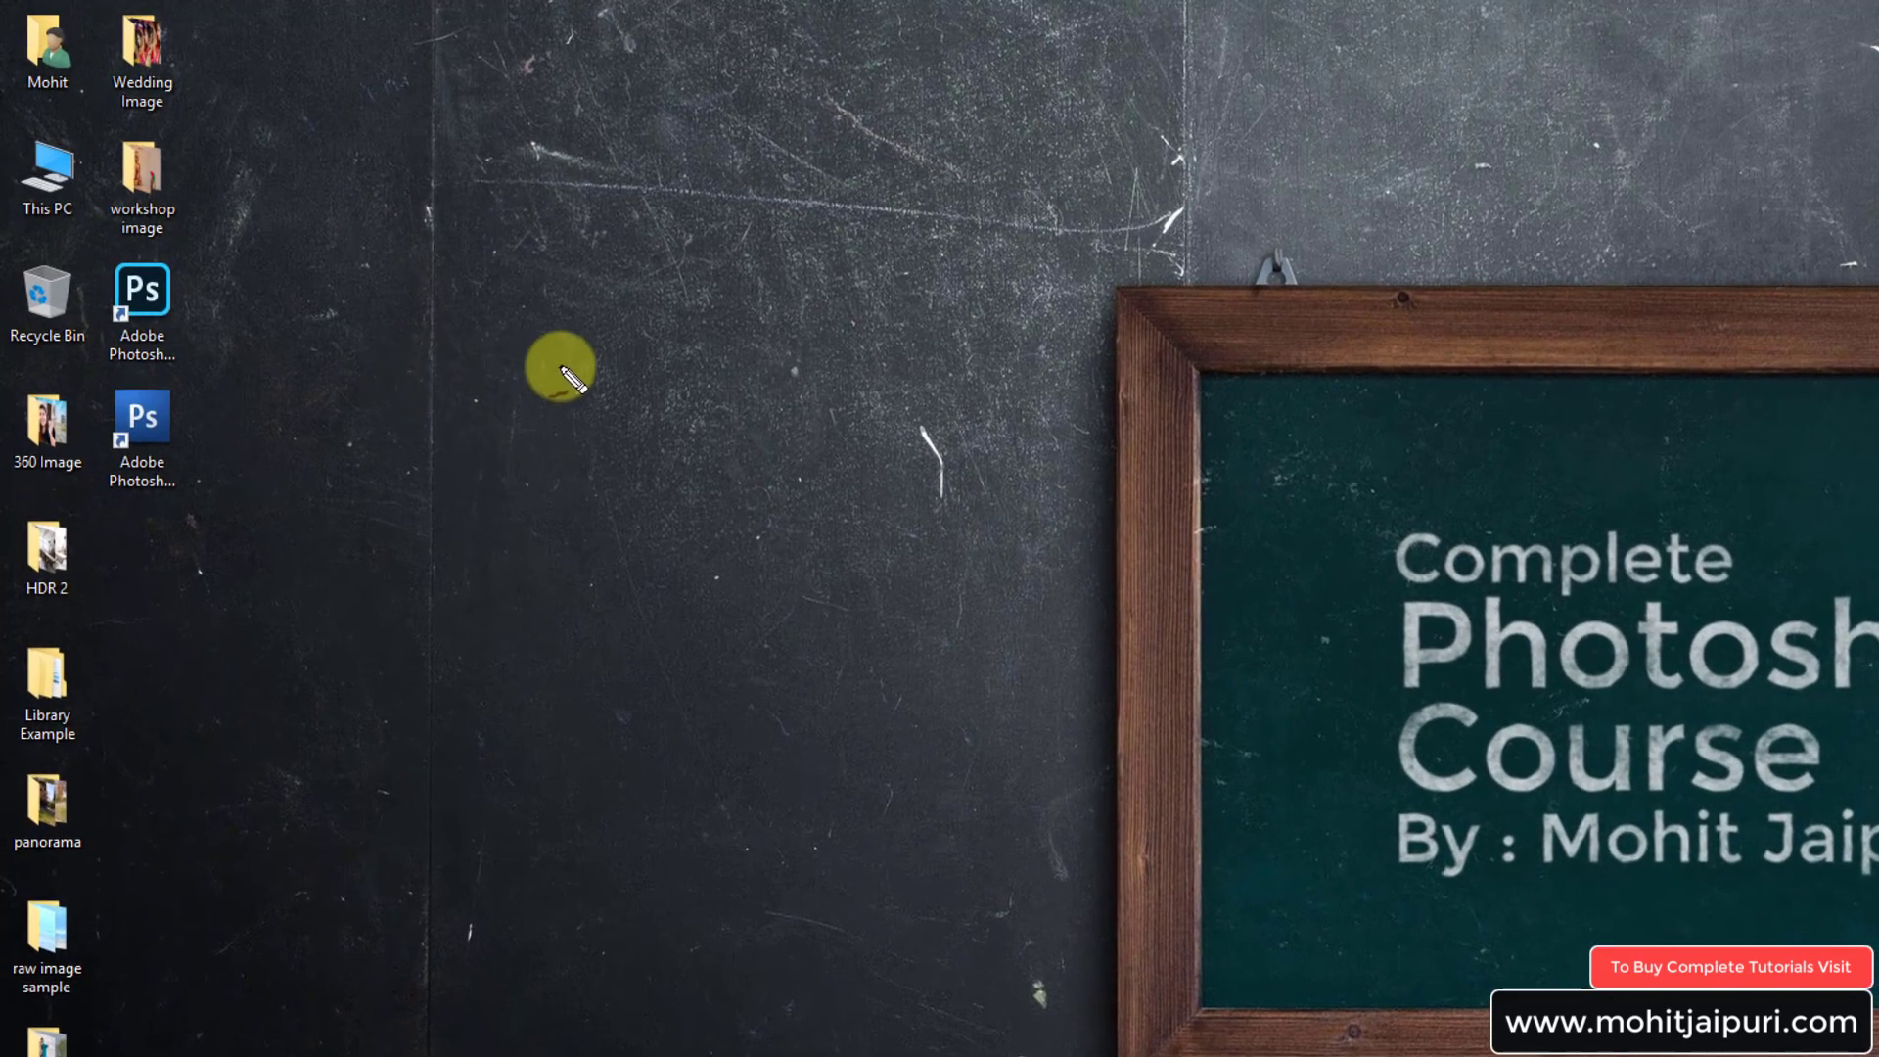
Step: Launch the newer Photoshop version, then quit it back to the desktop
left_click_drag(560, 365, 233, 312)
left_click_drag(522, 592, 553, 616)
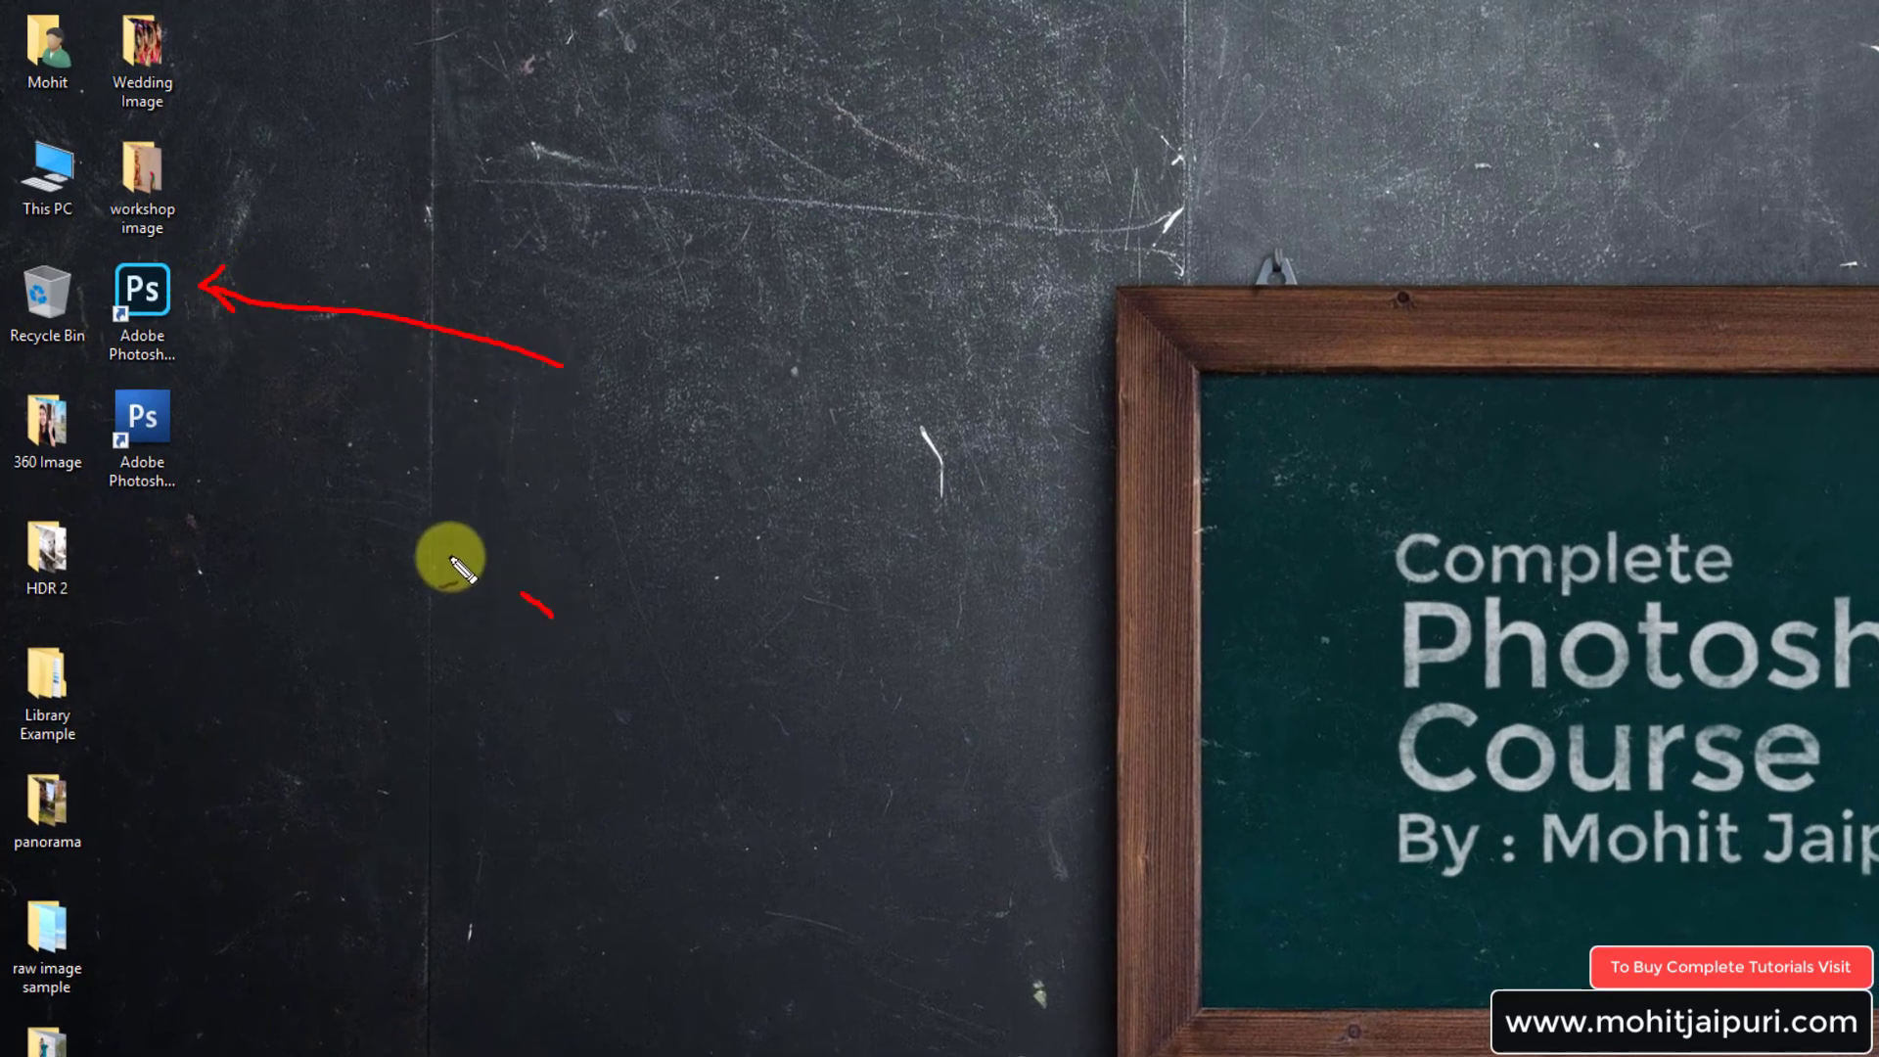
mouse_move(460, 571)
left_mouse_down()
mouse_move(201, 423)
mouse_move(274, 422)
left_mouse_up()
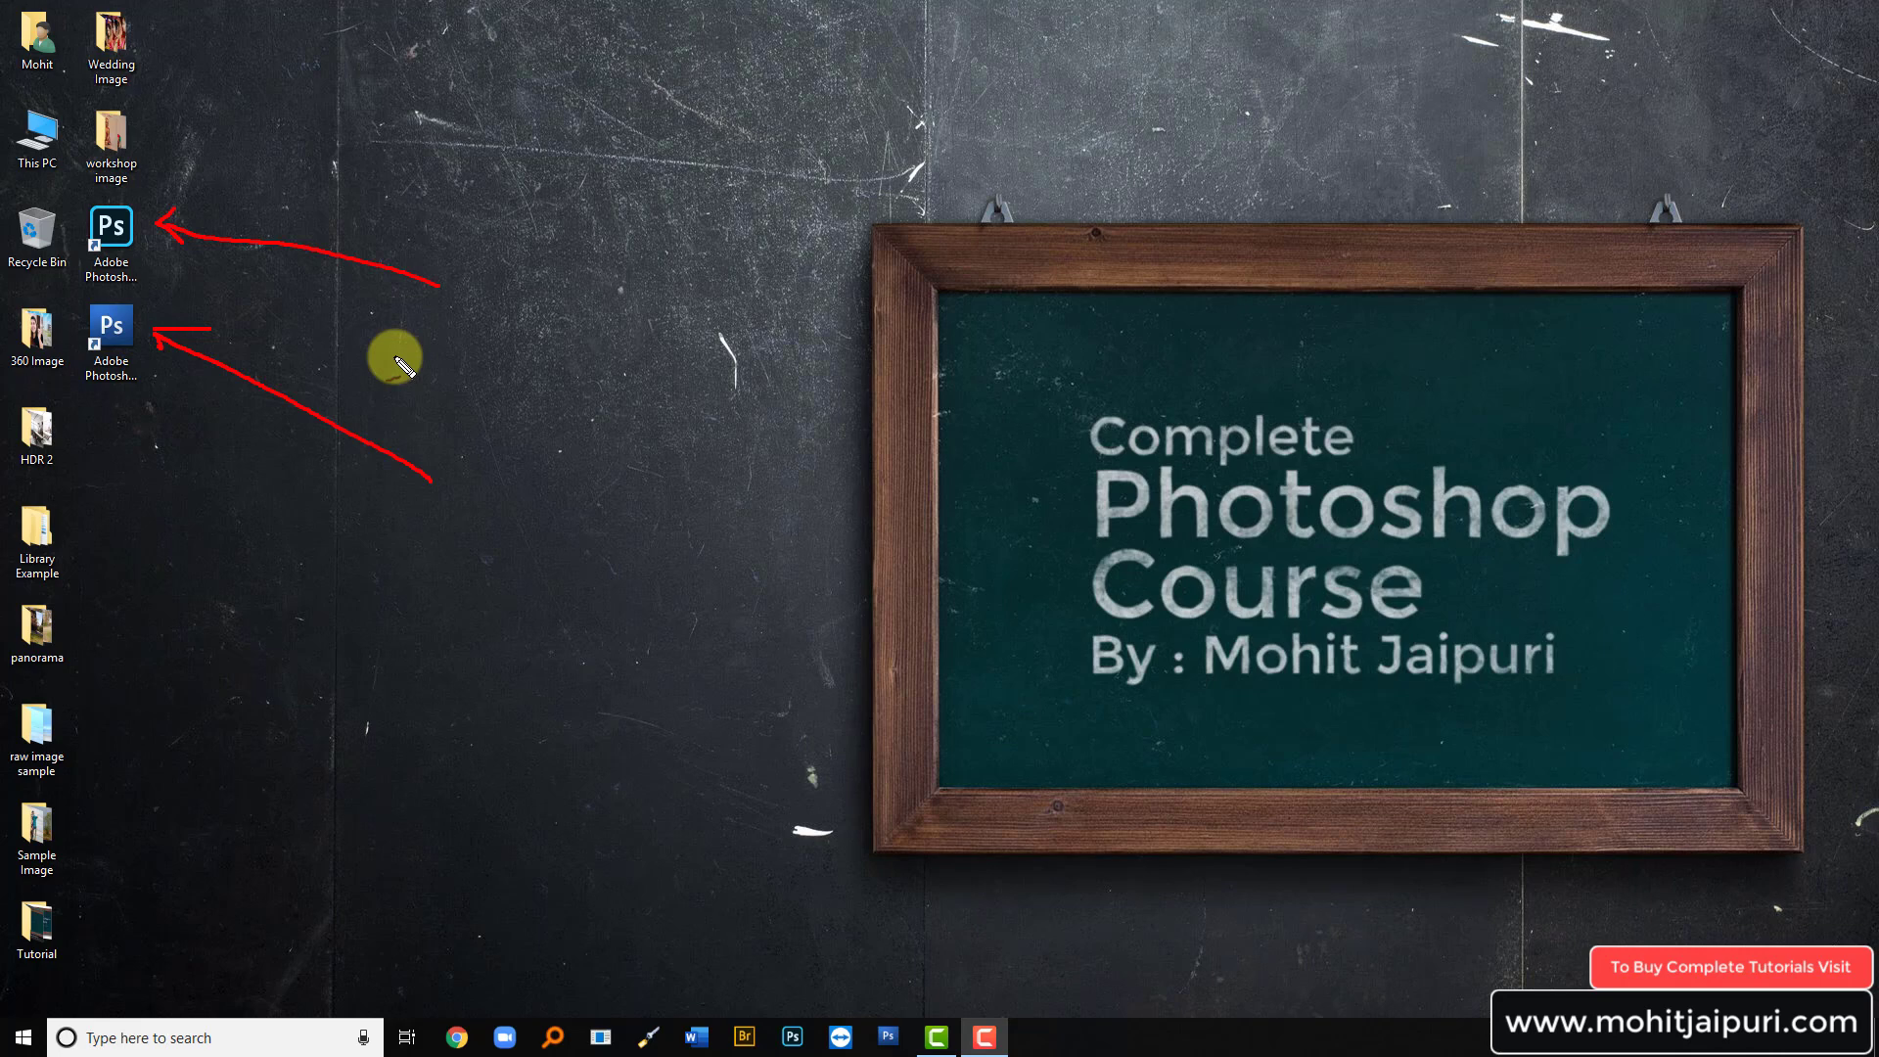
key("Escape")
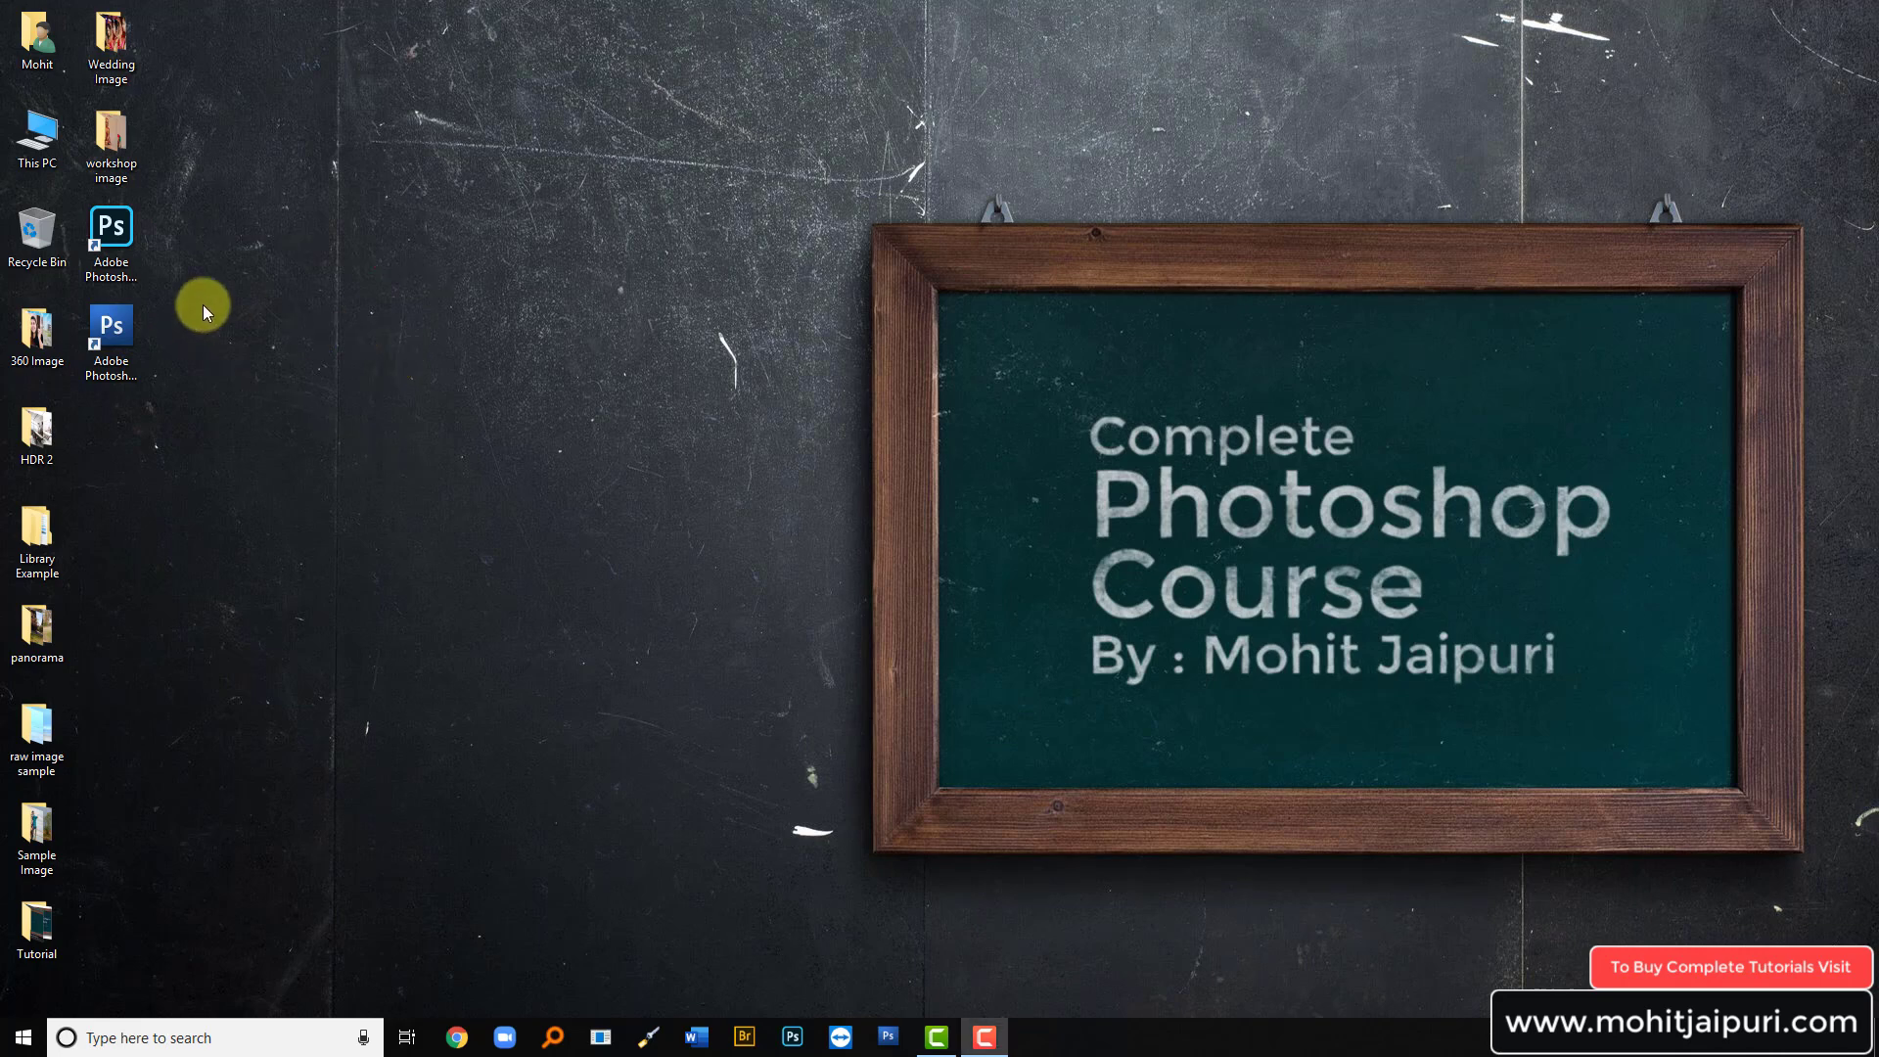
double_click(114, 231)
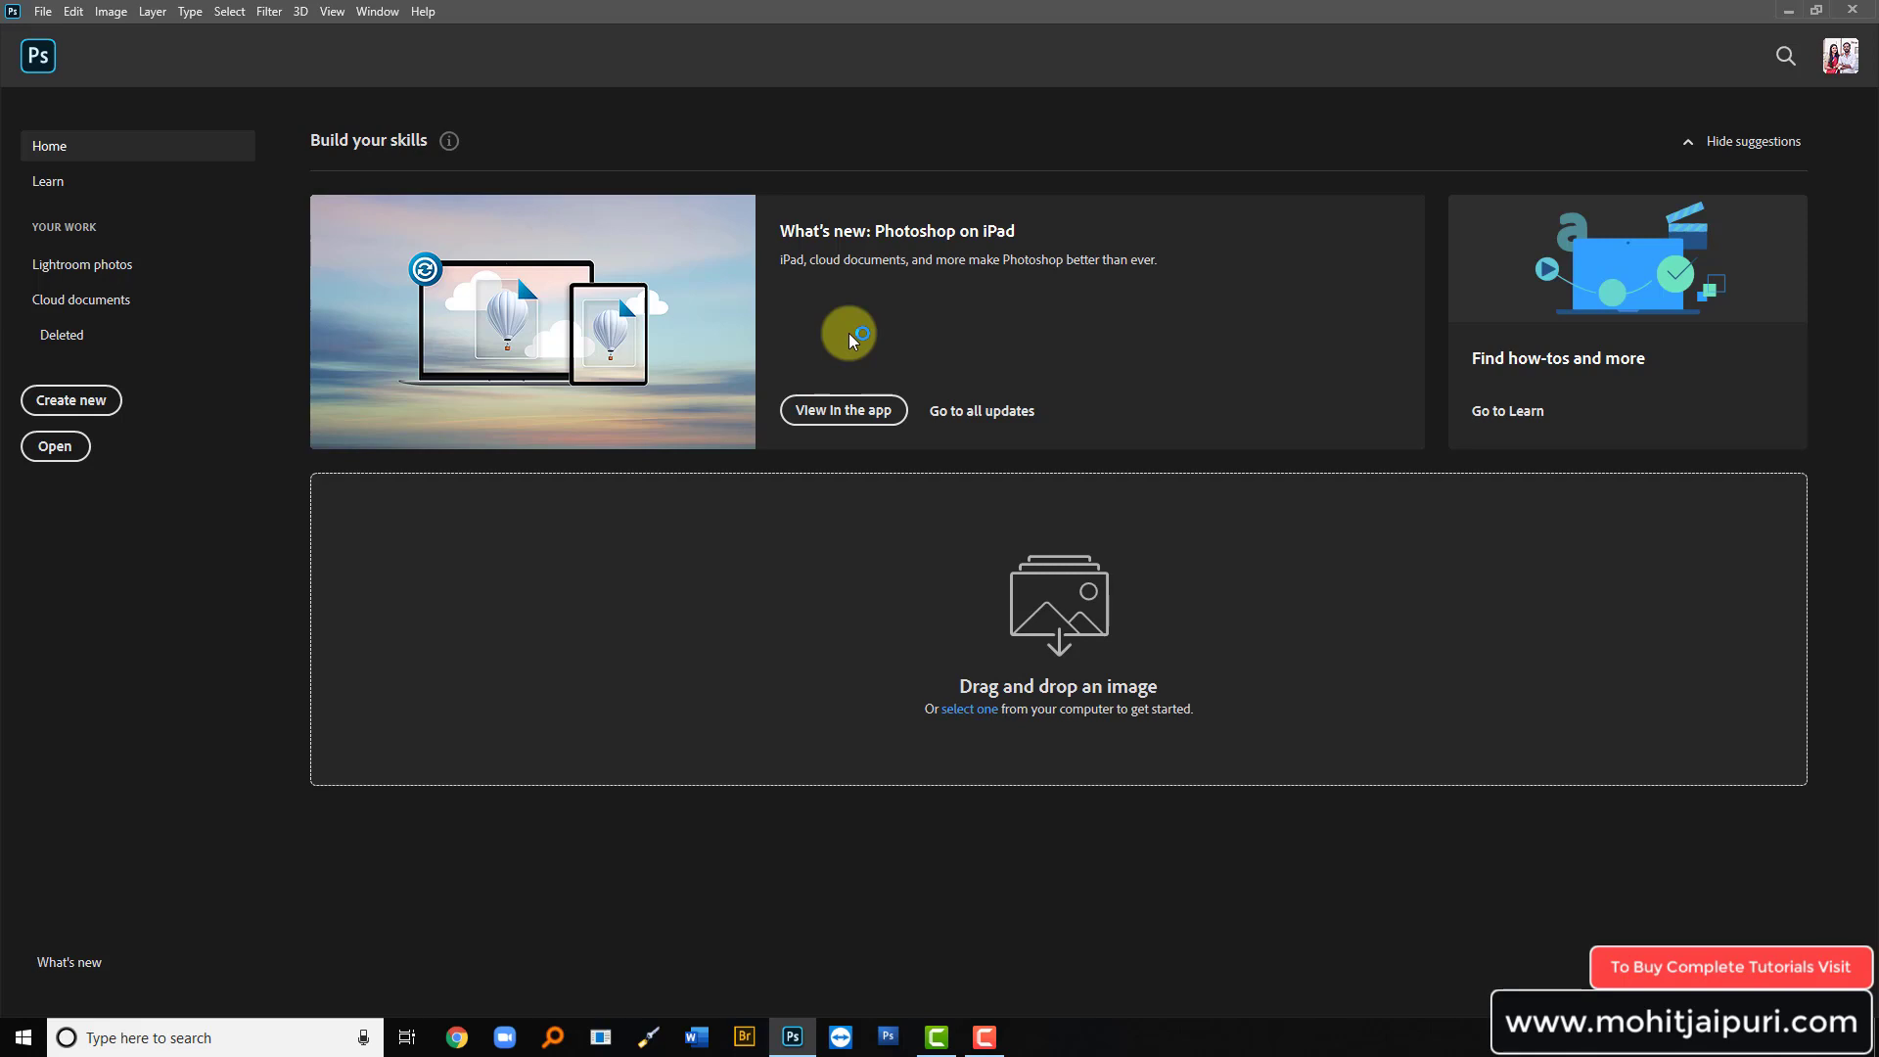
key("alt")
left_click_drag(552, 172, 789, 110)
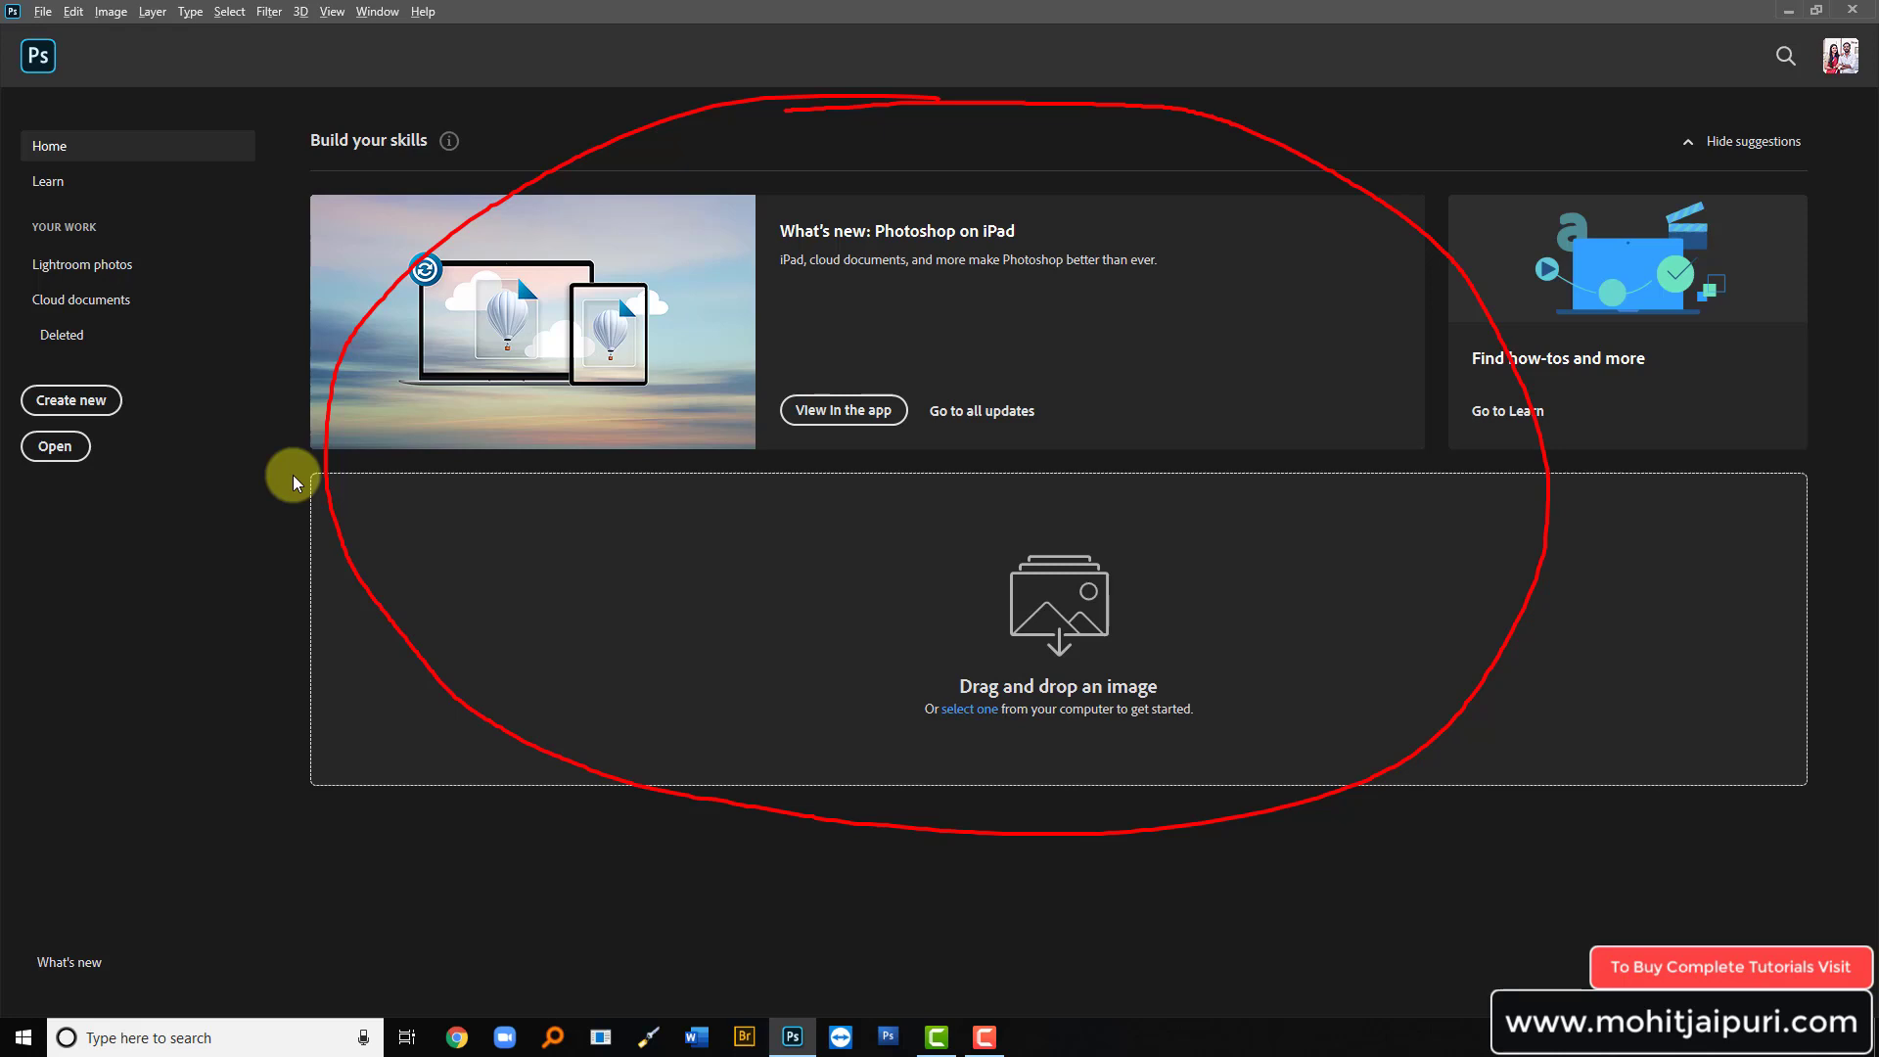
left_click(1848, 11)
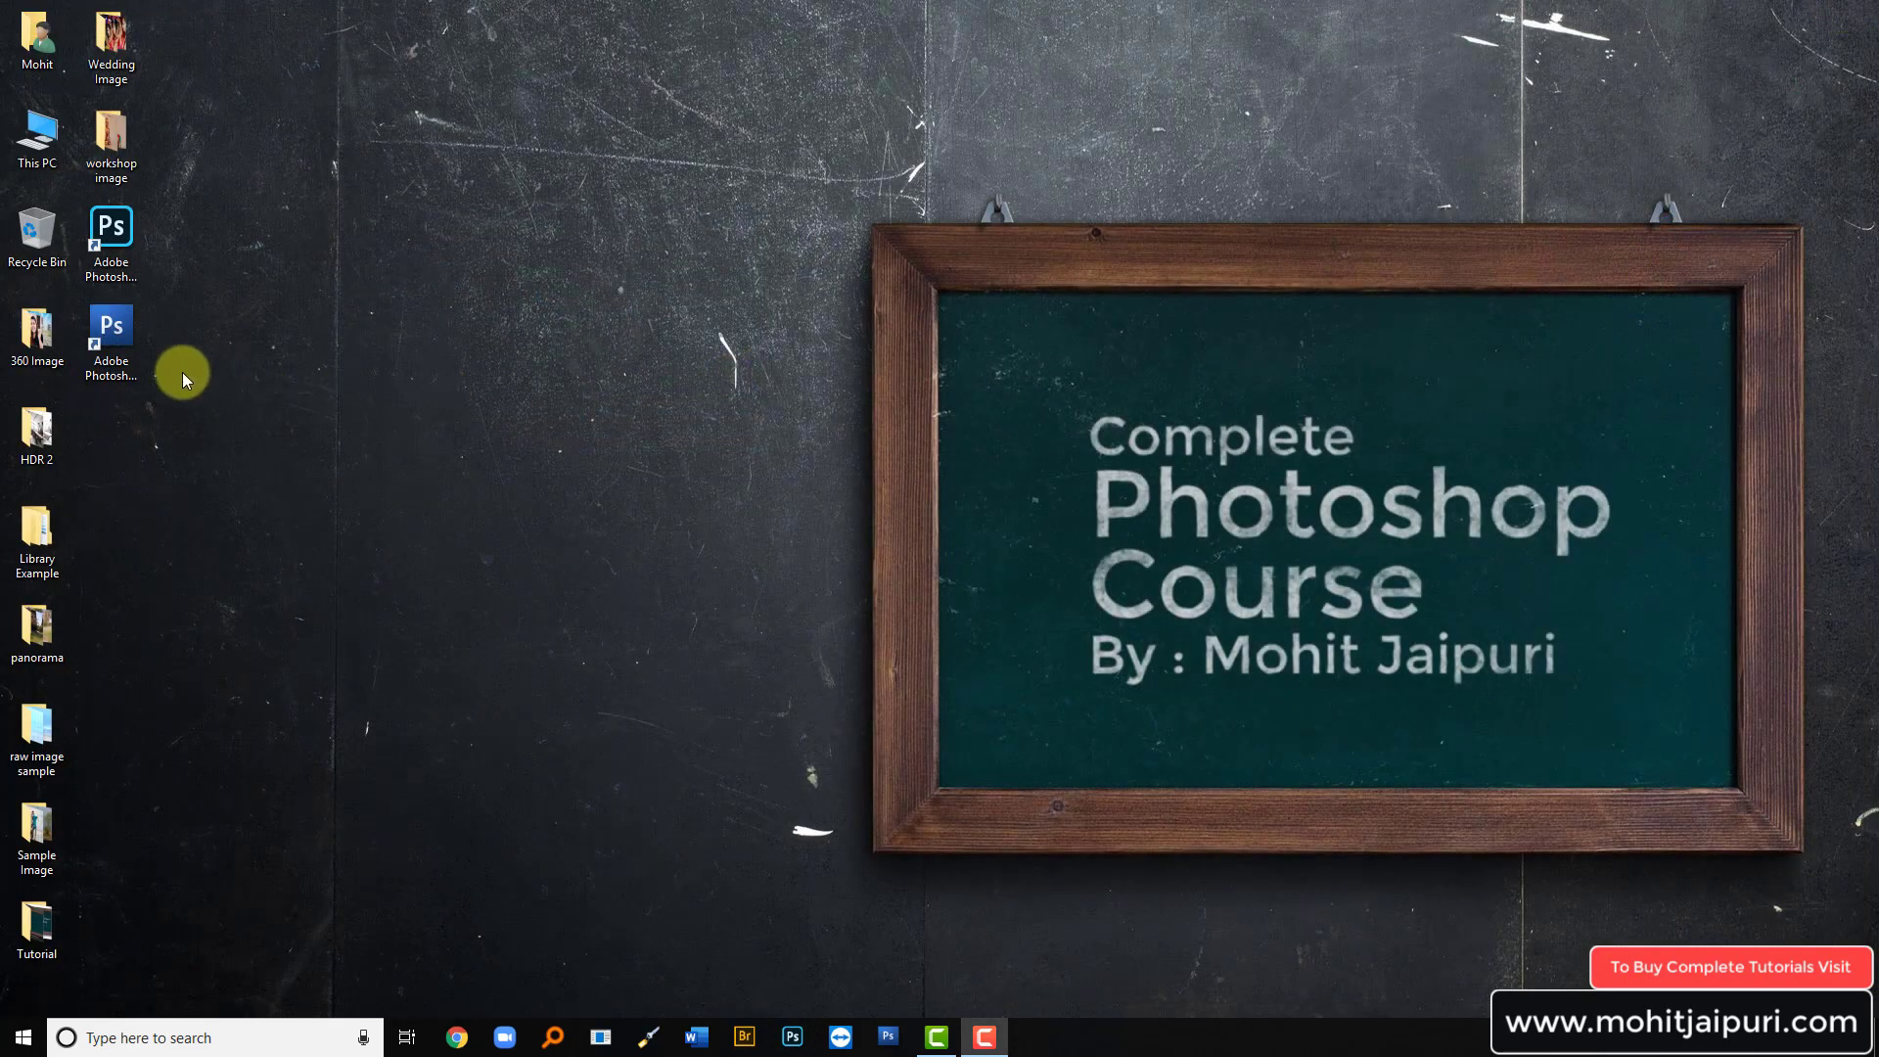
Step: Start Photoshop CS3 Extended, which opens to an empty grey workspace without a Home screen
double_click(120, 326)
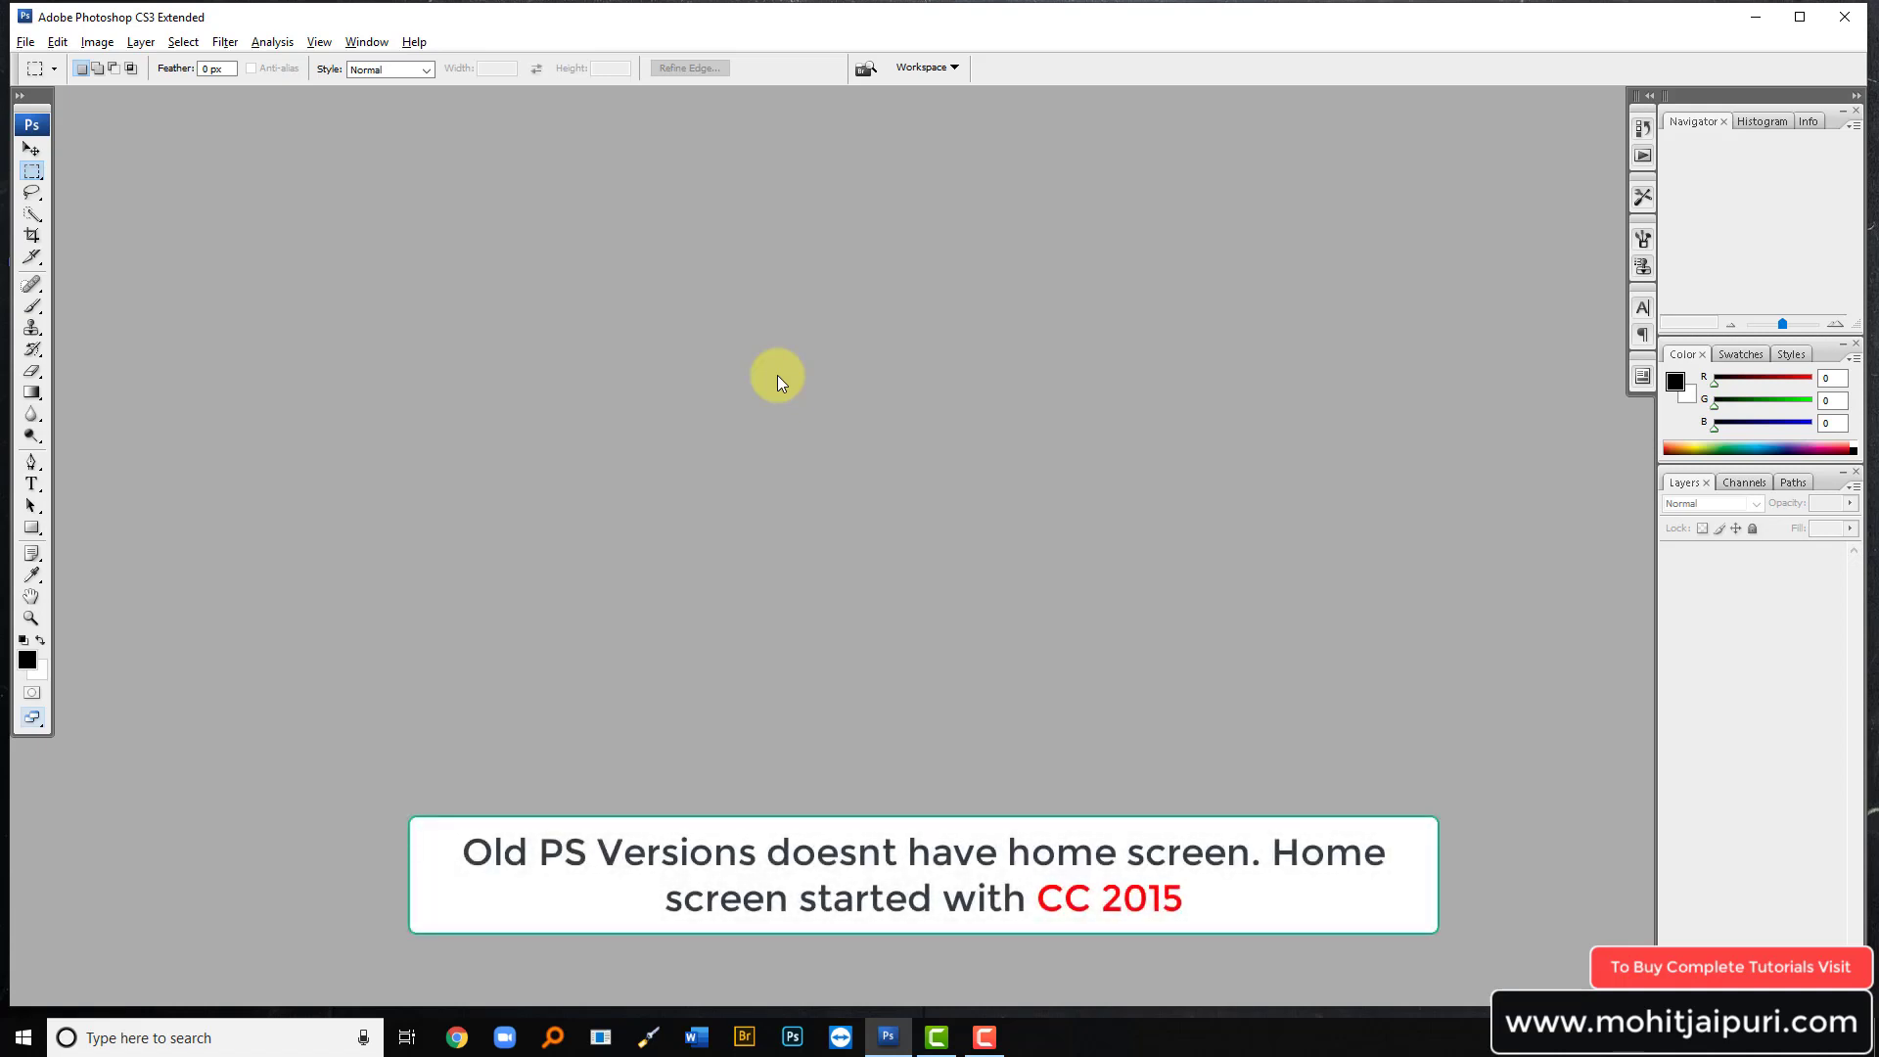
left_click_drag(309, 400, 55, 386)
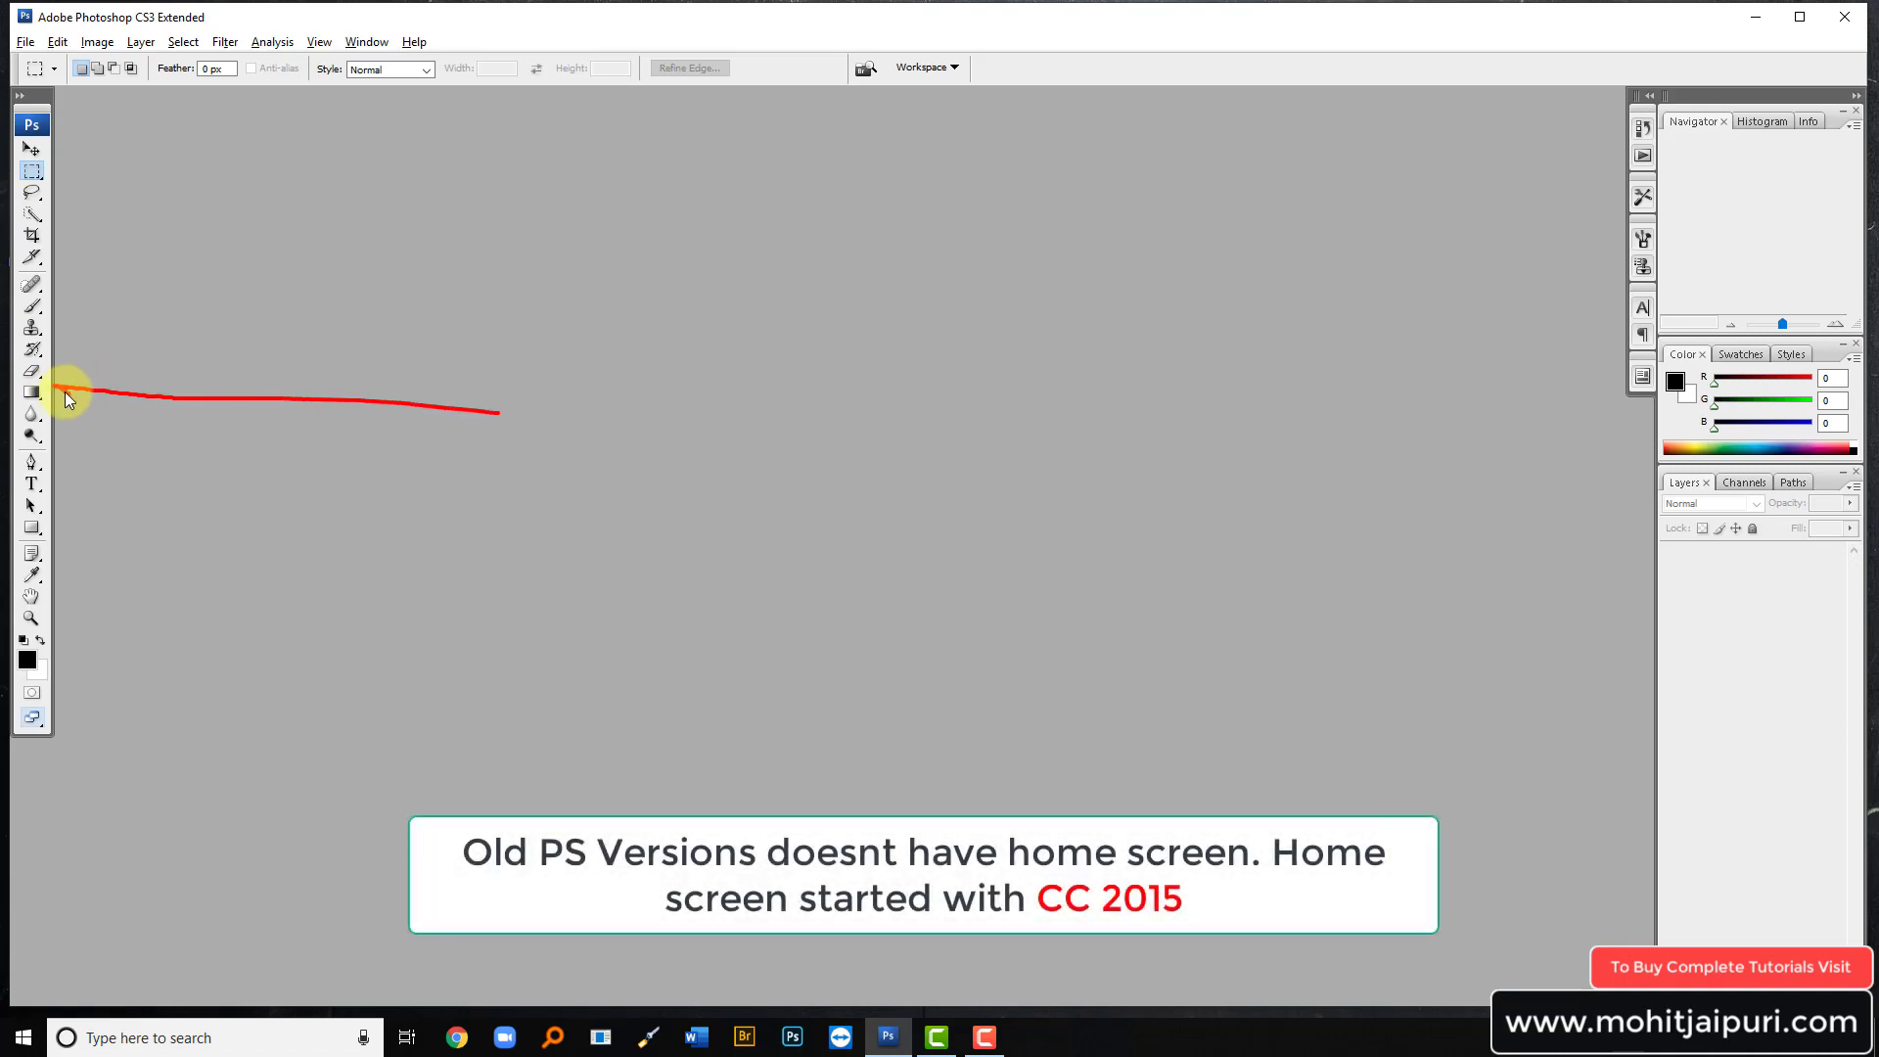
left_click_drag(1188, 378, 1552, 349)
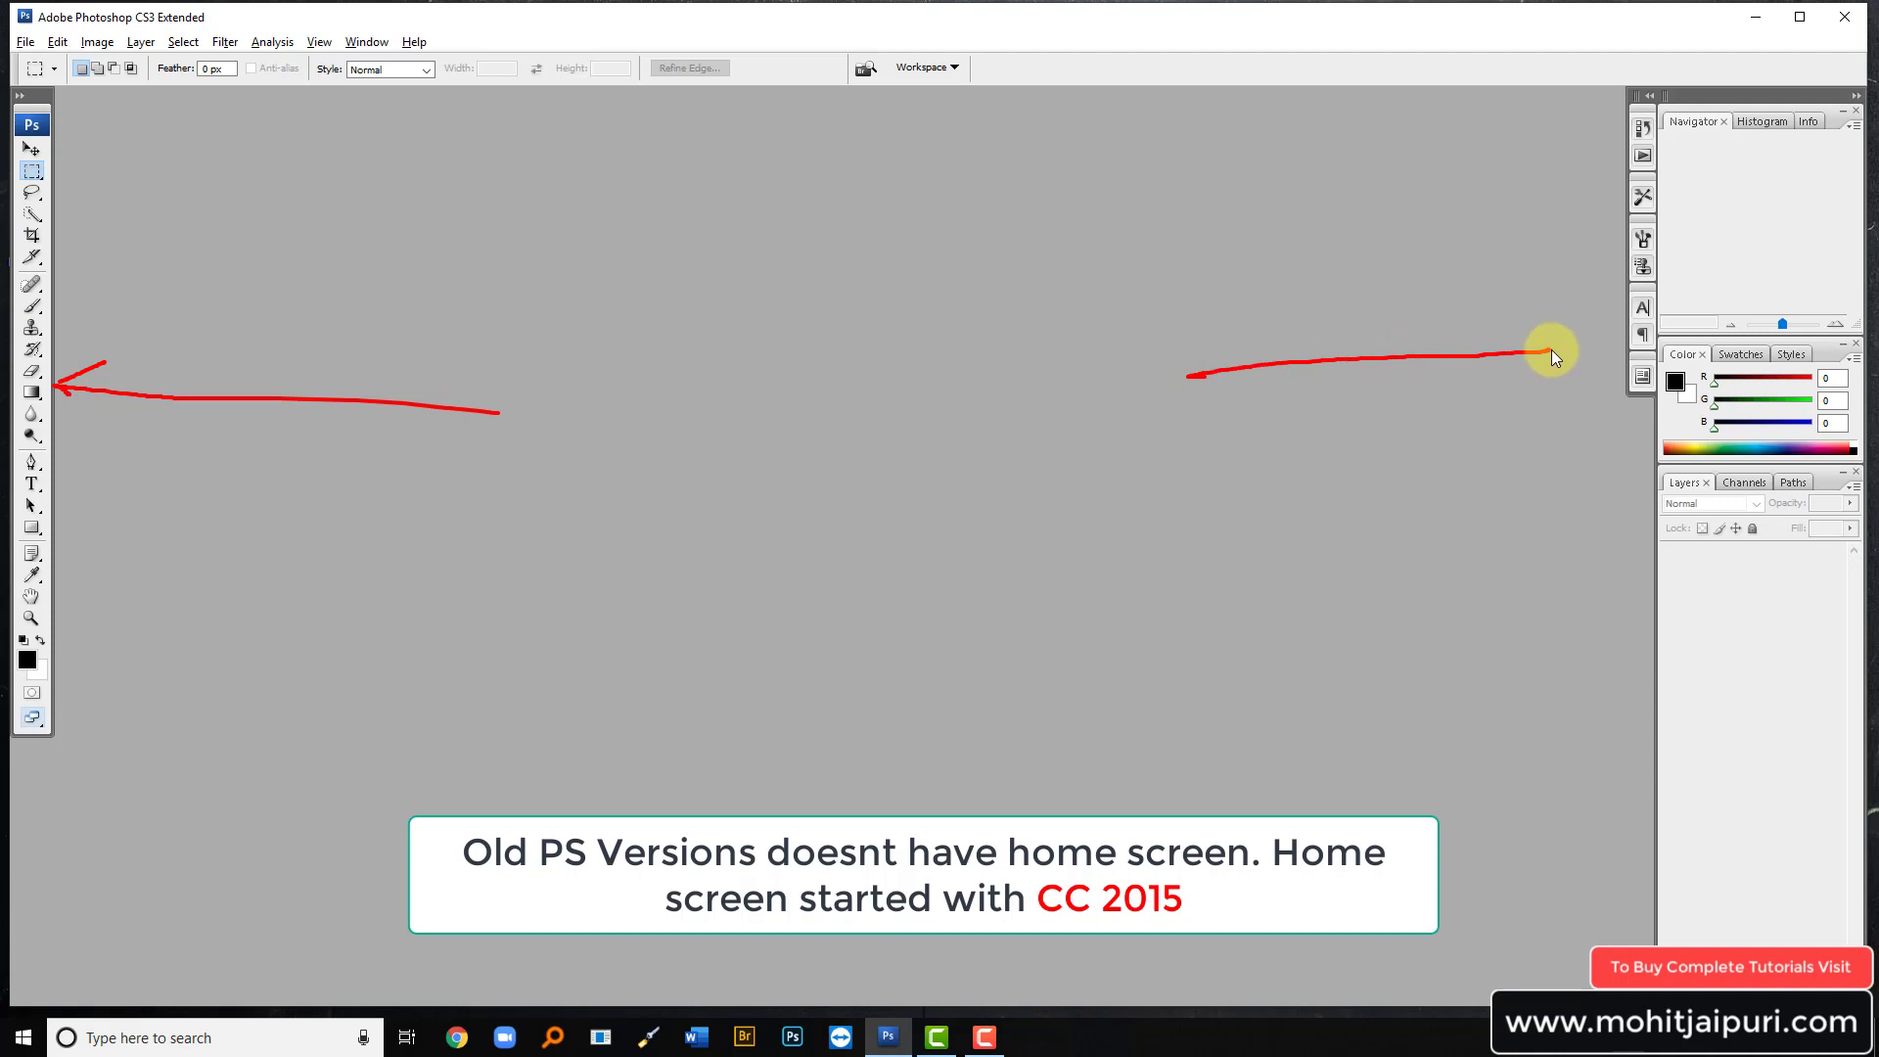
mouse_move(825, 199)
left_mouse_down()
mouse_move(561, 214)
mouse_move(730, 744)
mouse_move(989, 226)
mouse_move(646, 204)
left_mouse_up()
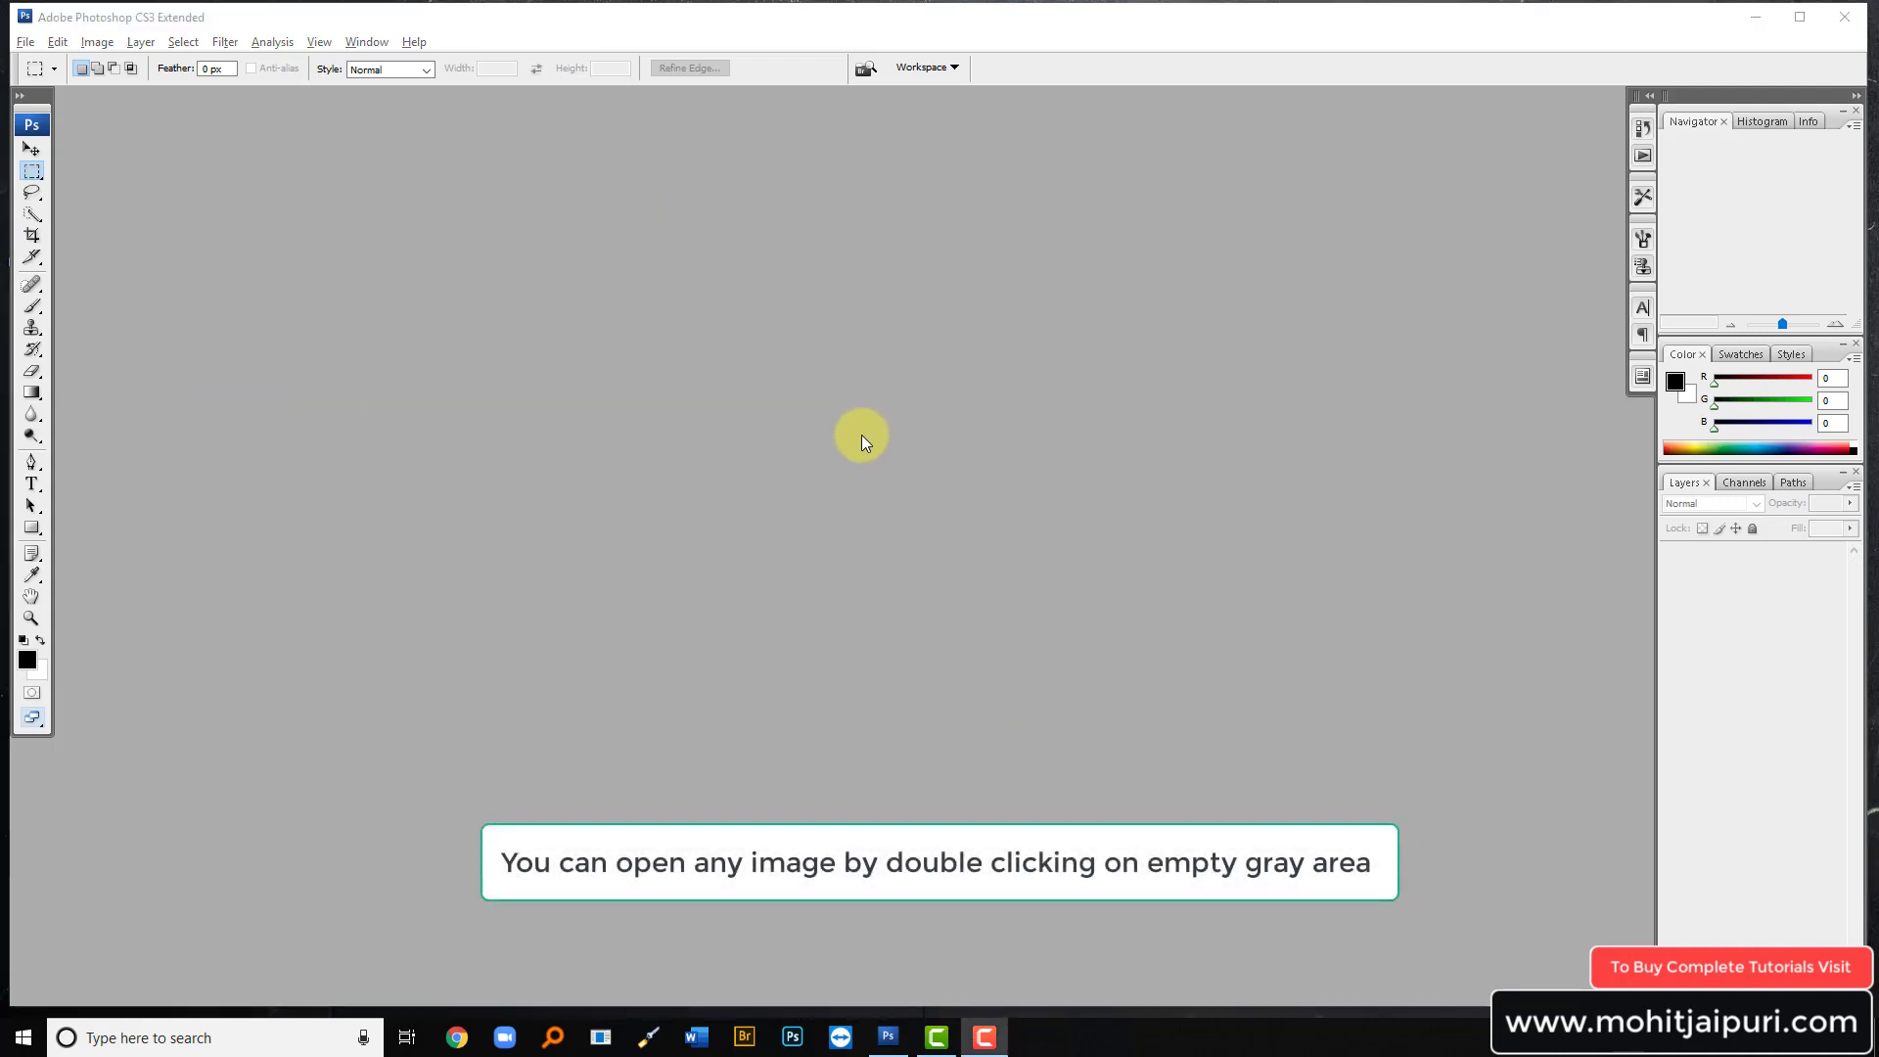
Step: Open ADI_7919.jpg from the Desktop's Sample Image folder
double_click(836, 413)
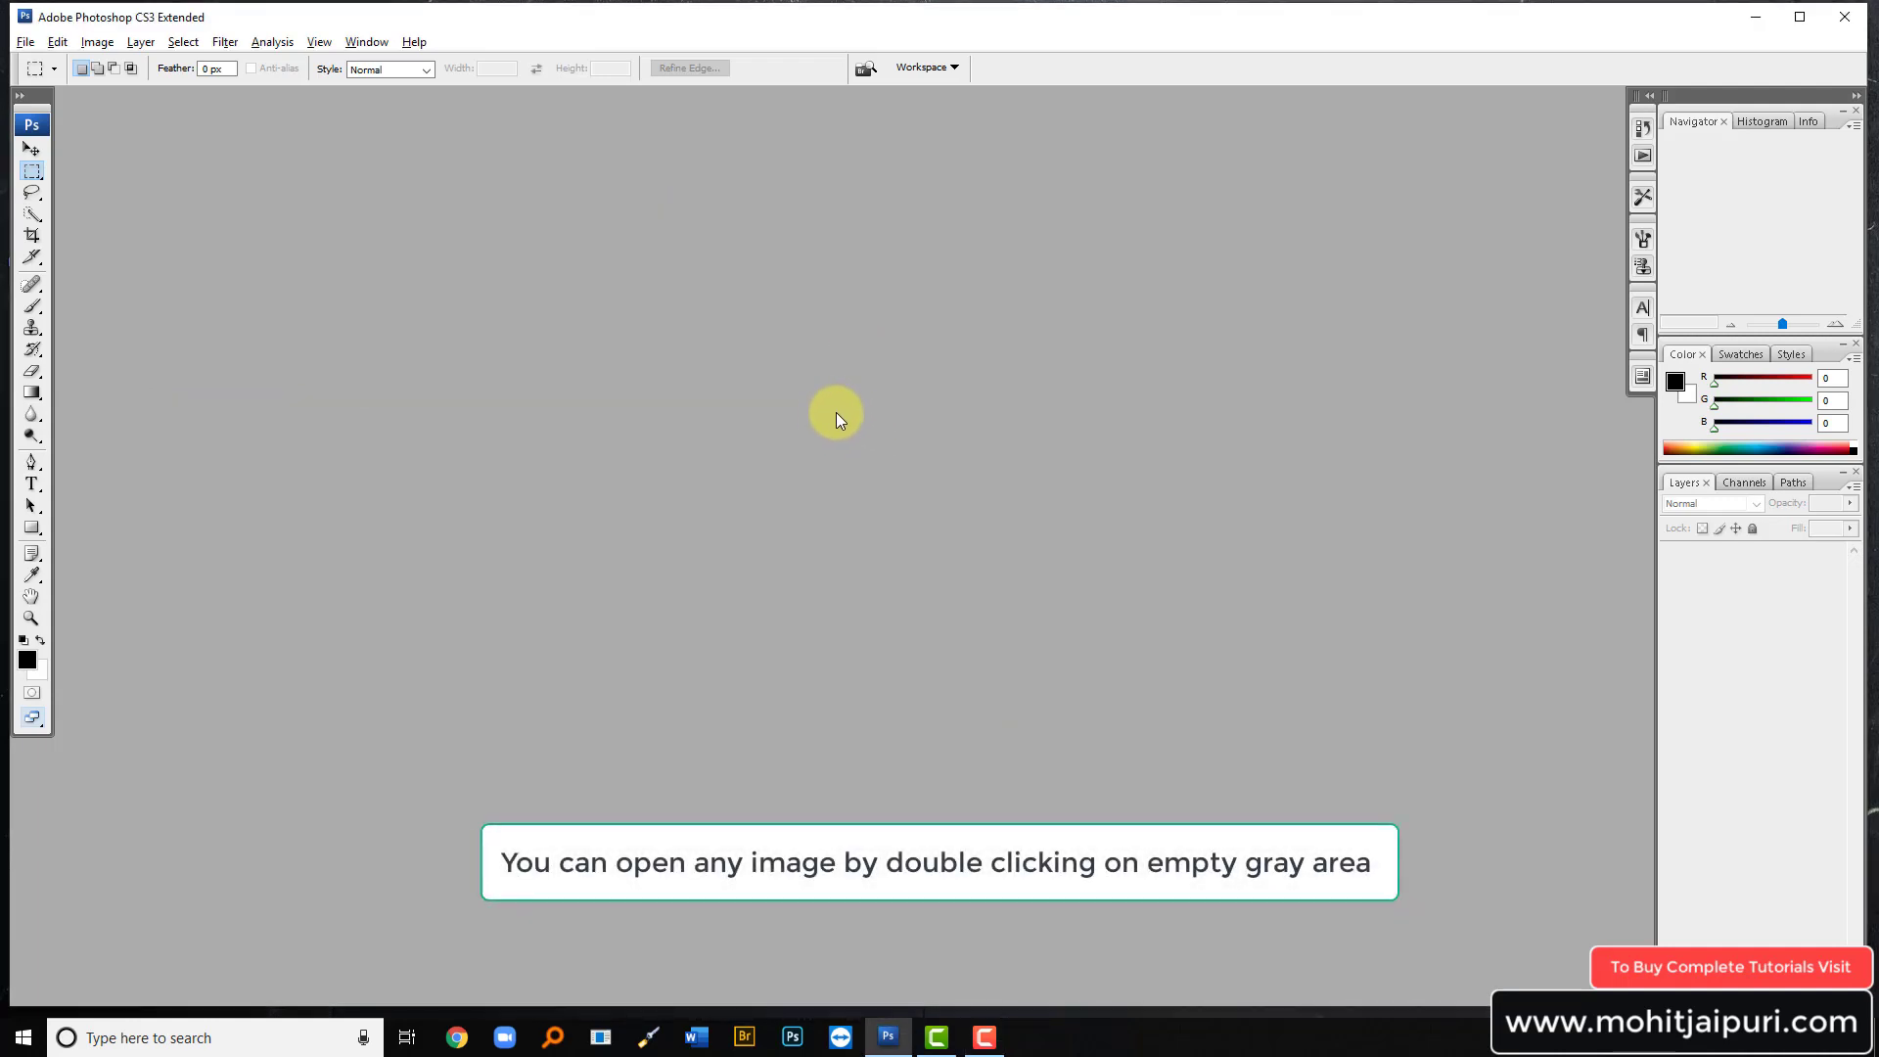
left_click(720, 301)
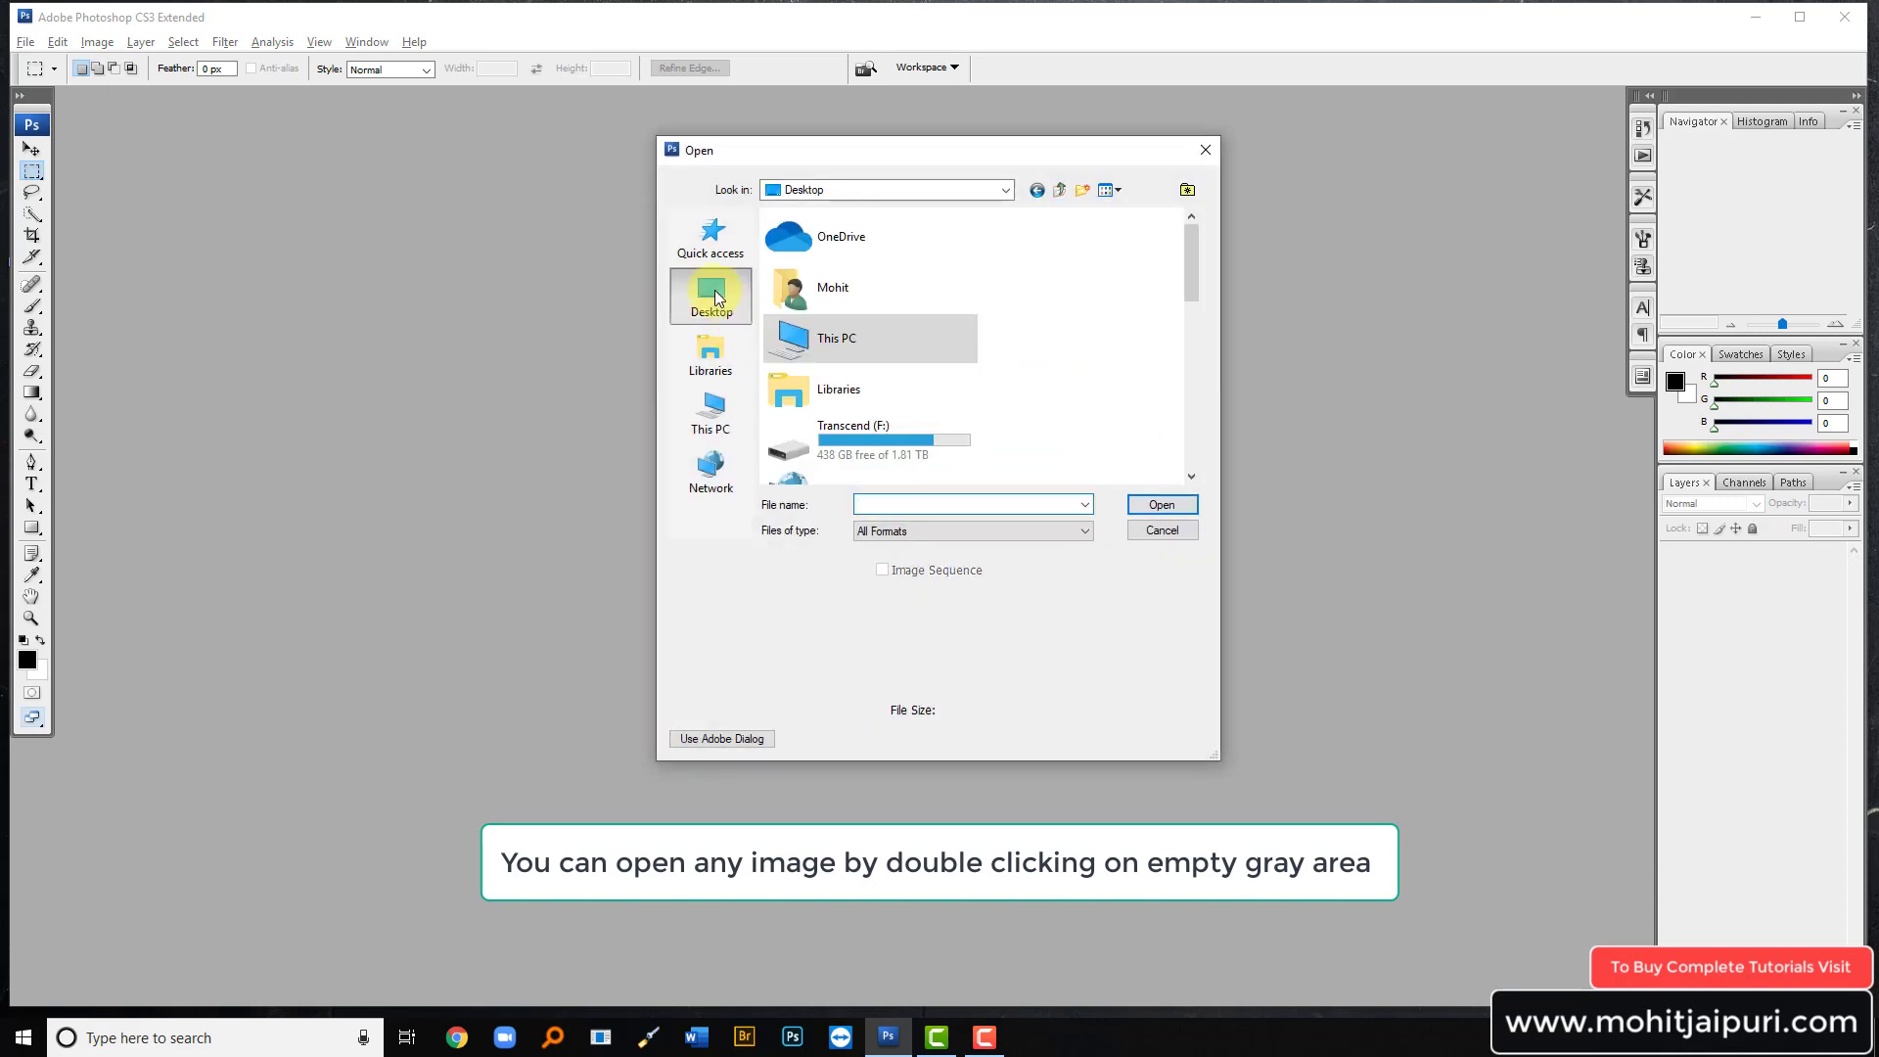
scroll(1007, 356, "down", 3)
scroll(1007, 356, "down", 3)
scroll(978, 357, "down", 1)
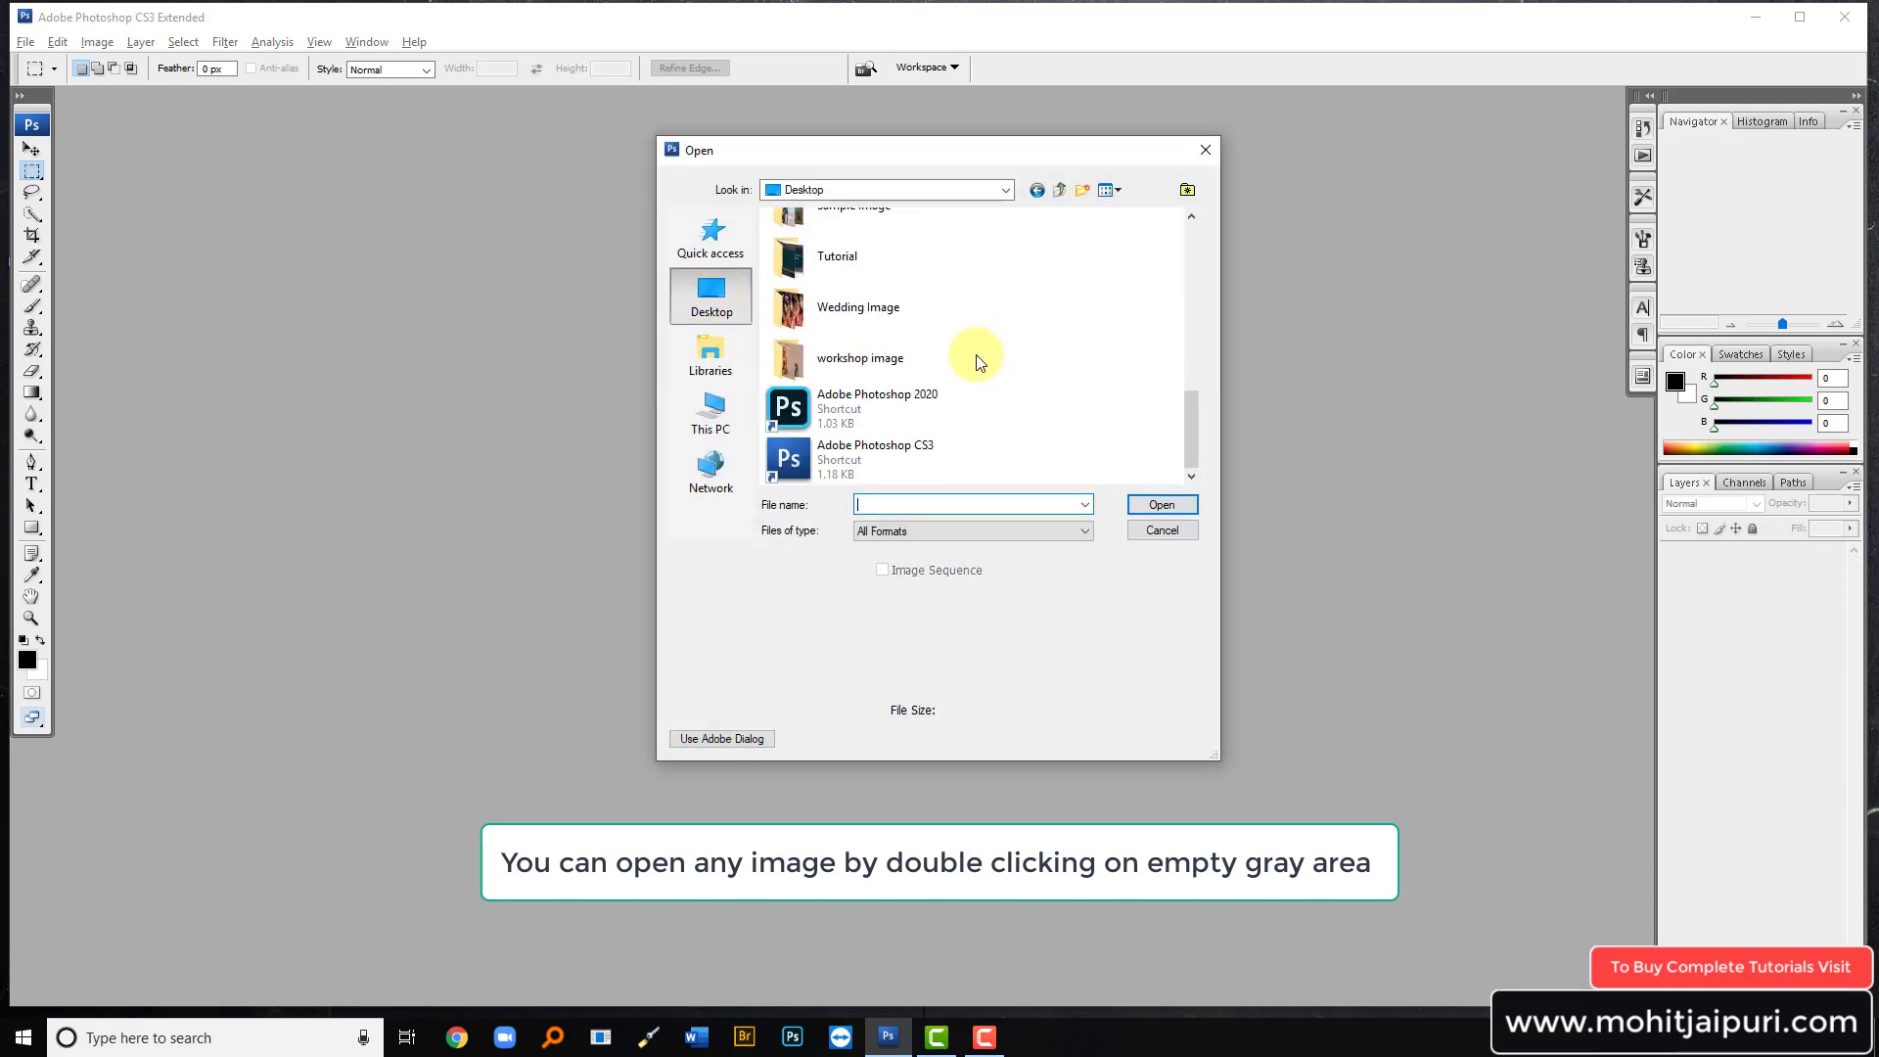
scroll(887, 327, "up", 2)
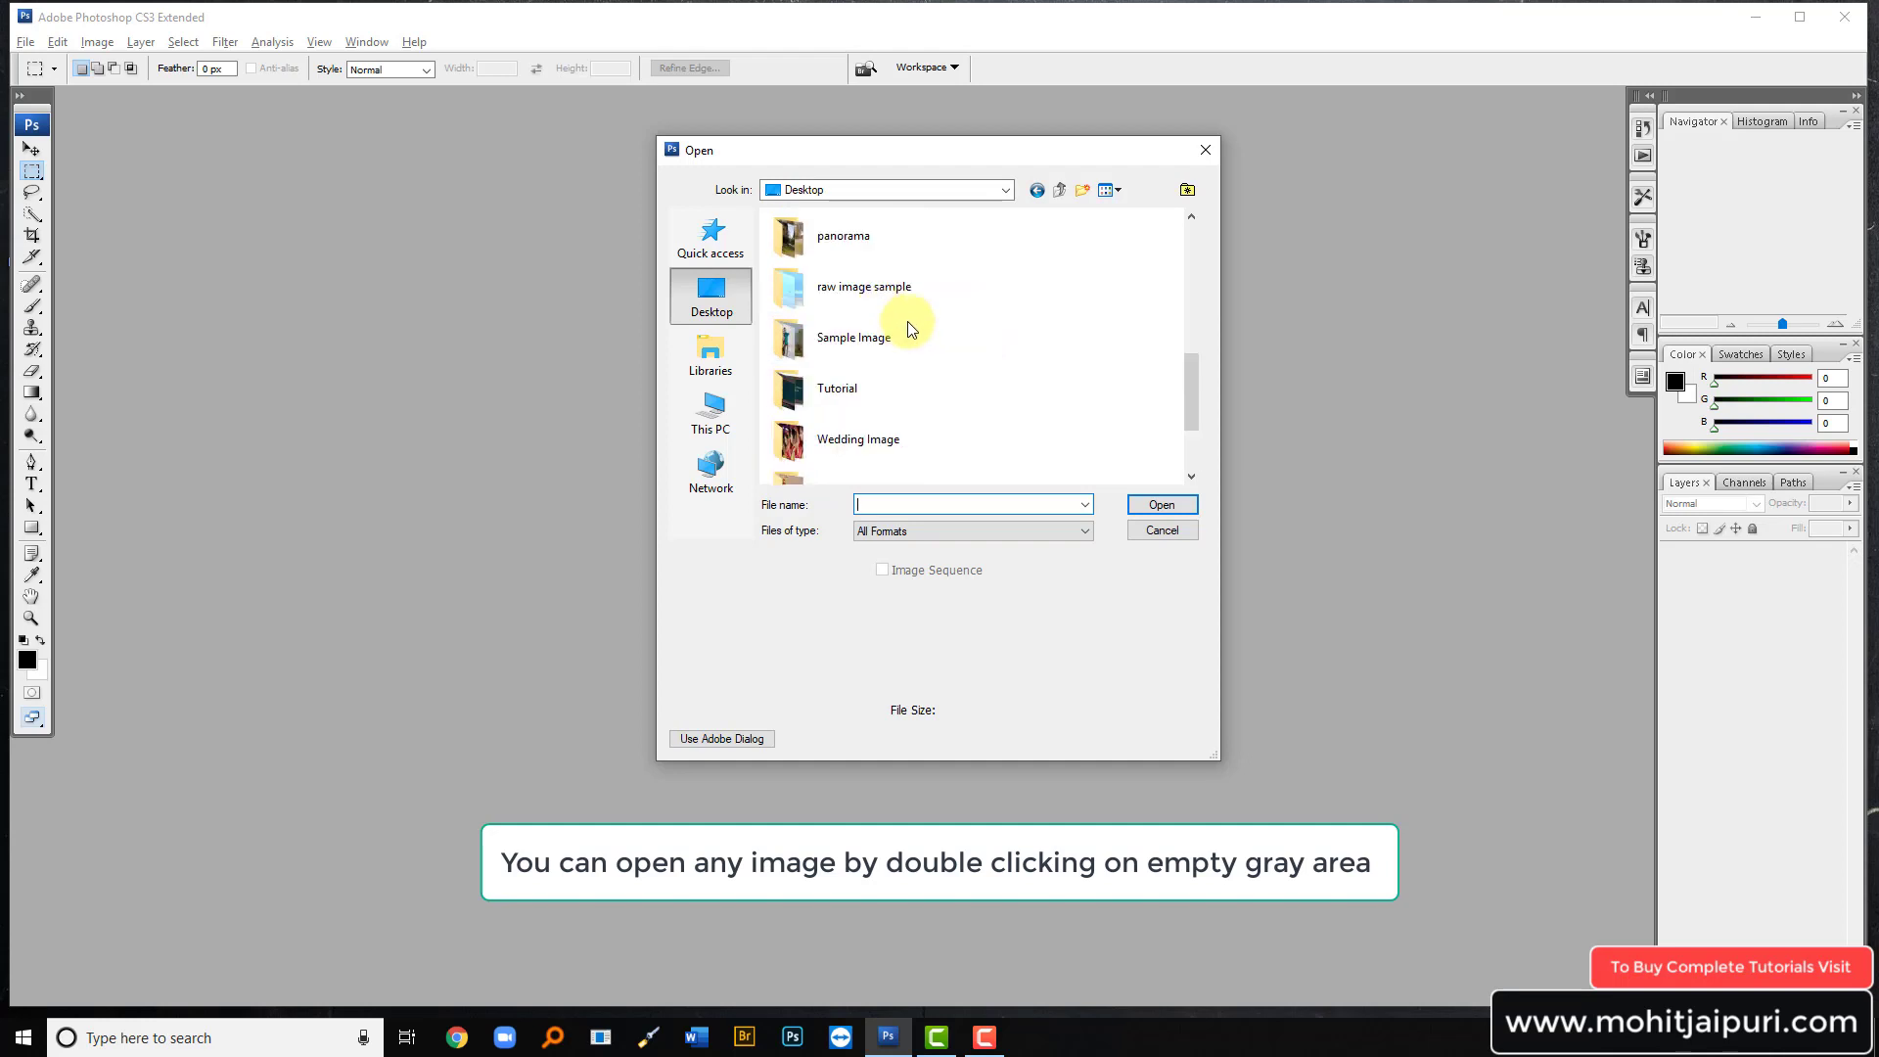
double_click(887, 342)
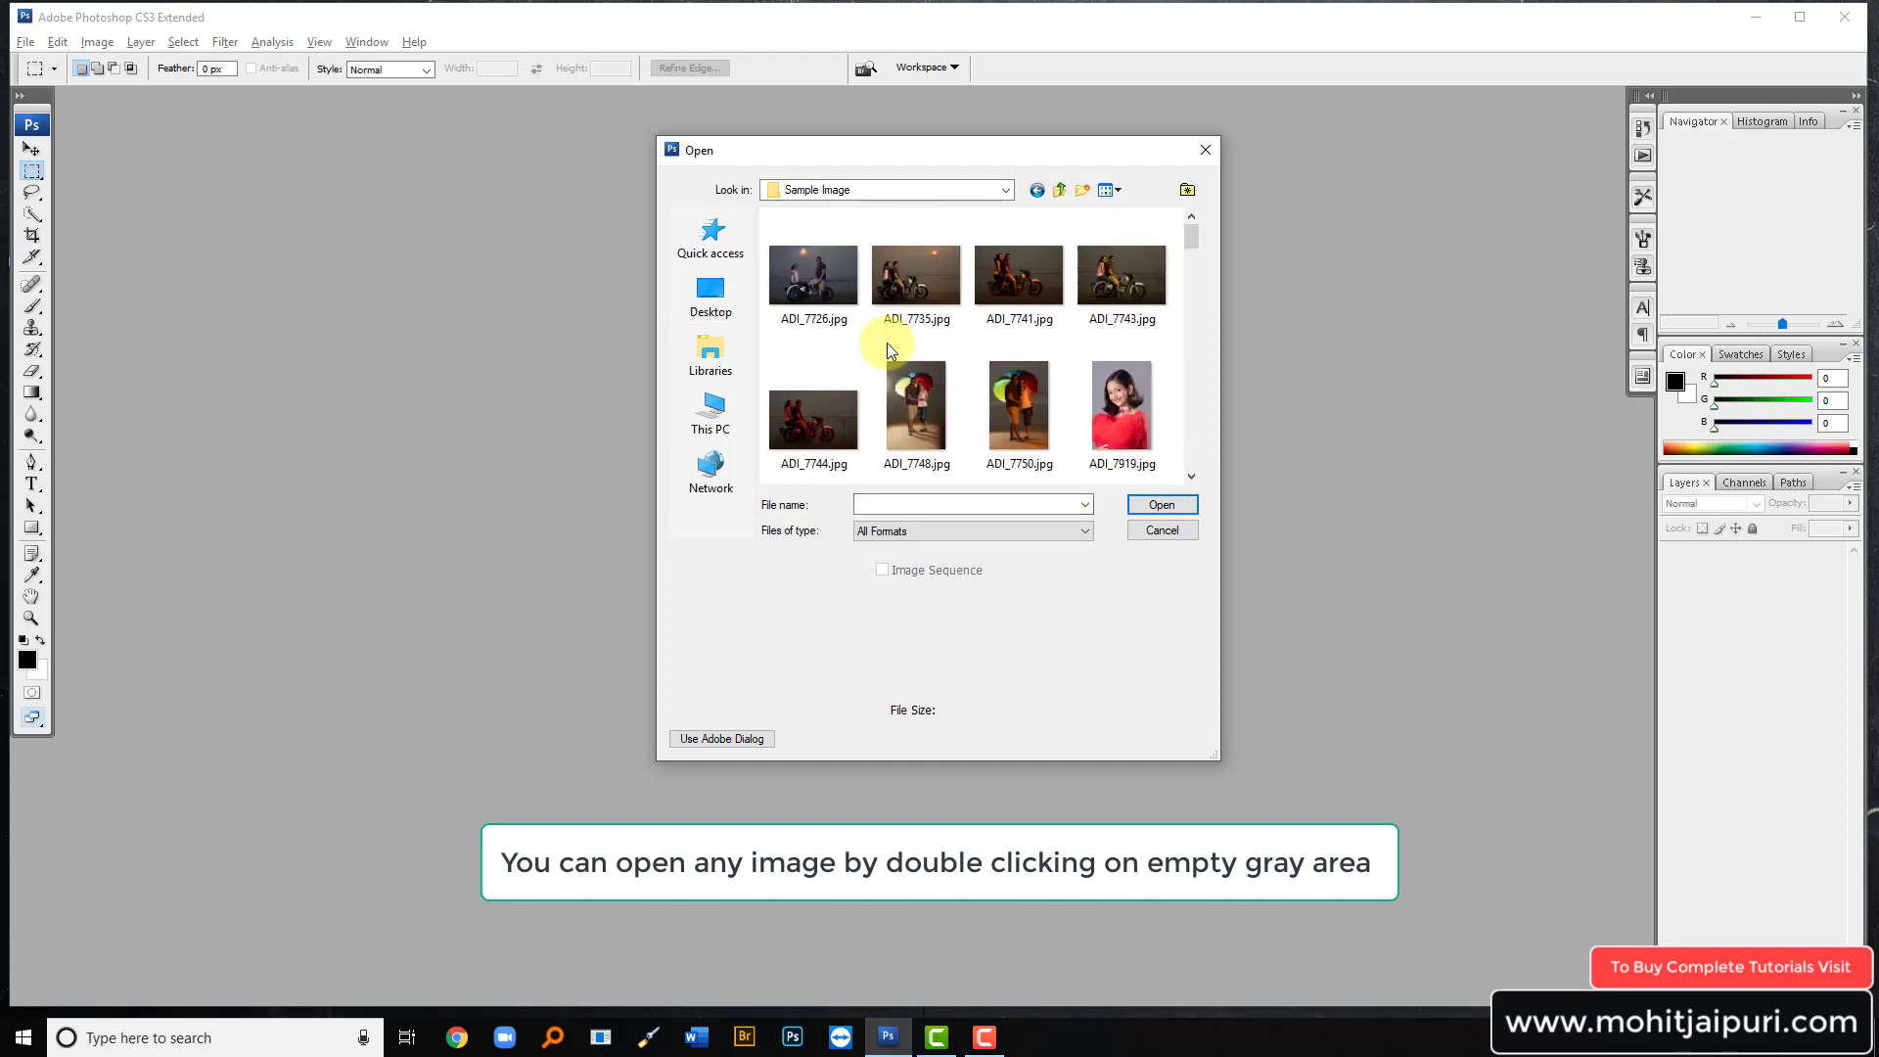
double_click(1110, 399)
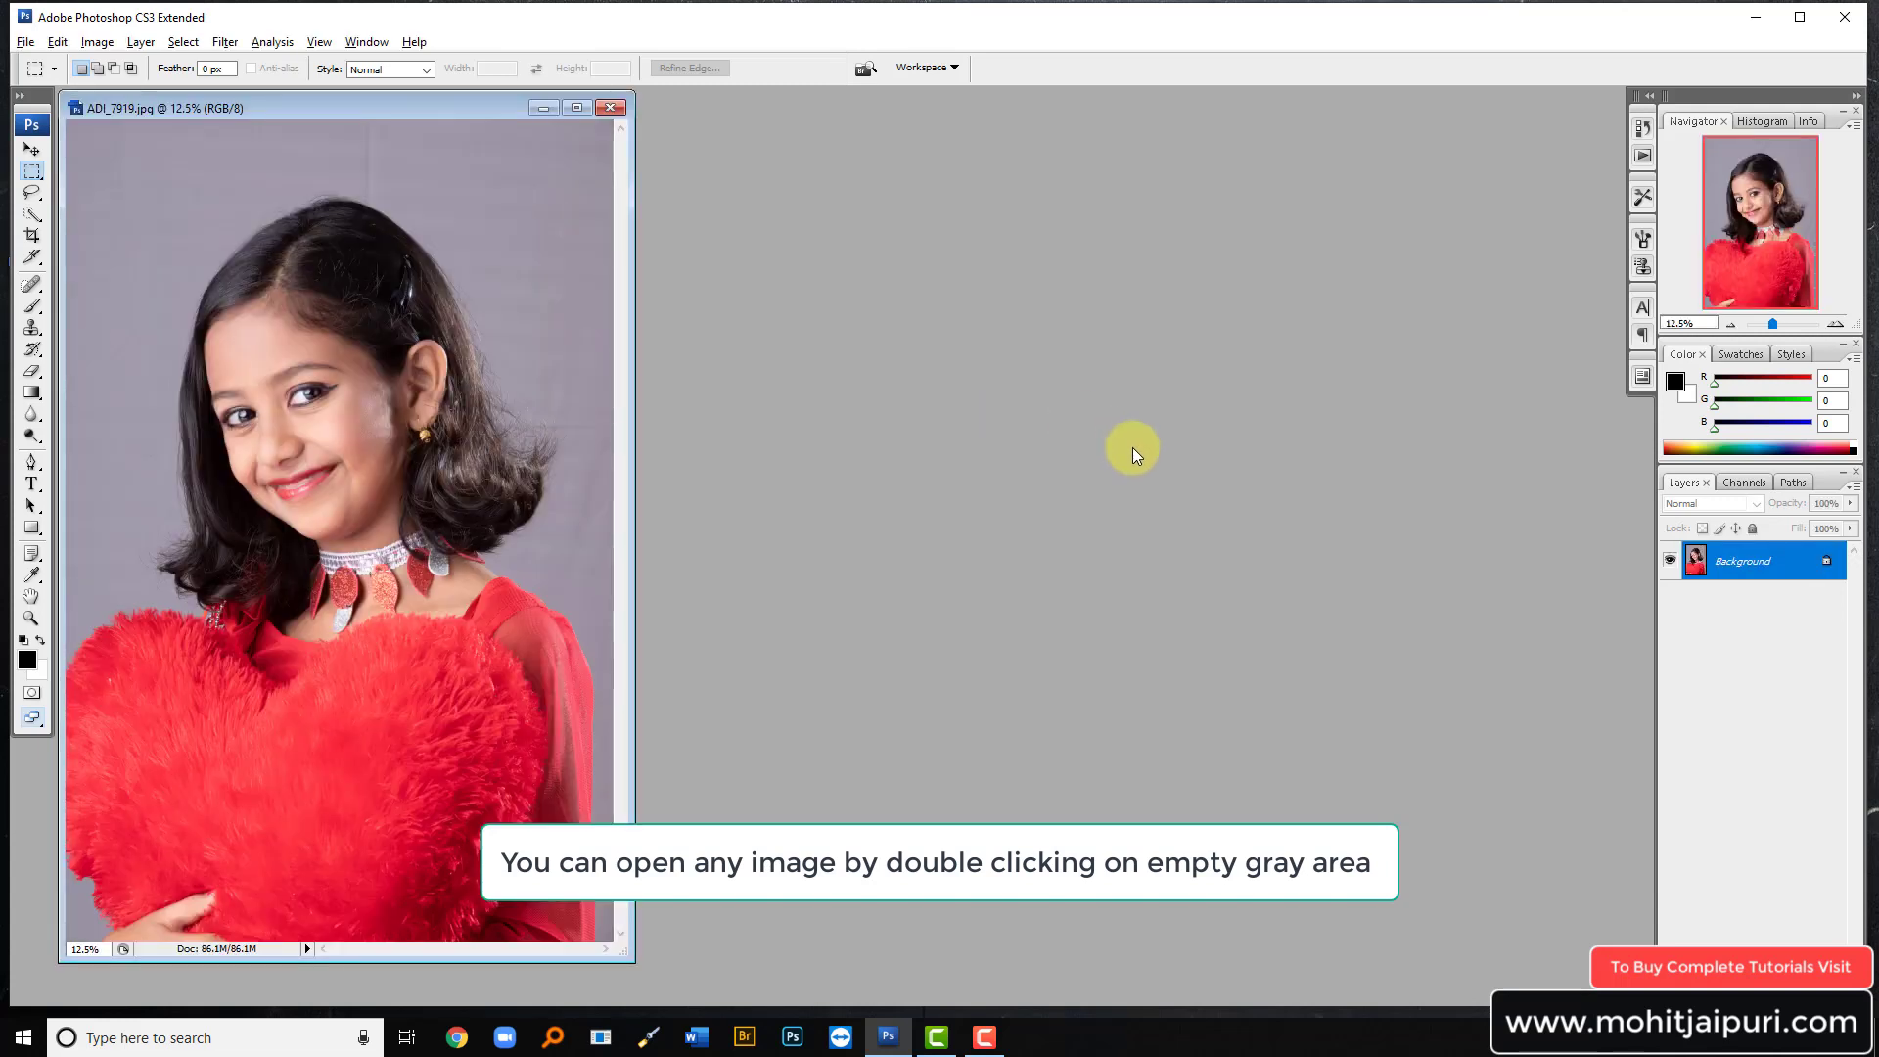
Step: Open ADI_7748.jpg as a second floating window, then quit Photoshop
double_click(1102, 377)
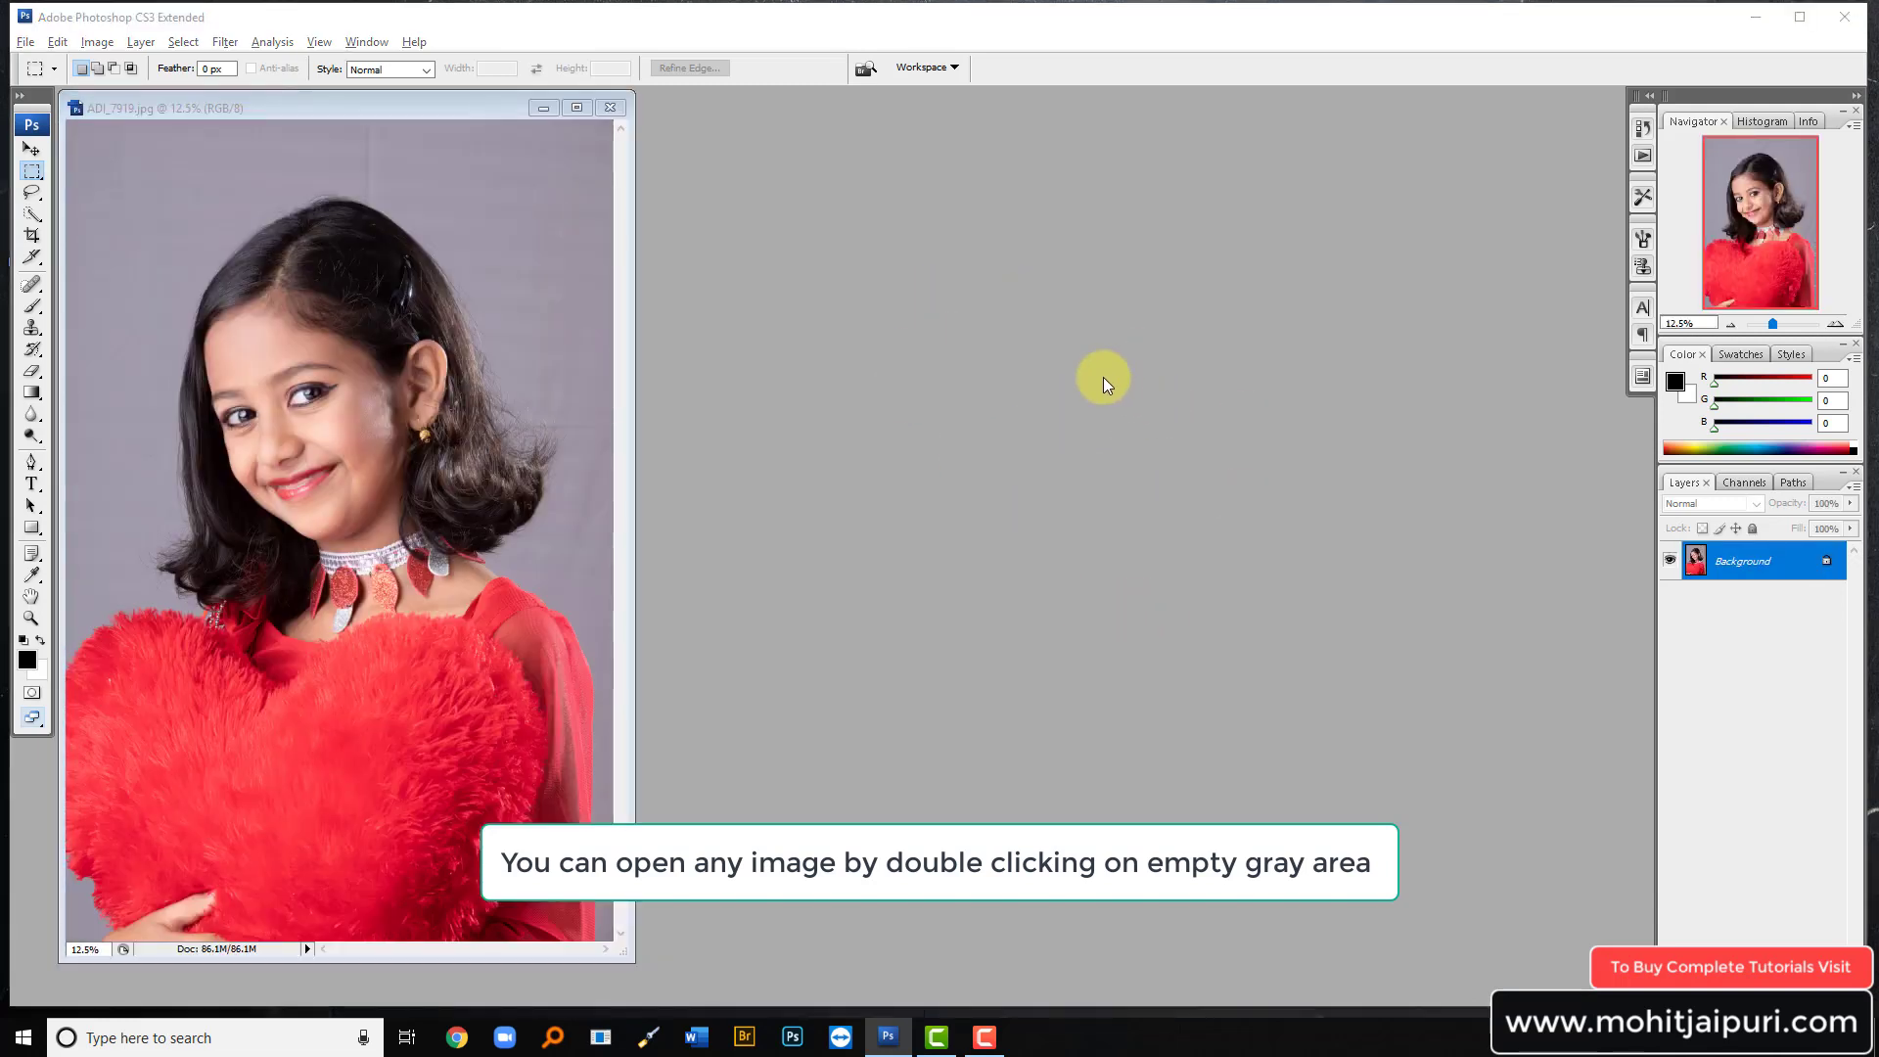
double_click(912, 397)
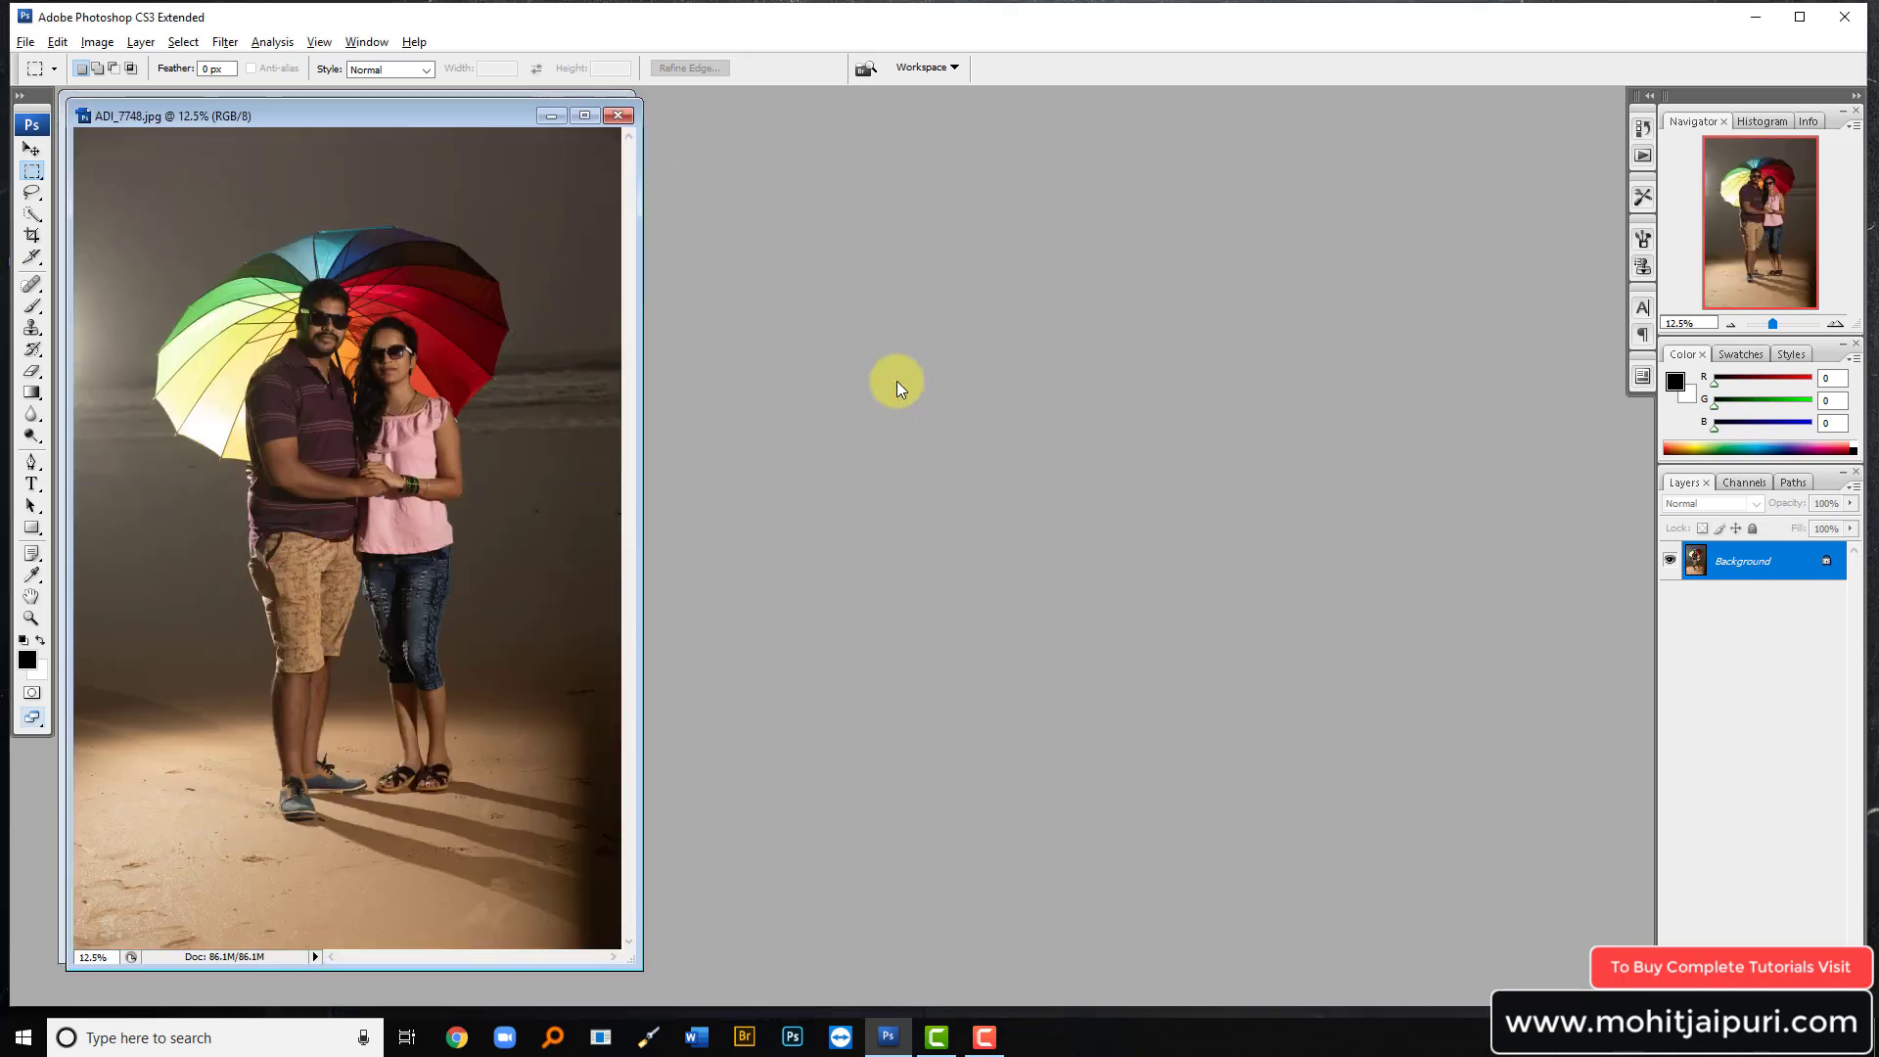
left_click_drag(488, 125, 1167, 166)
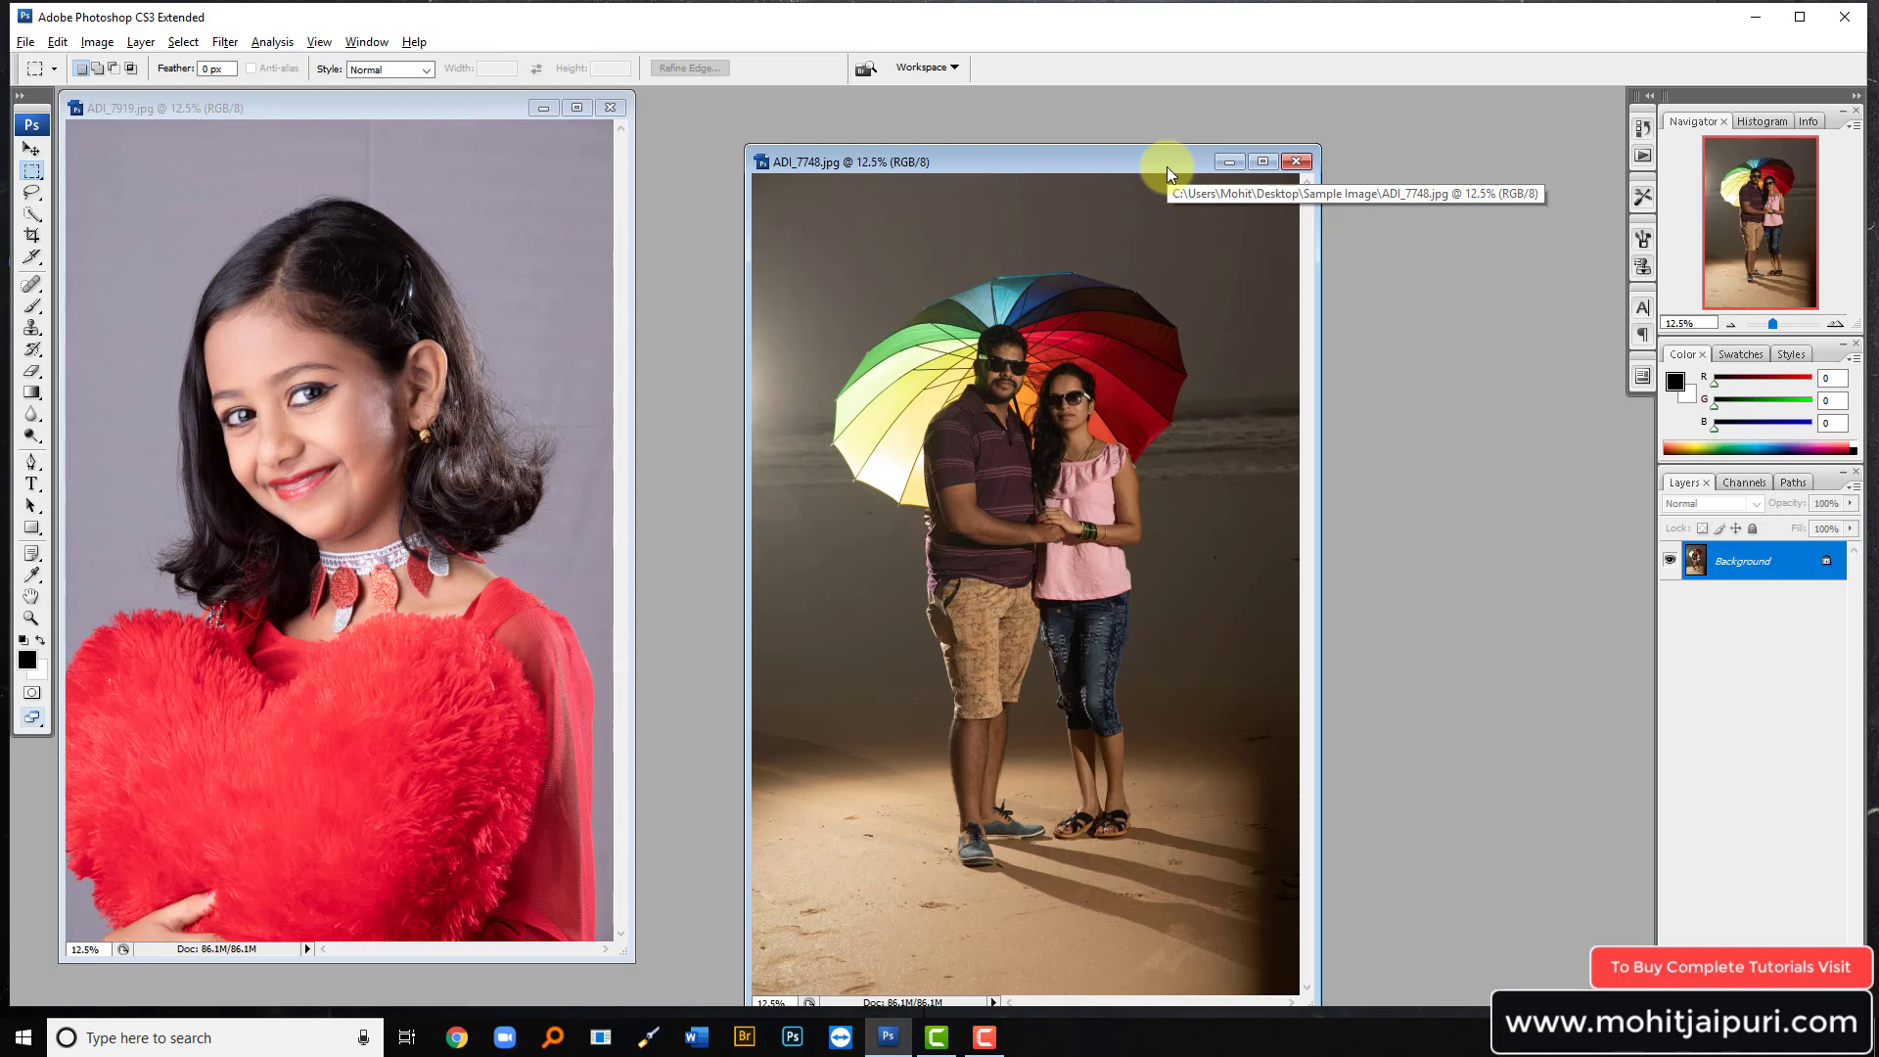
left_click(1844, 16)
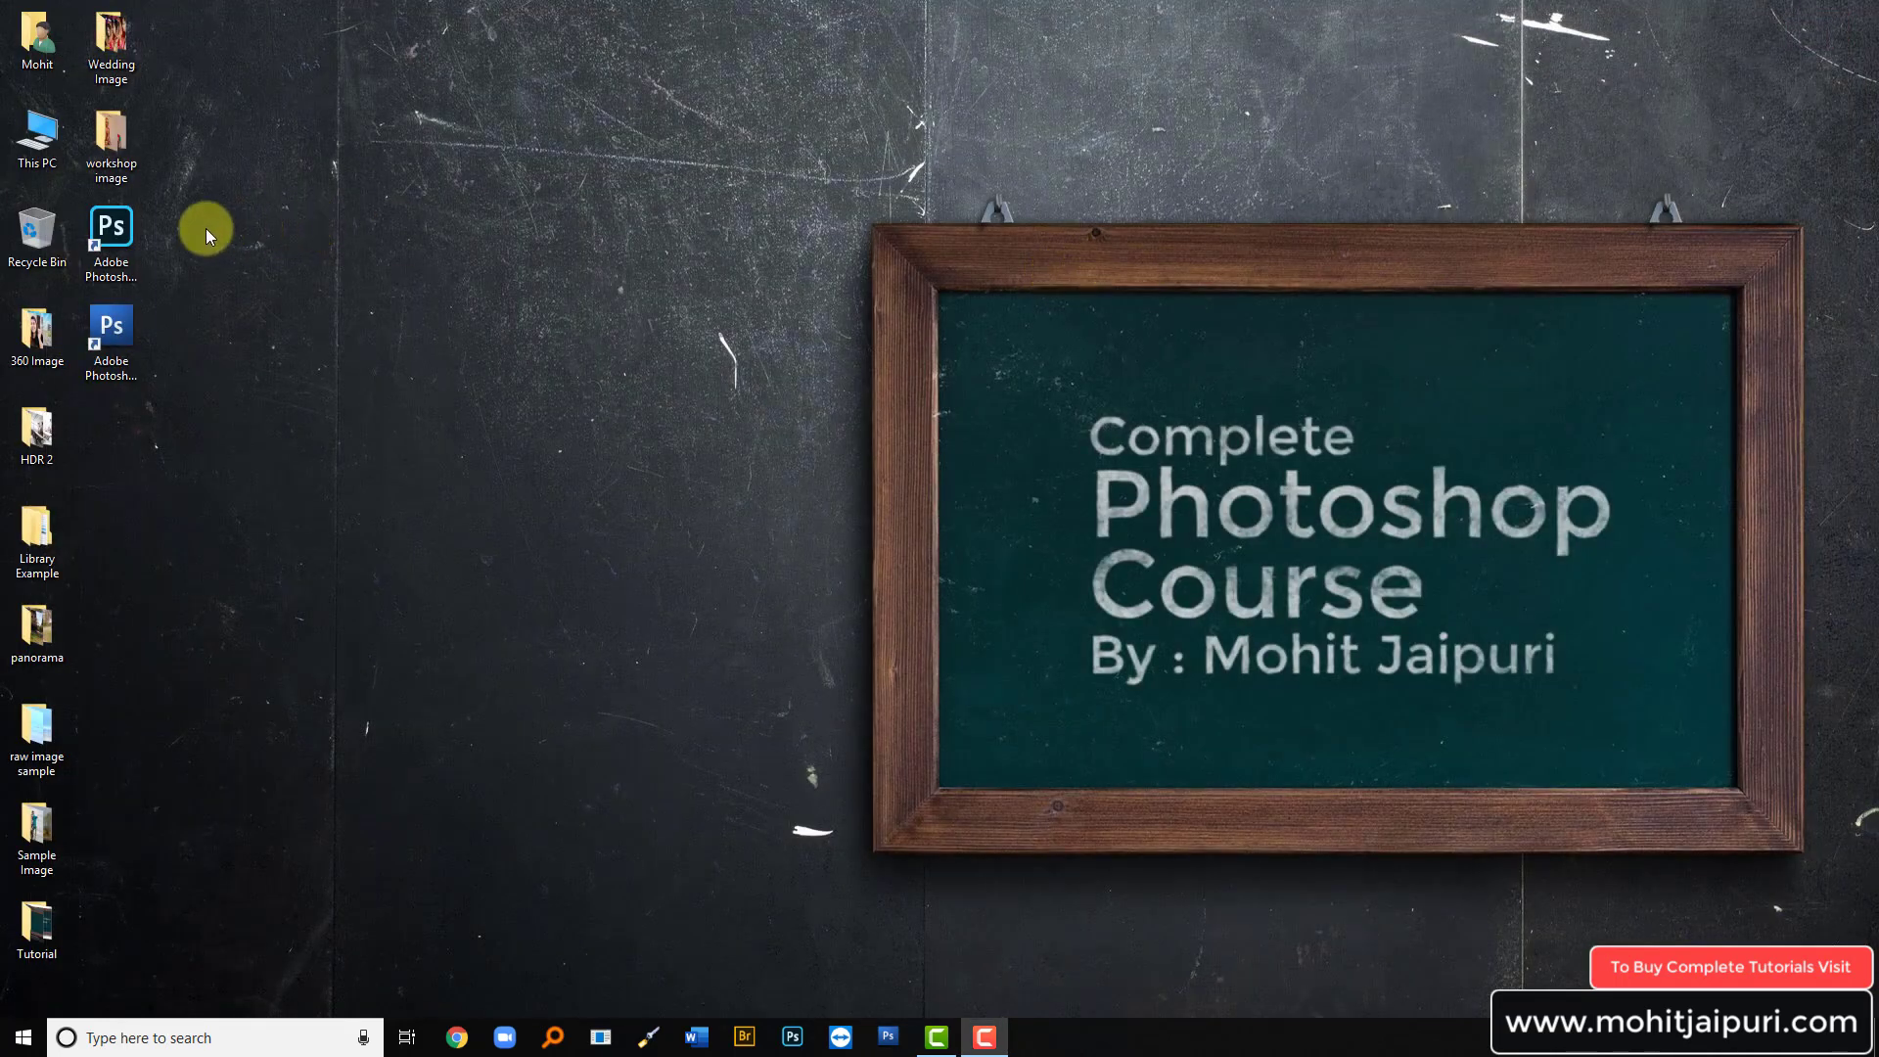
left_click(113, 227)
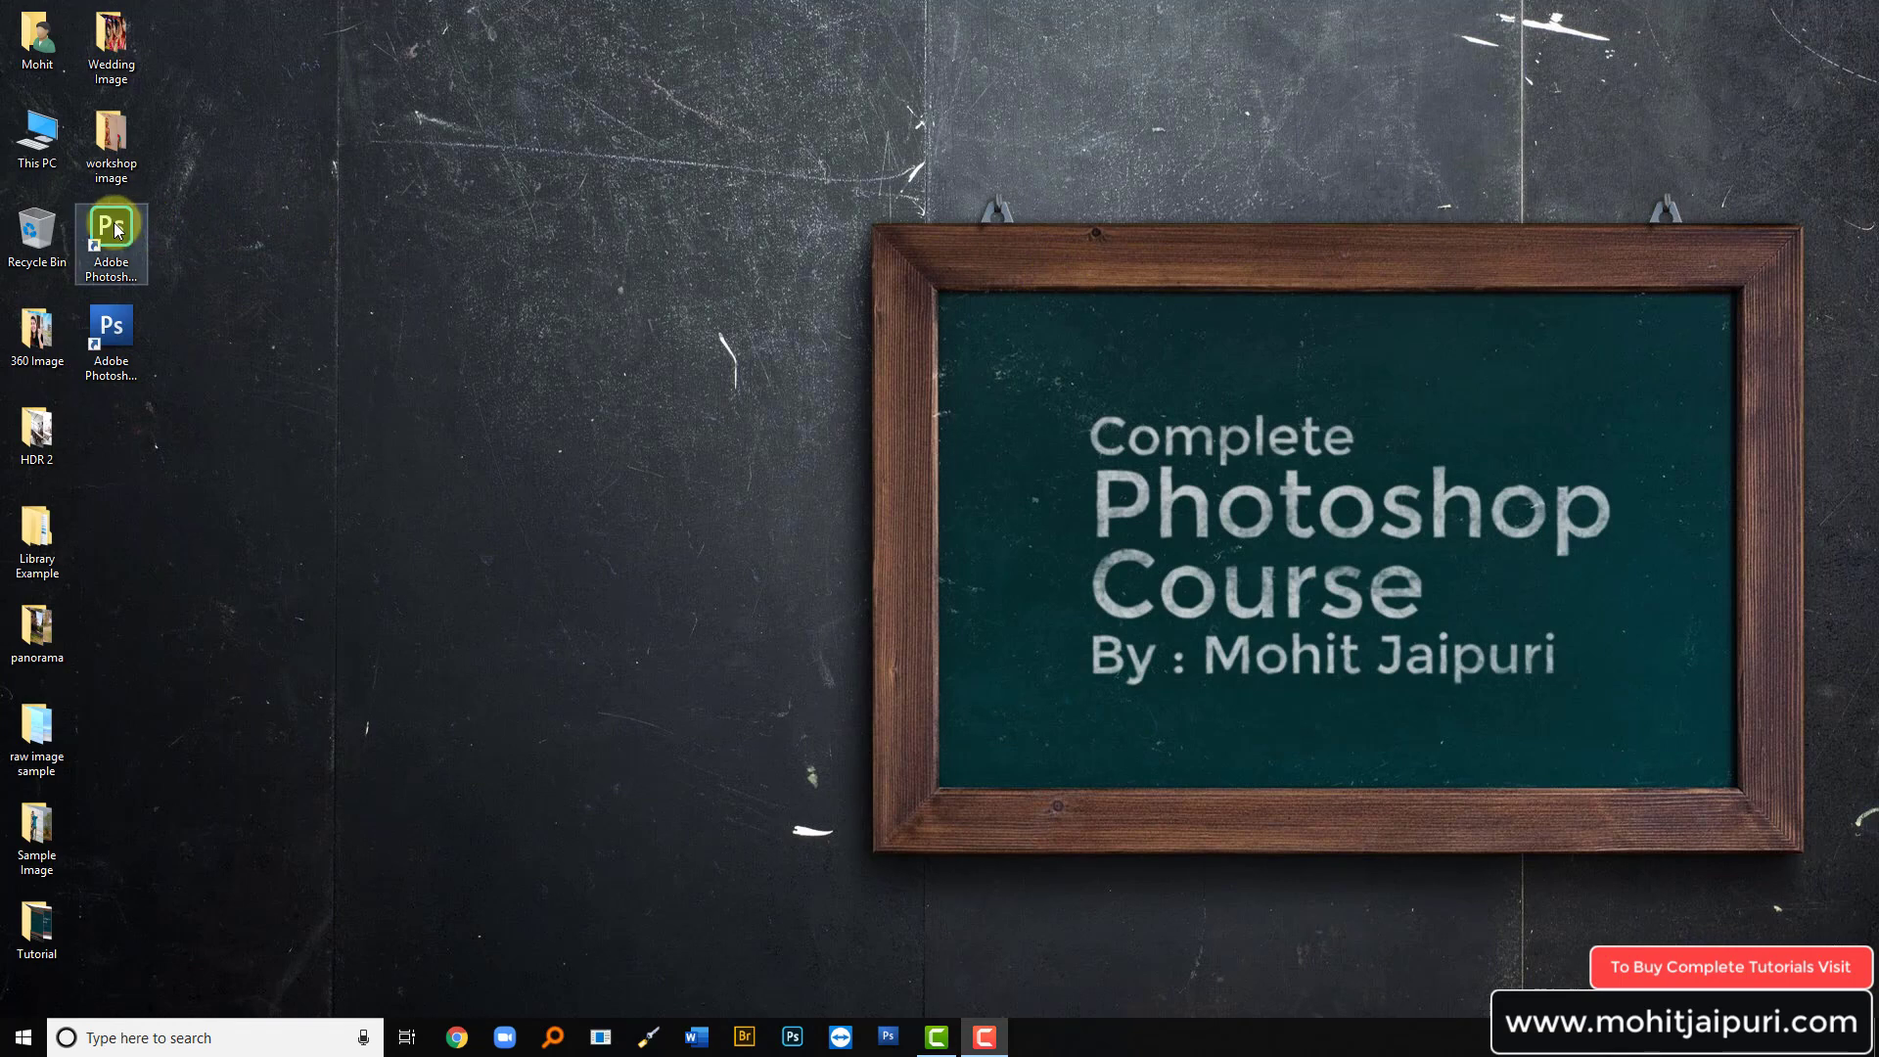
double_click(115, 229)
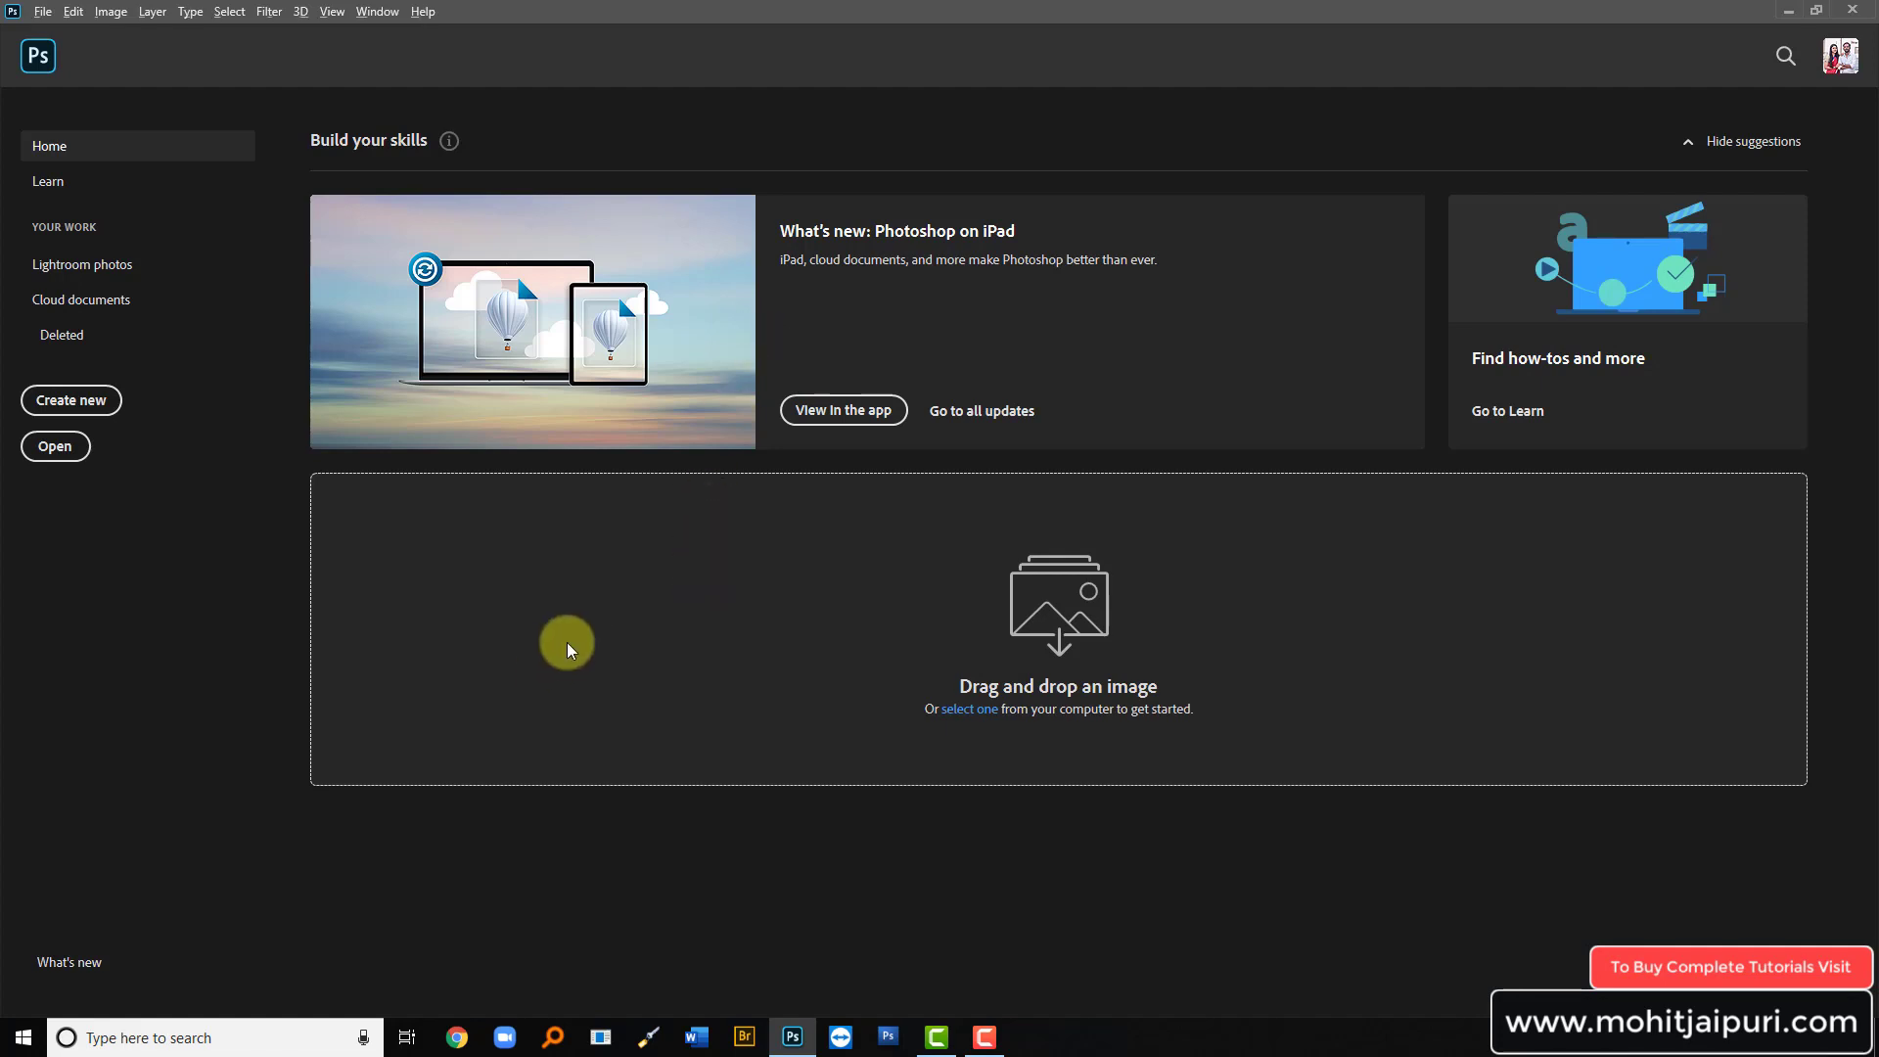
left_click_drag(602, 627, 53, 602)
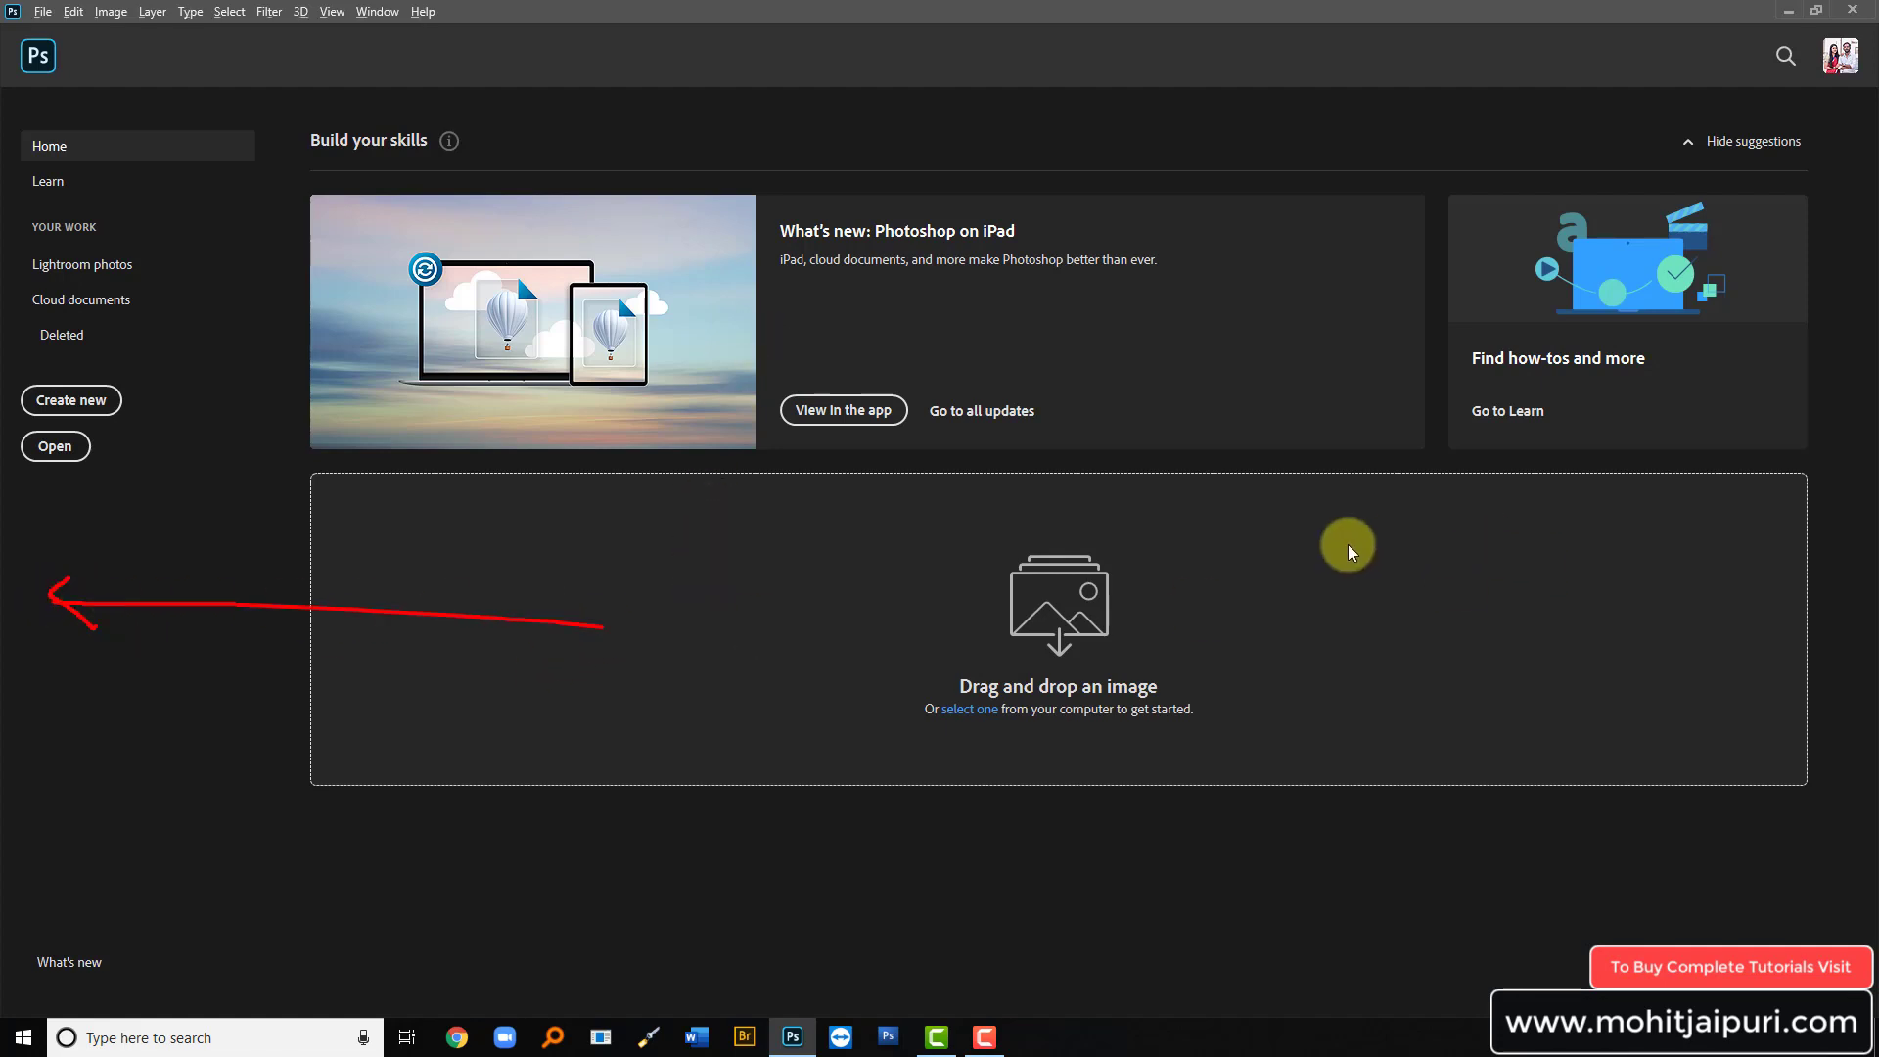
left_click_drag(1289, 558, 1647, 548)
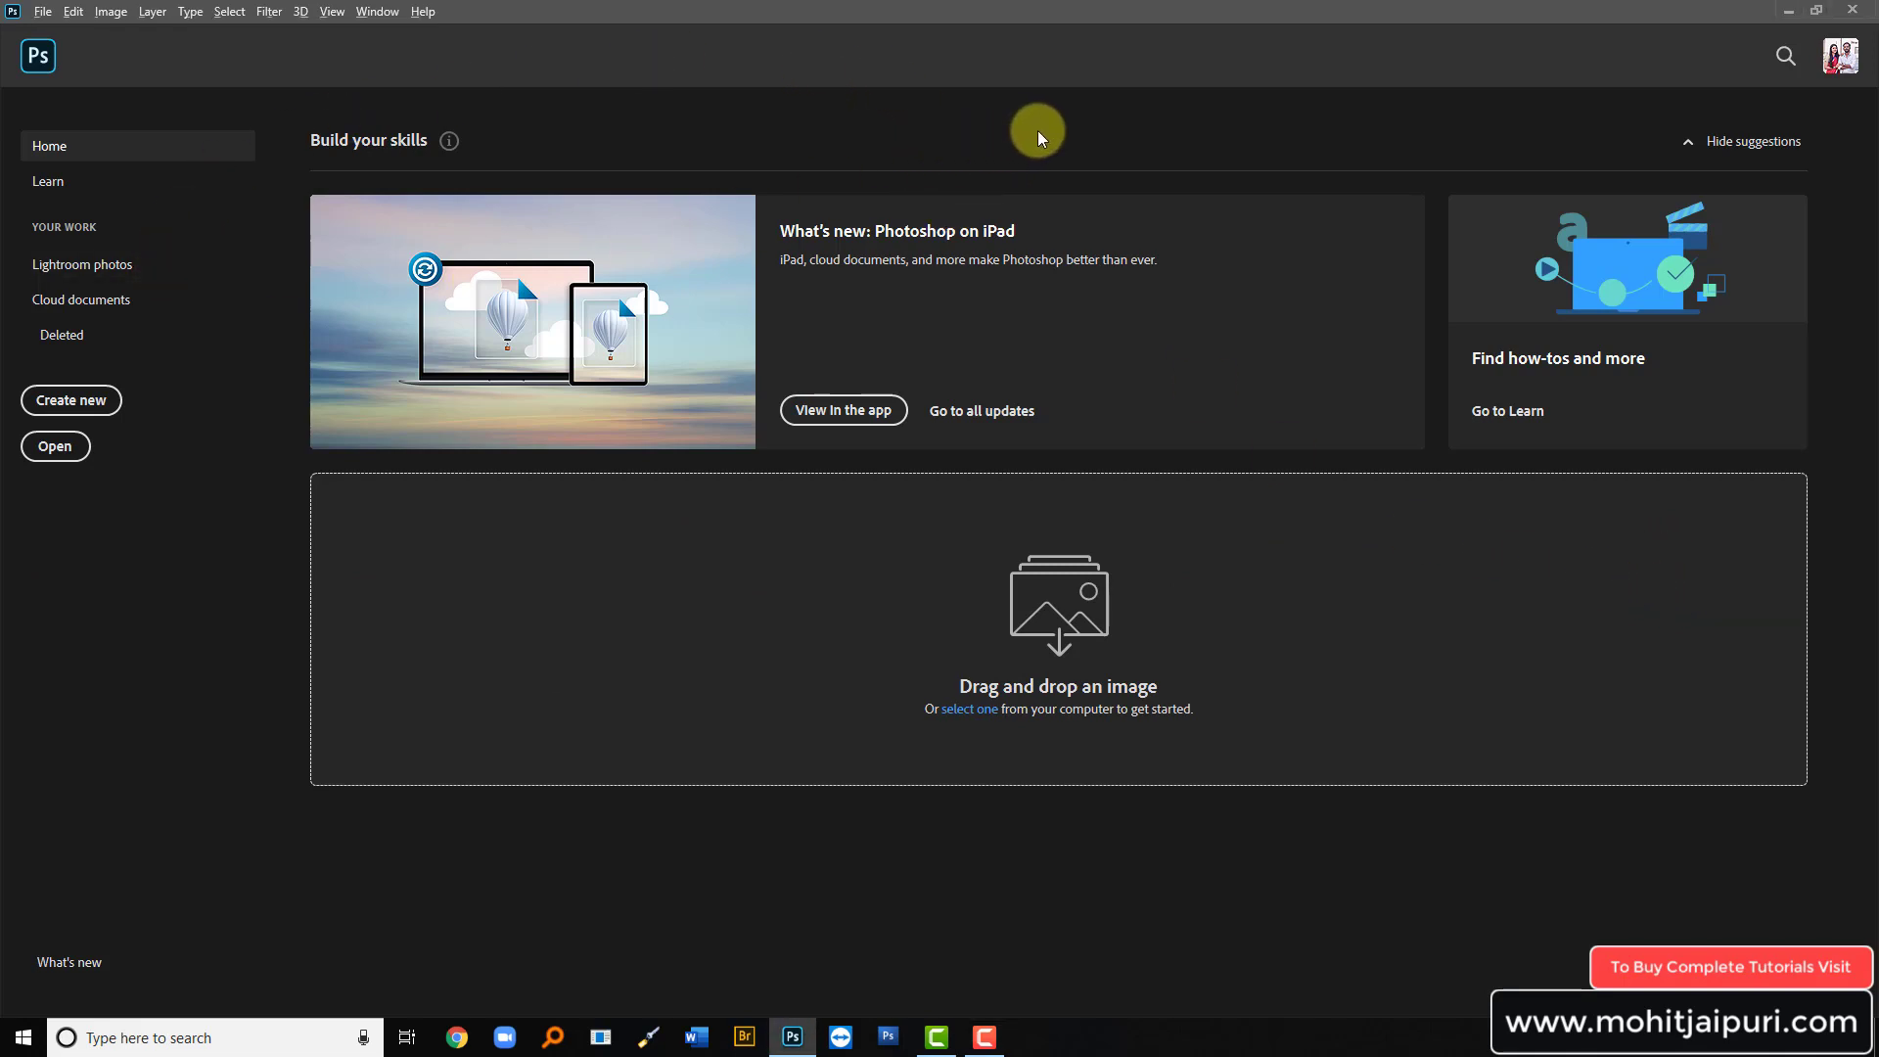
left_click_drag(1037, 103, 1463, 333)
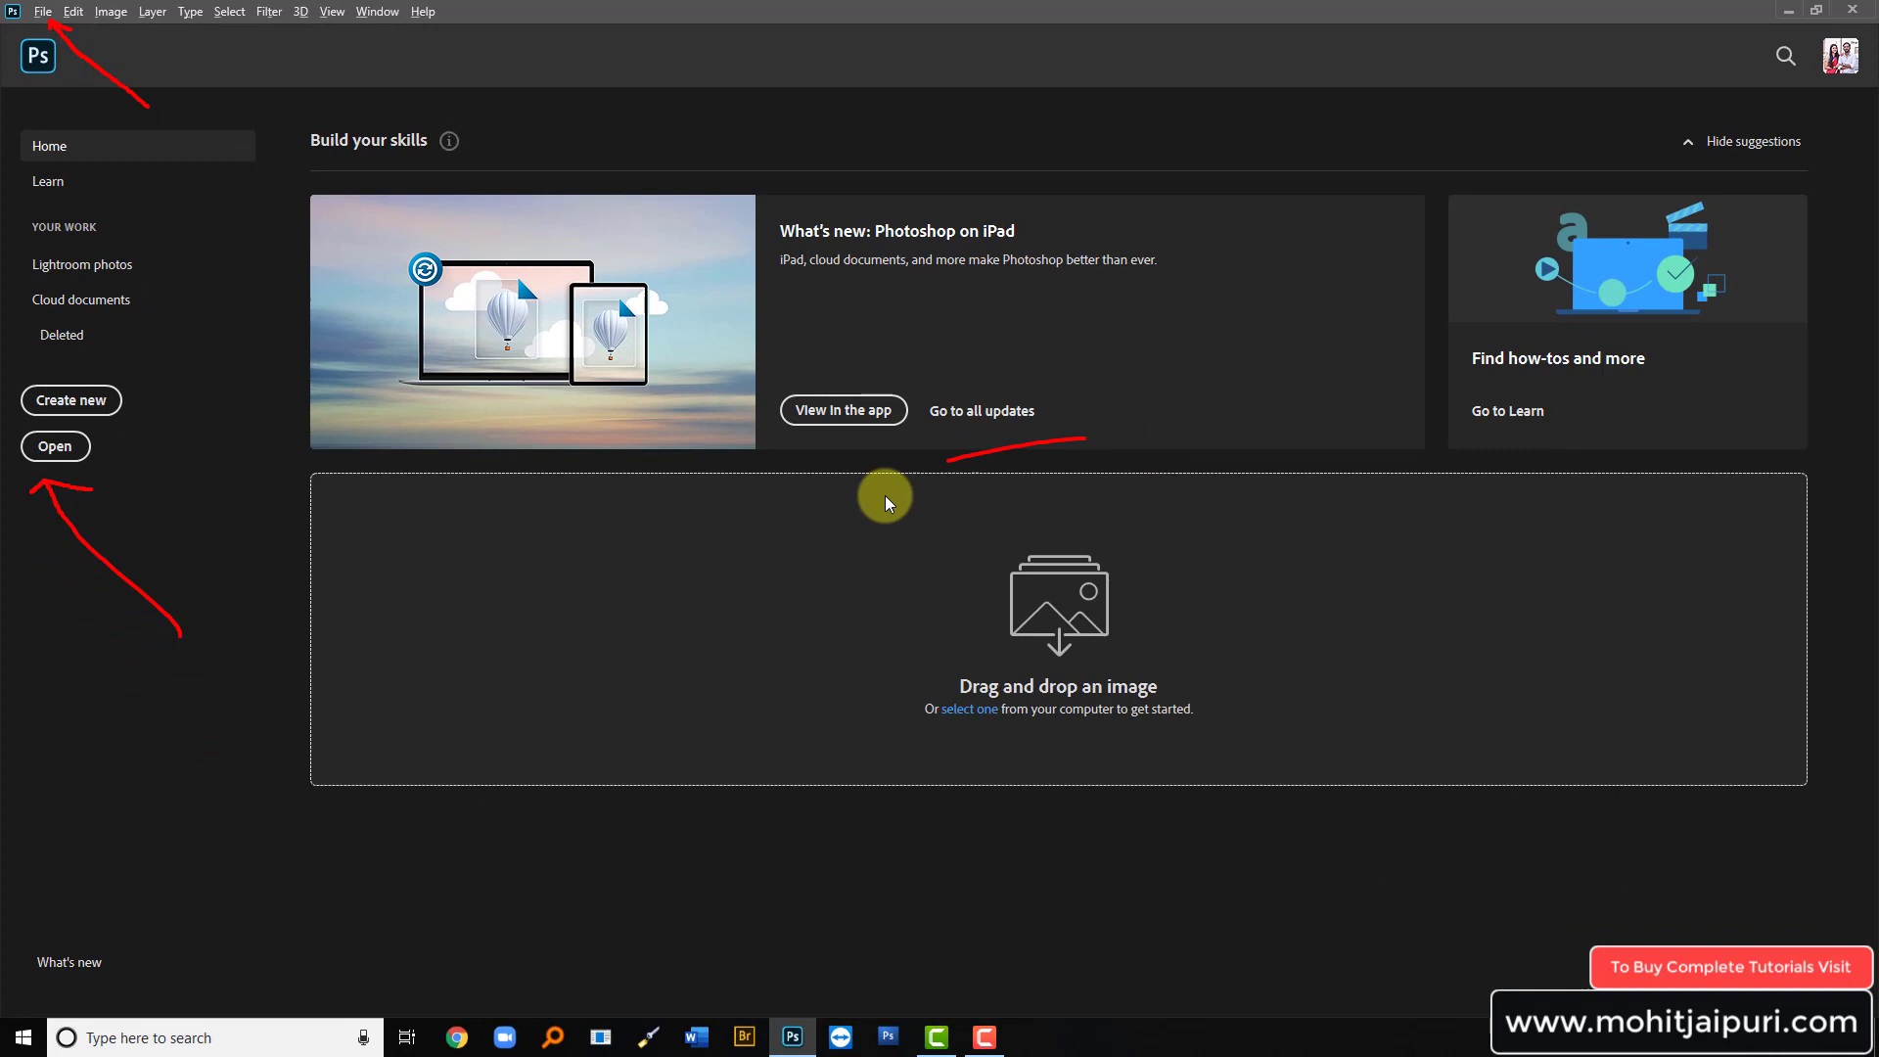
left_click_drag(1084, 440, 1199, 443)
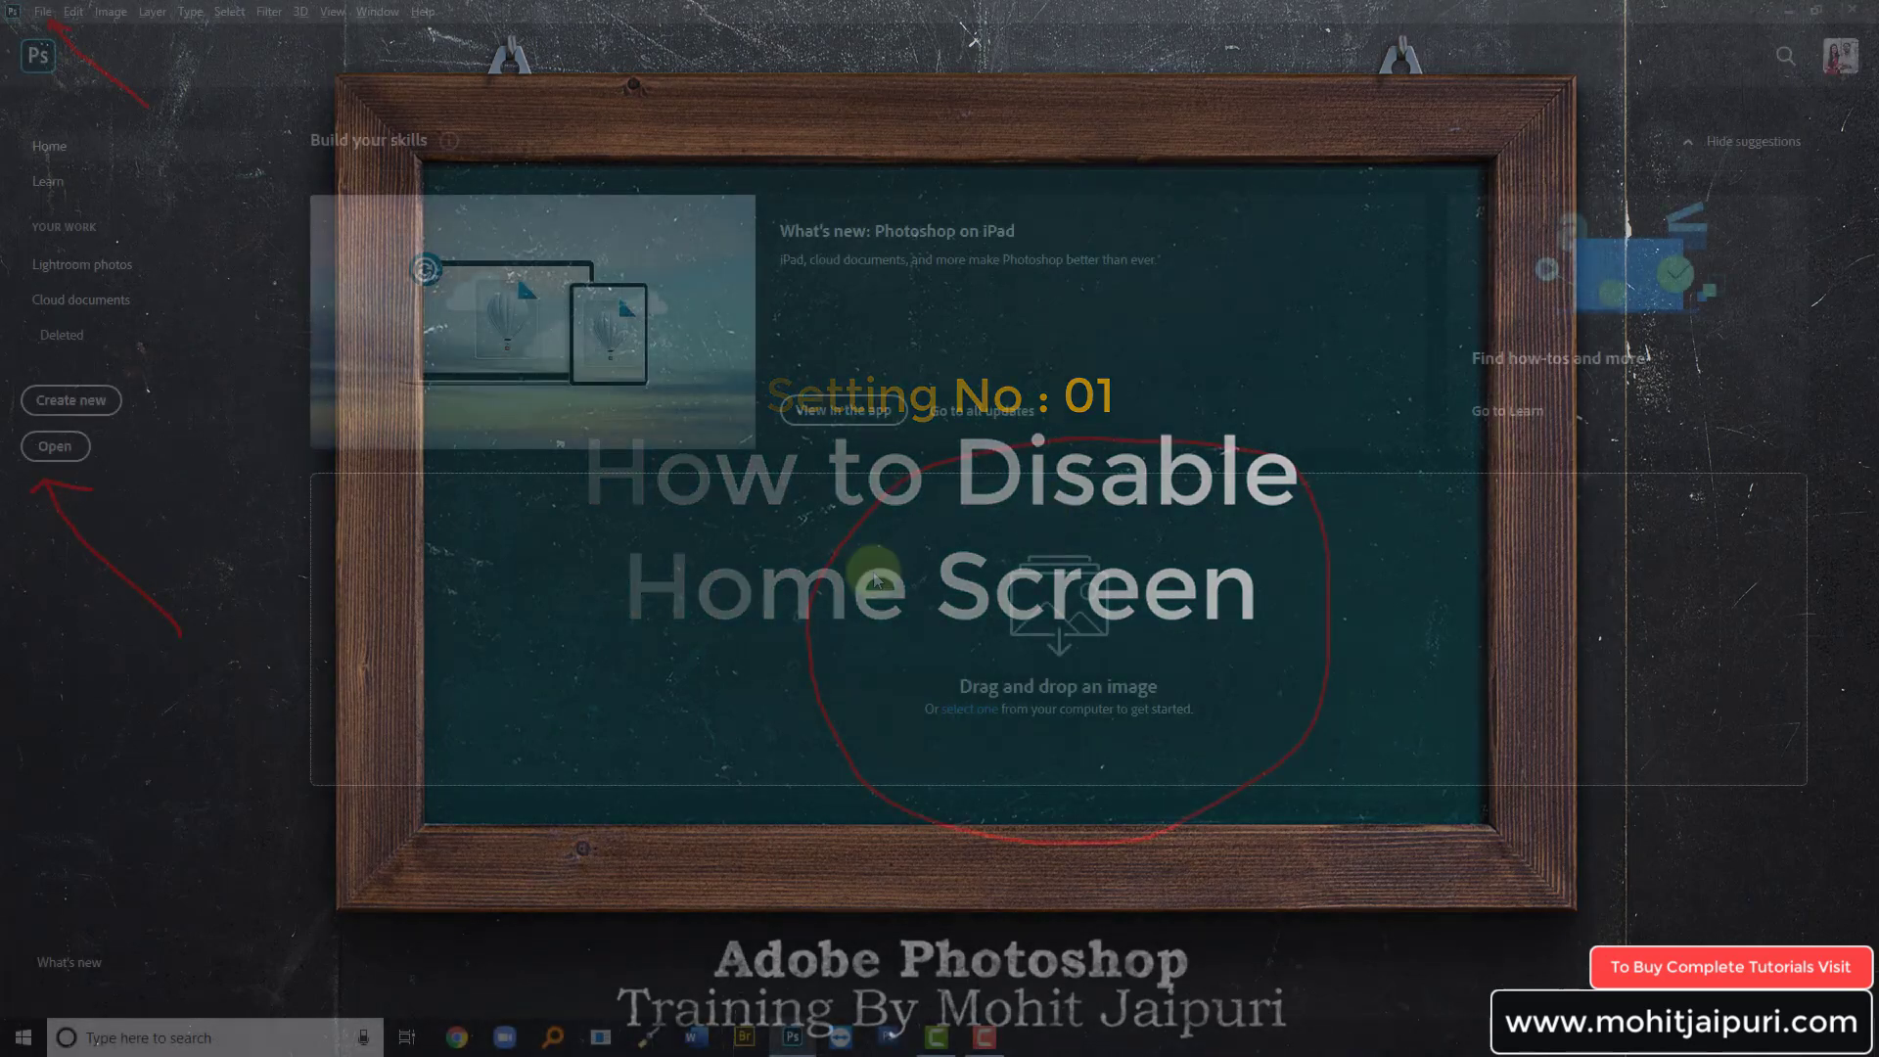
left_click_drag(1458, 614, 1682, 605)
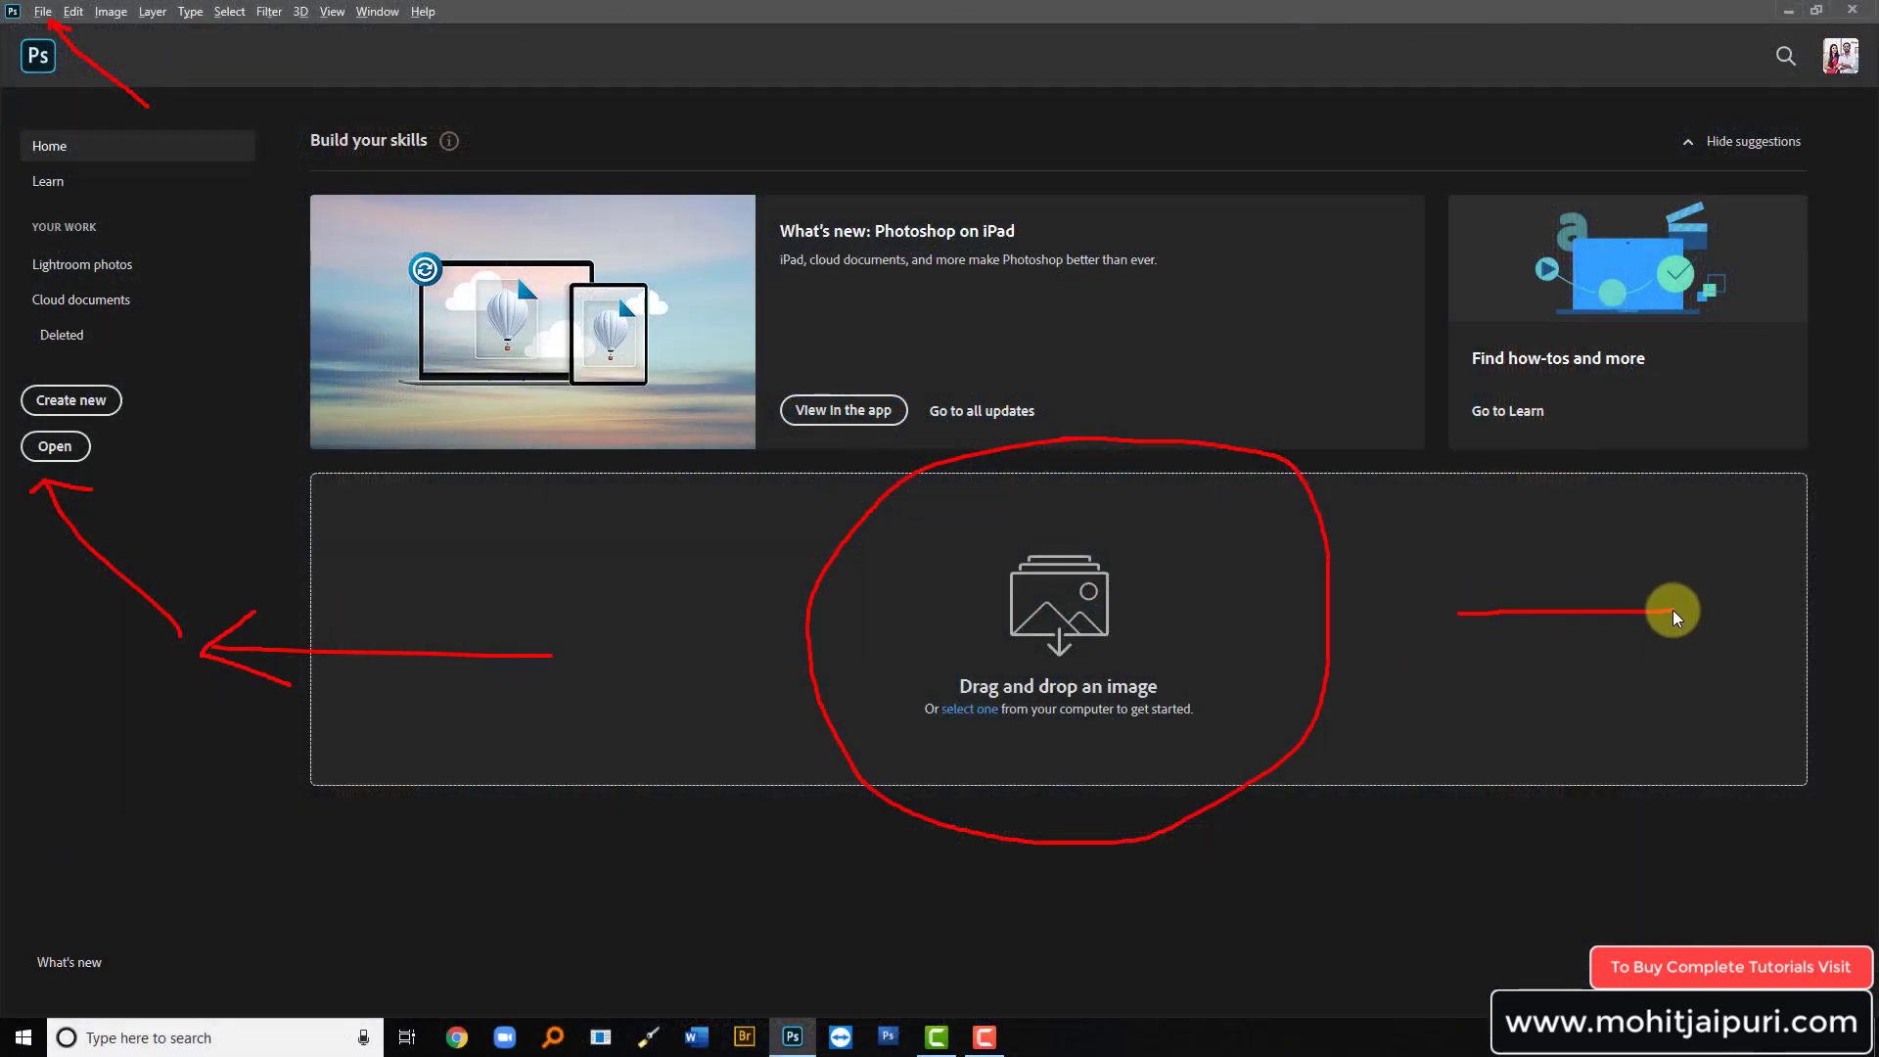
mouse_move(899, 385)
left_mouse_down()
mouse_move(797, 836)
mouse_move(860, 445)
mouse_move(784, 460)
left_mouse_up()
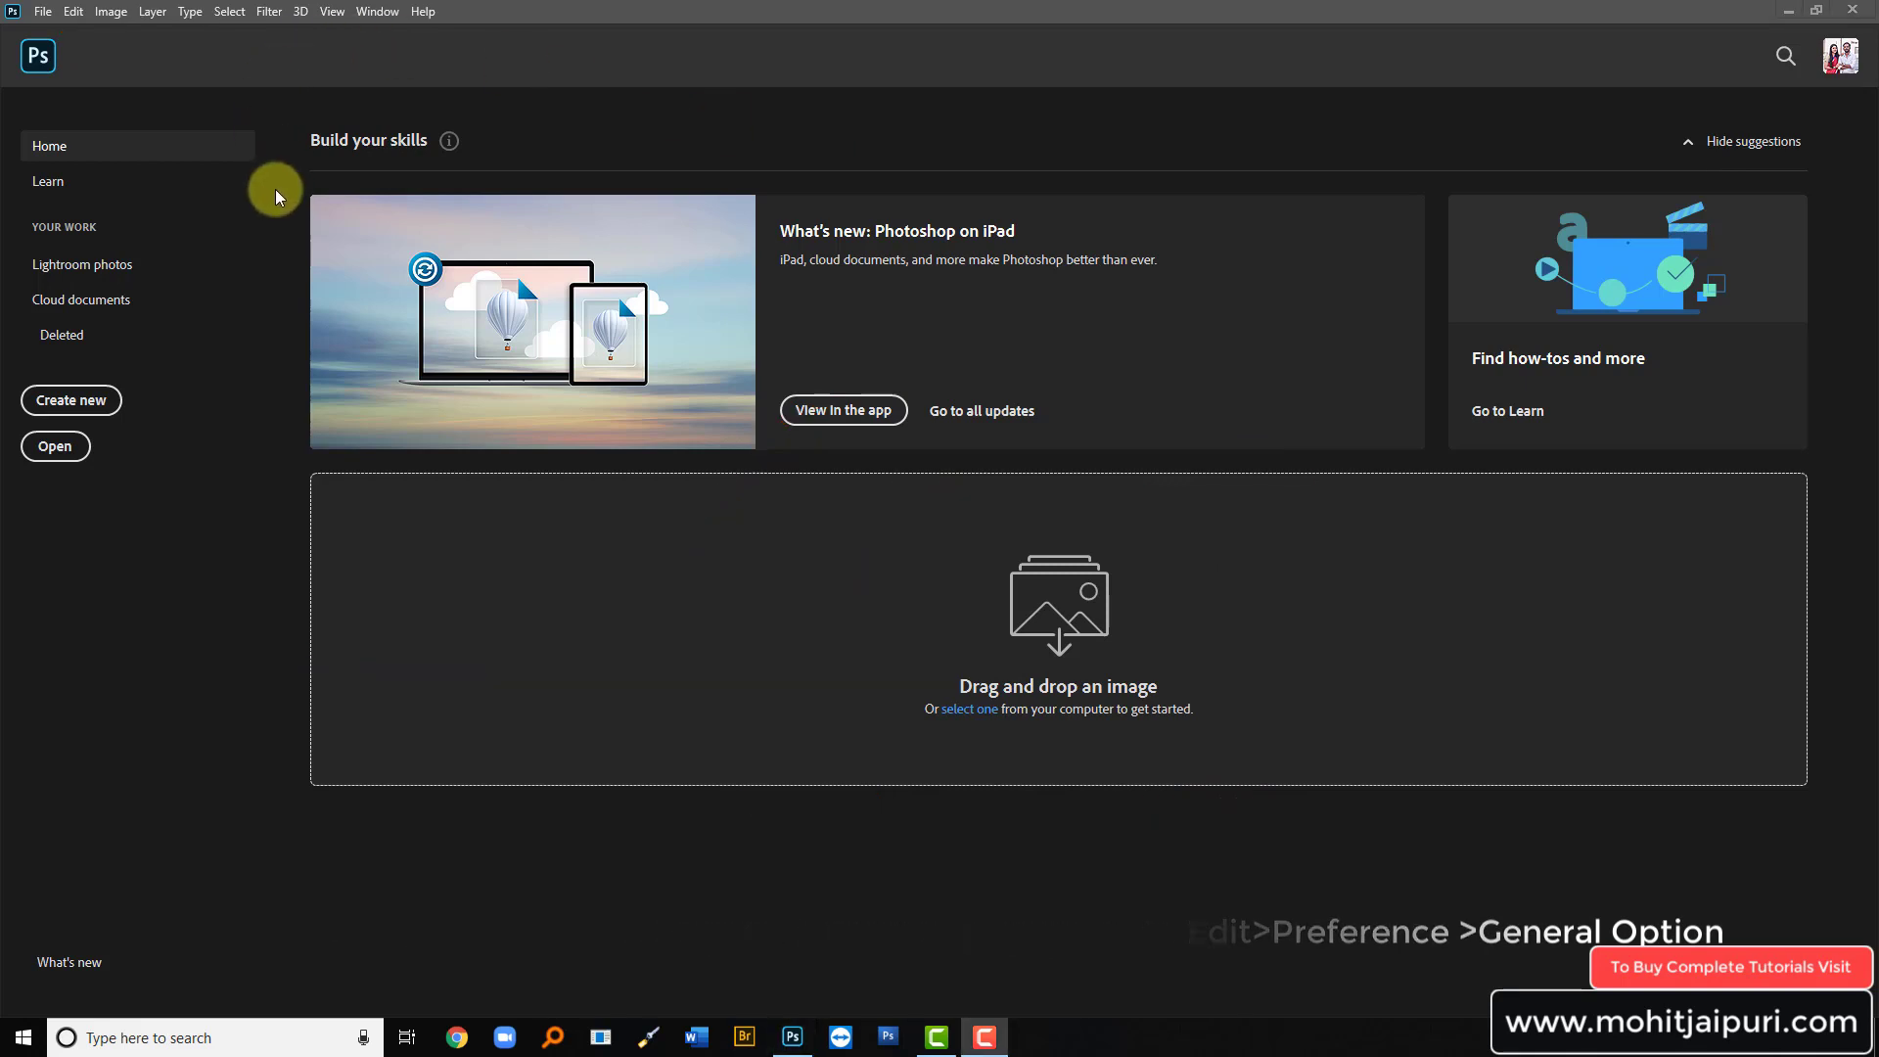
mouse_move(264, 186)
left_mouse_down()
mouse_move(132, 88)
mouse_move(147, 45)
left_mouse_up()
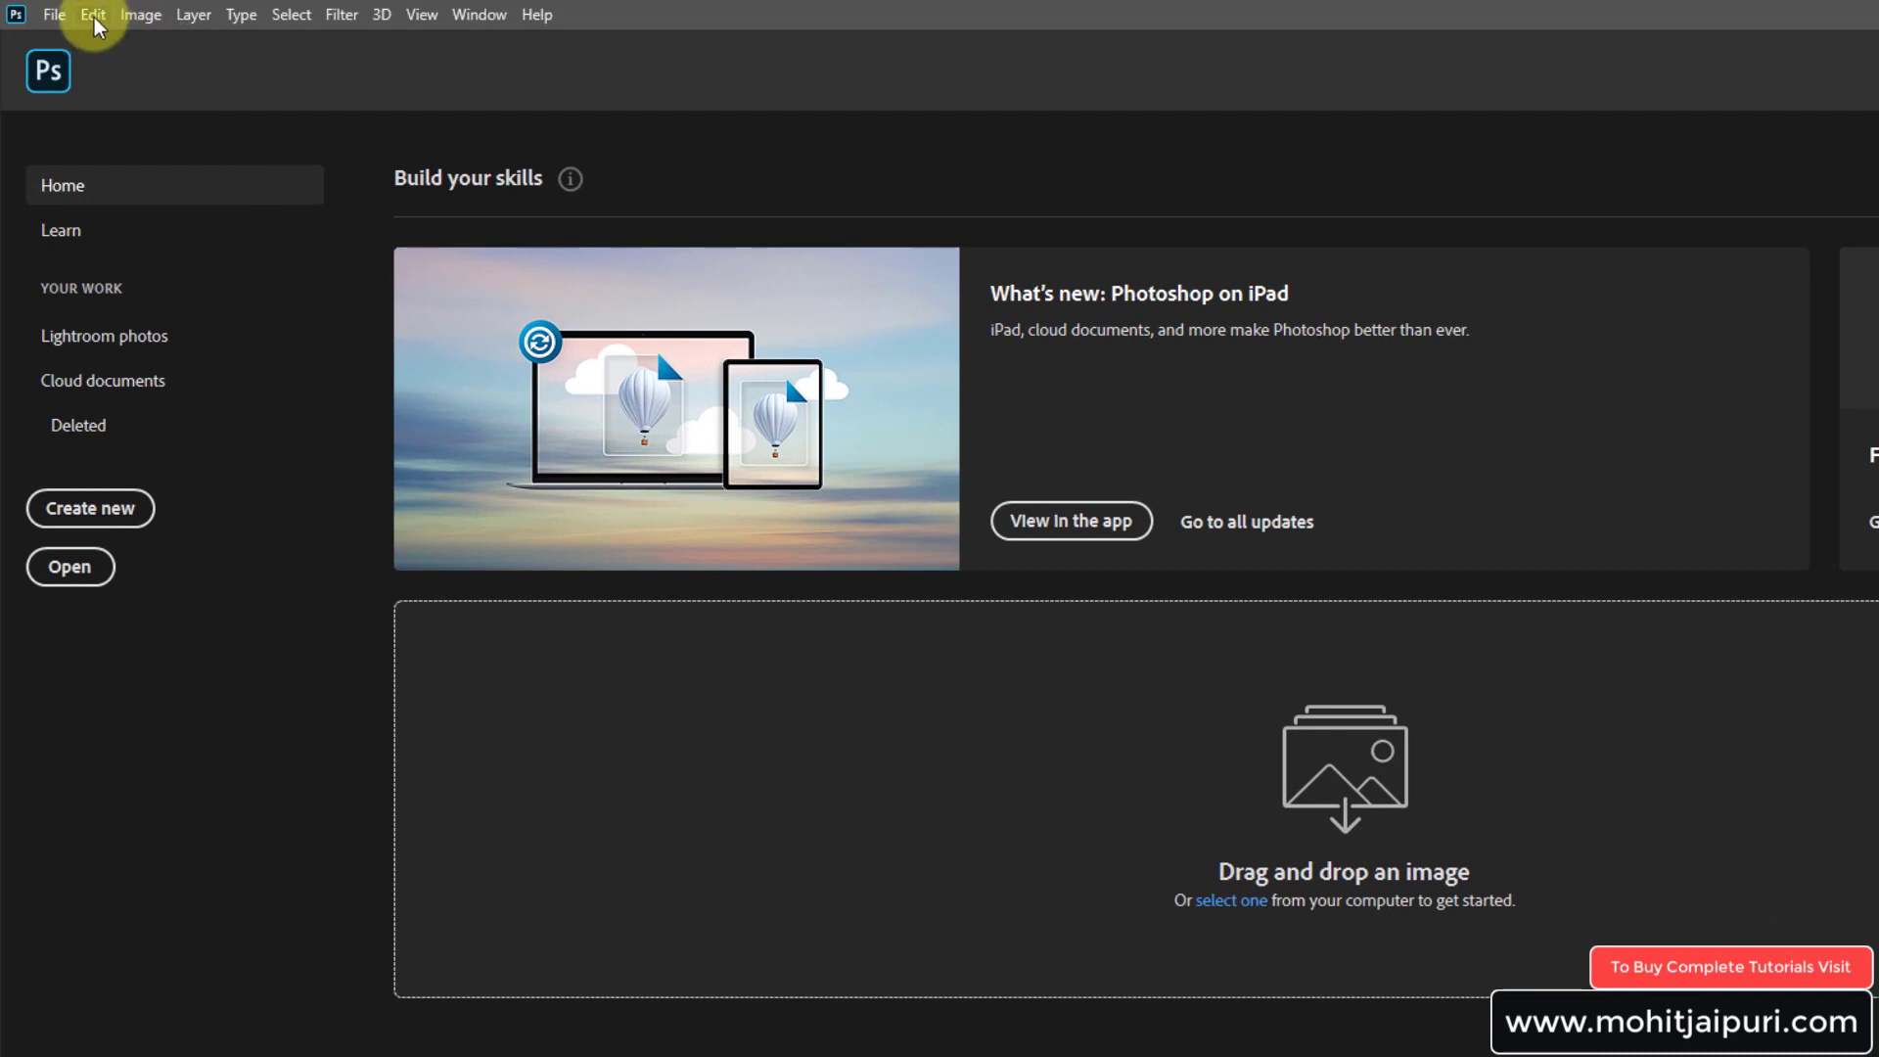
left_click(93, 14)
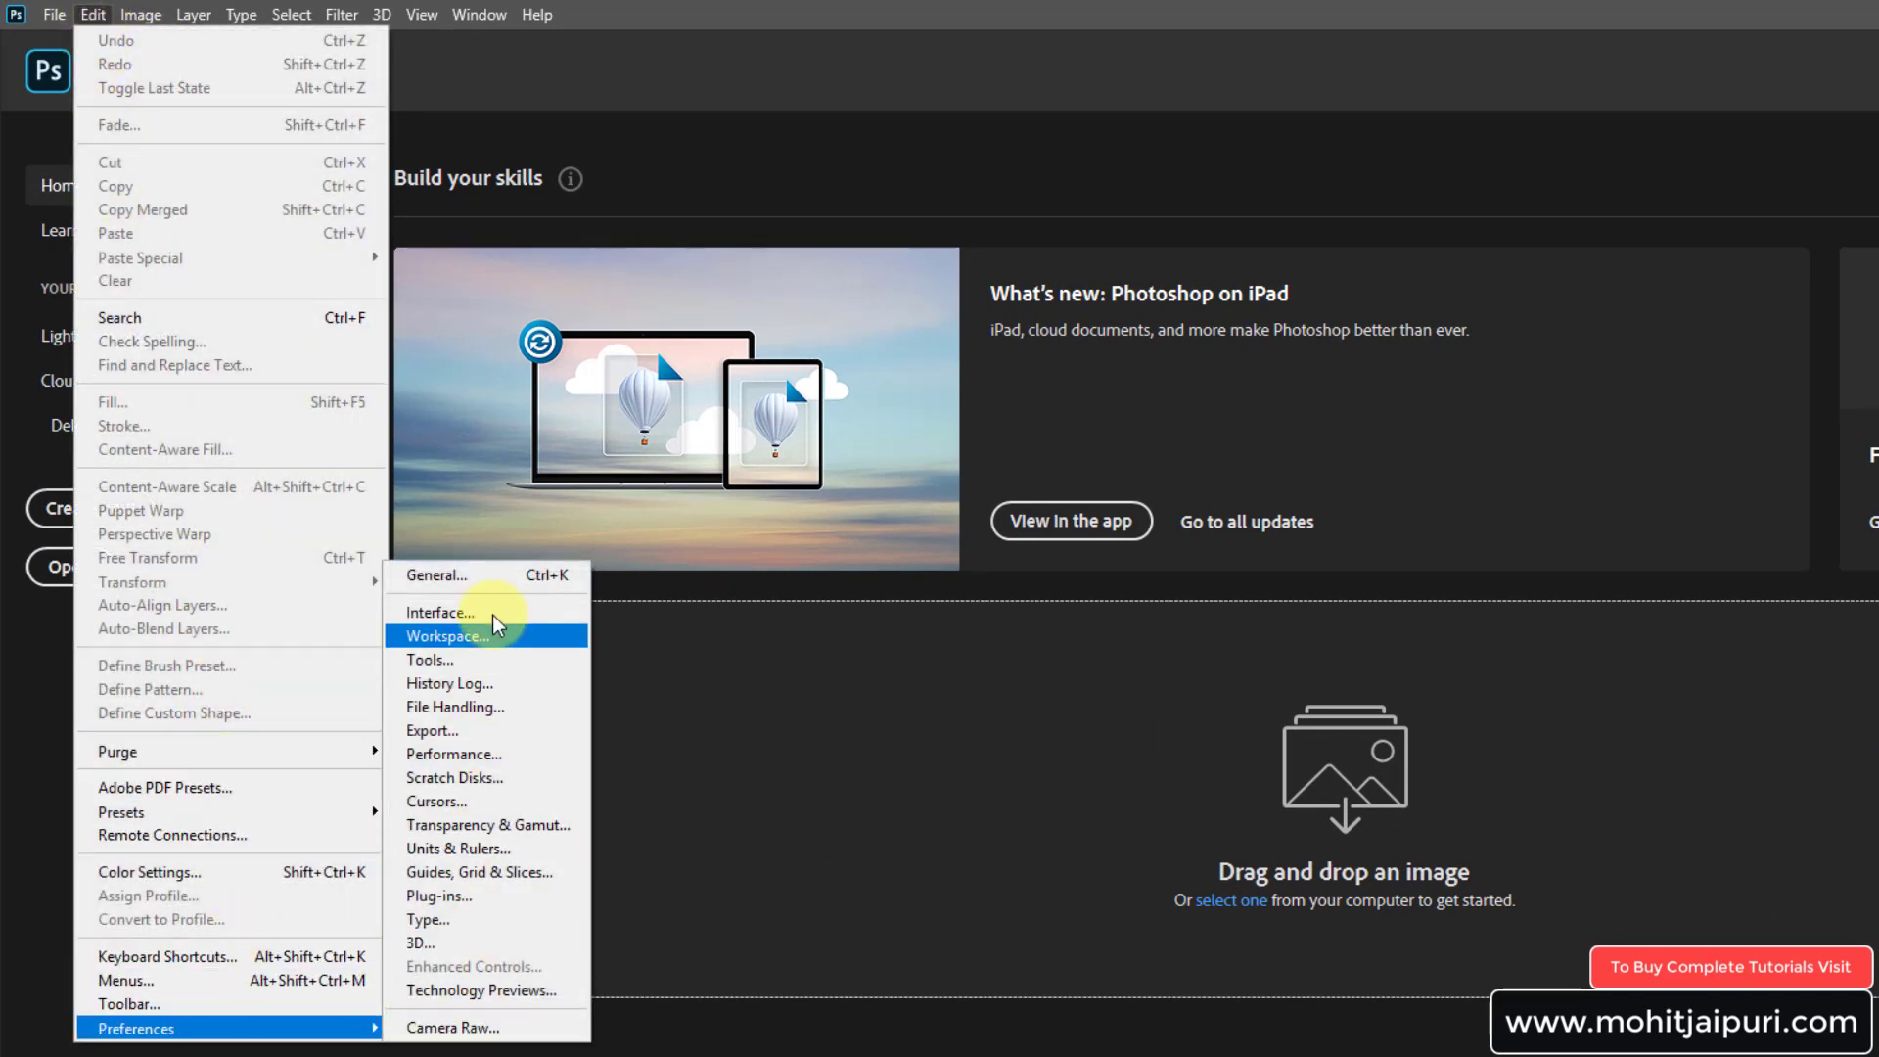
mouse_move(227, 1027)
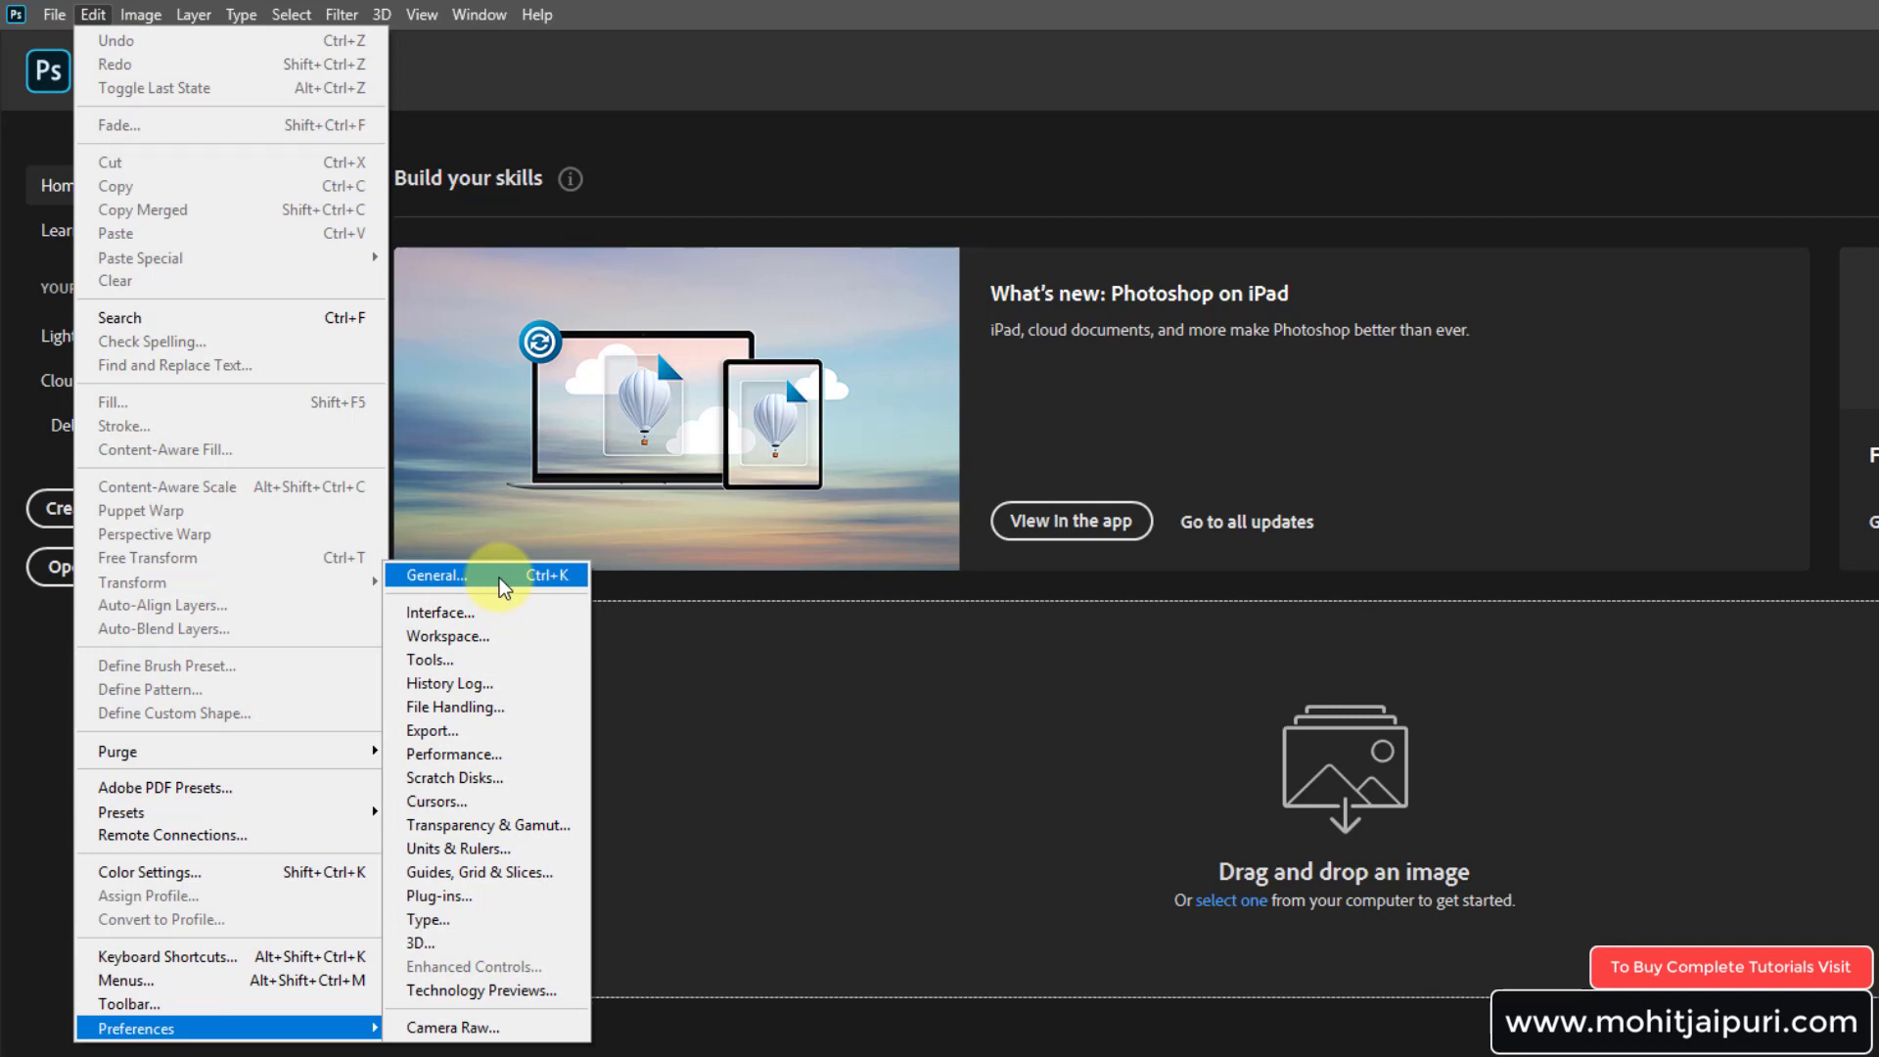
left_click(500, 582)
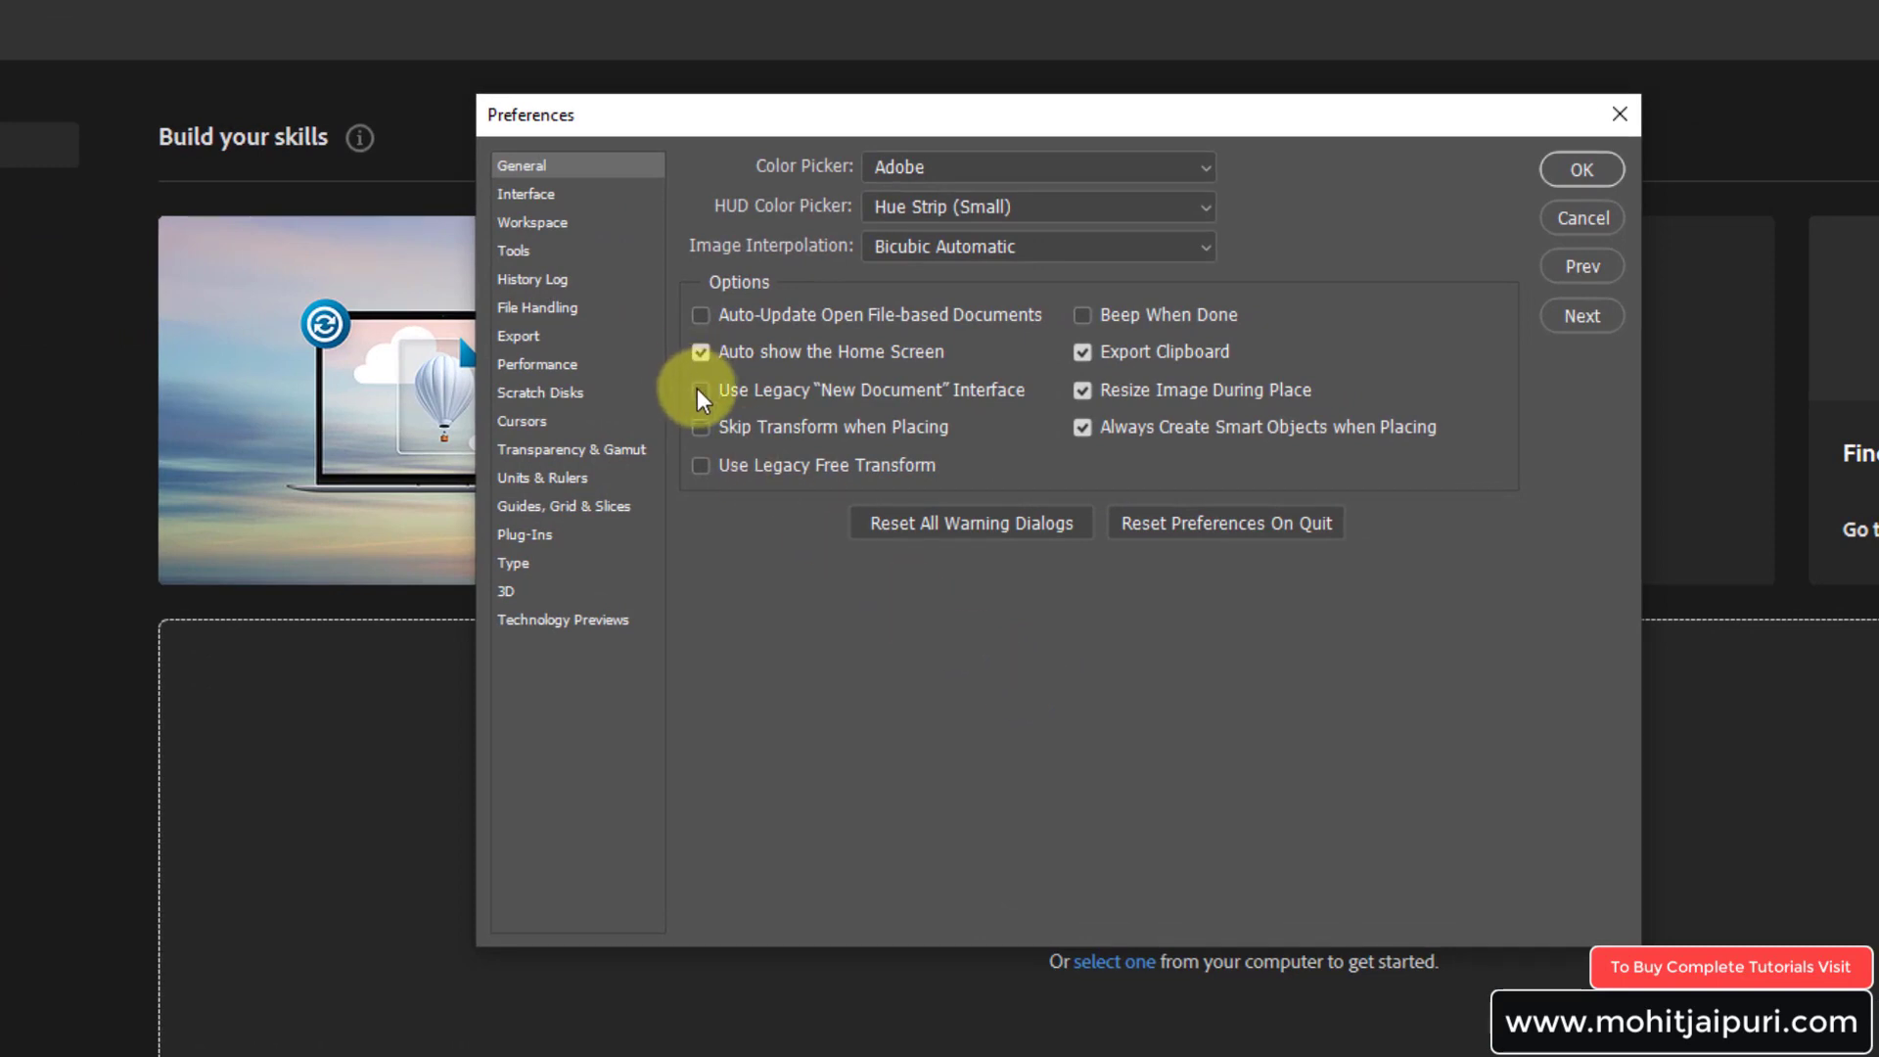
key("alt")
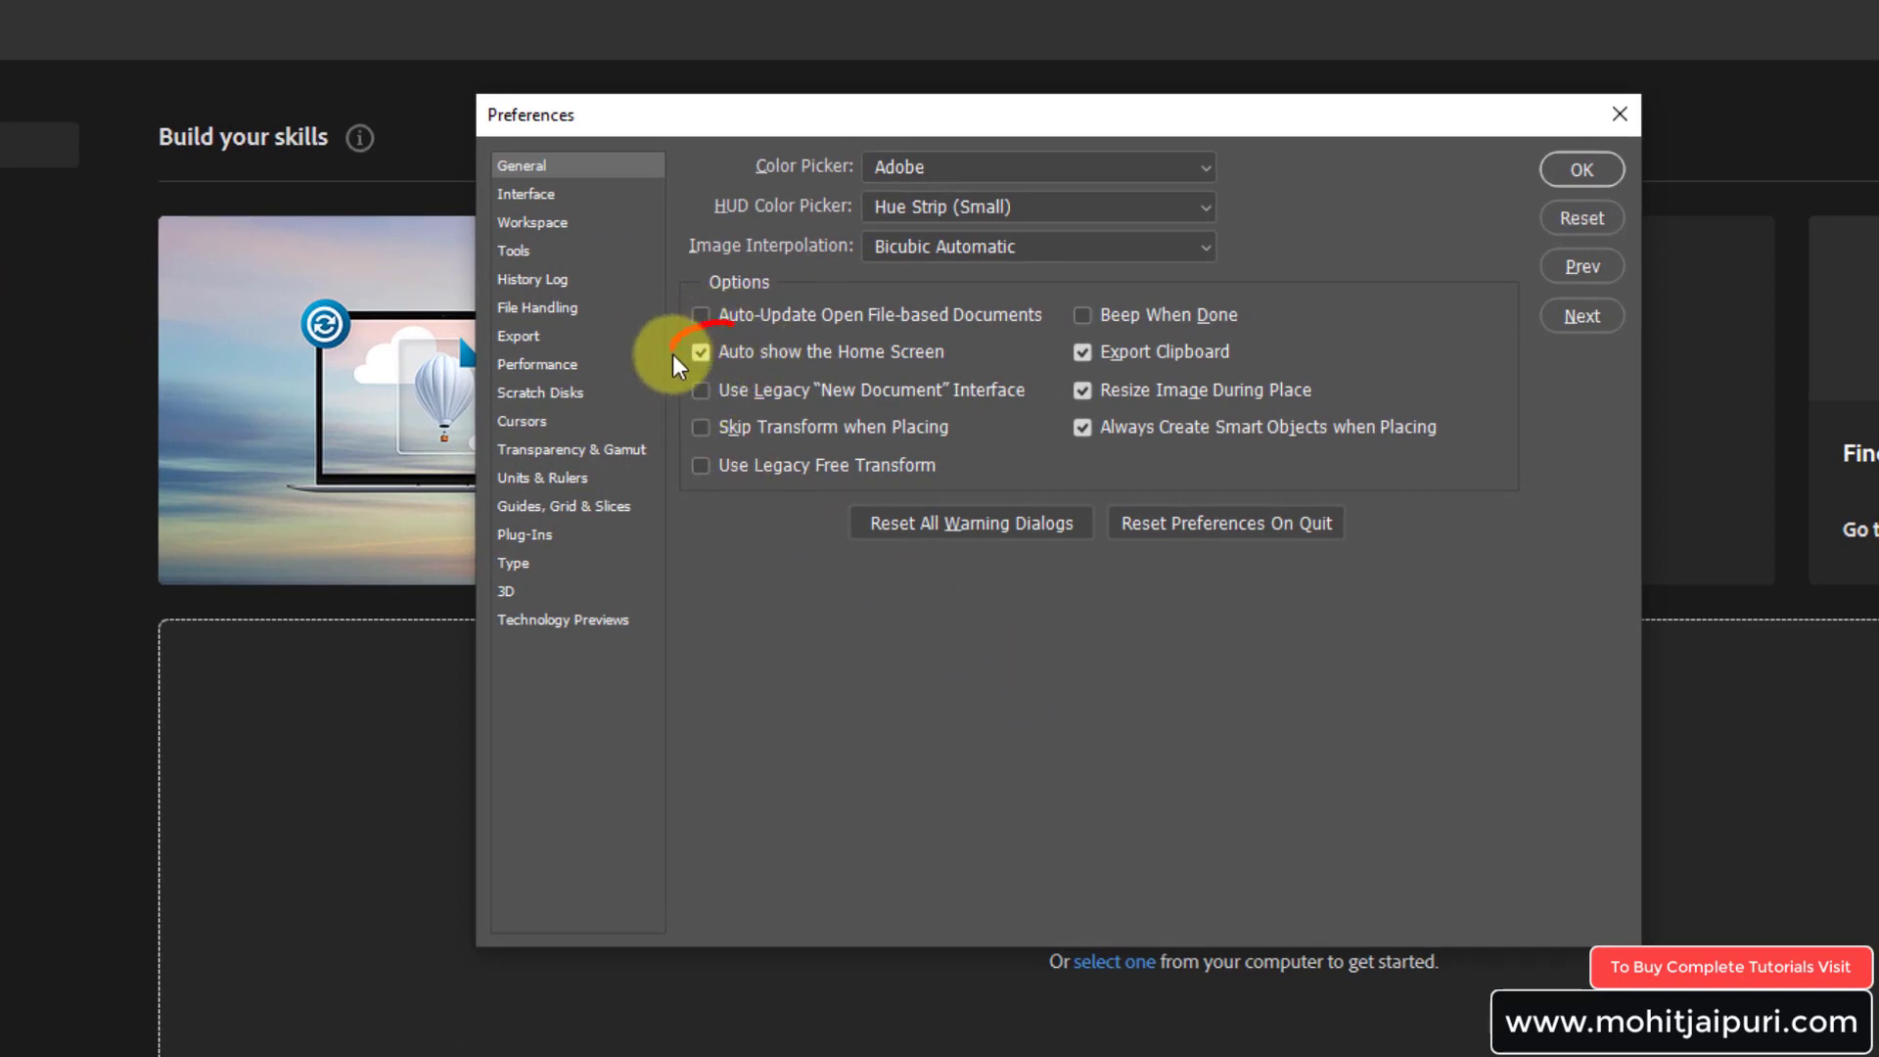
left_click_drag(672, 355, 984, 372)
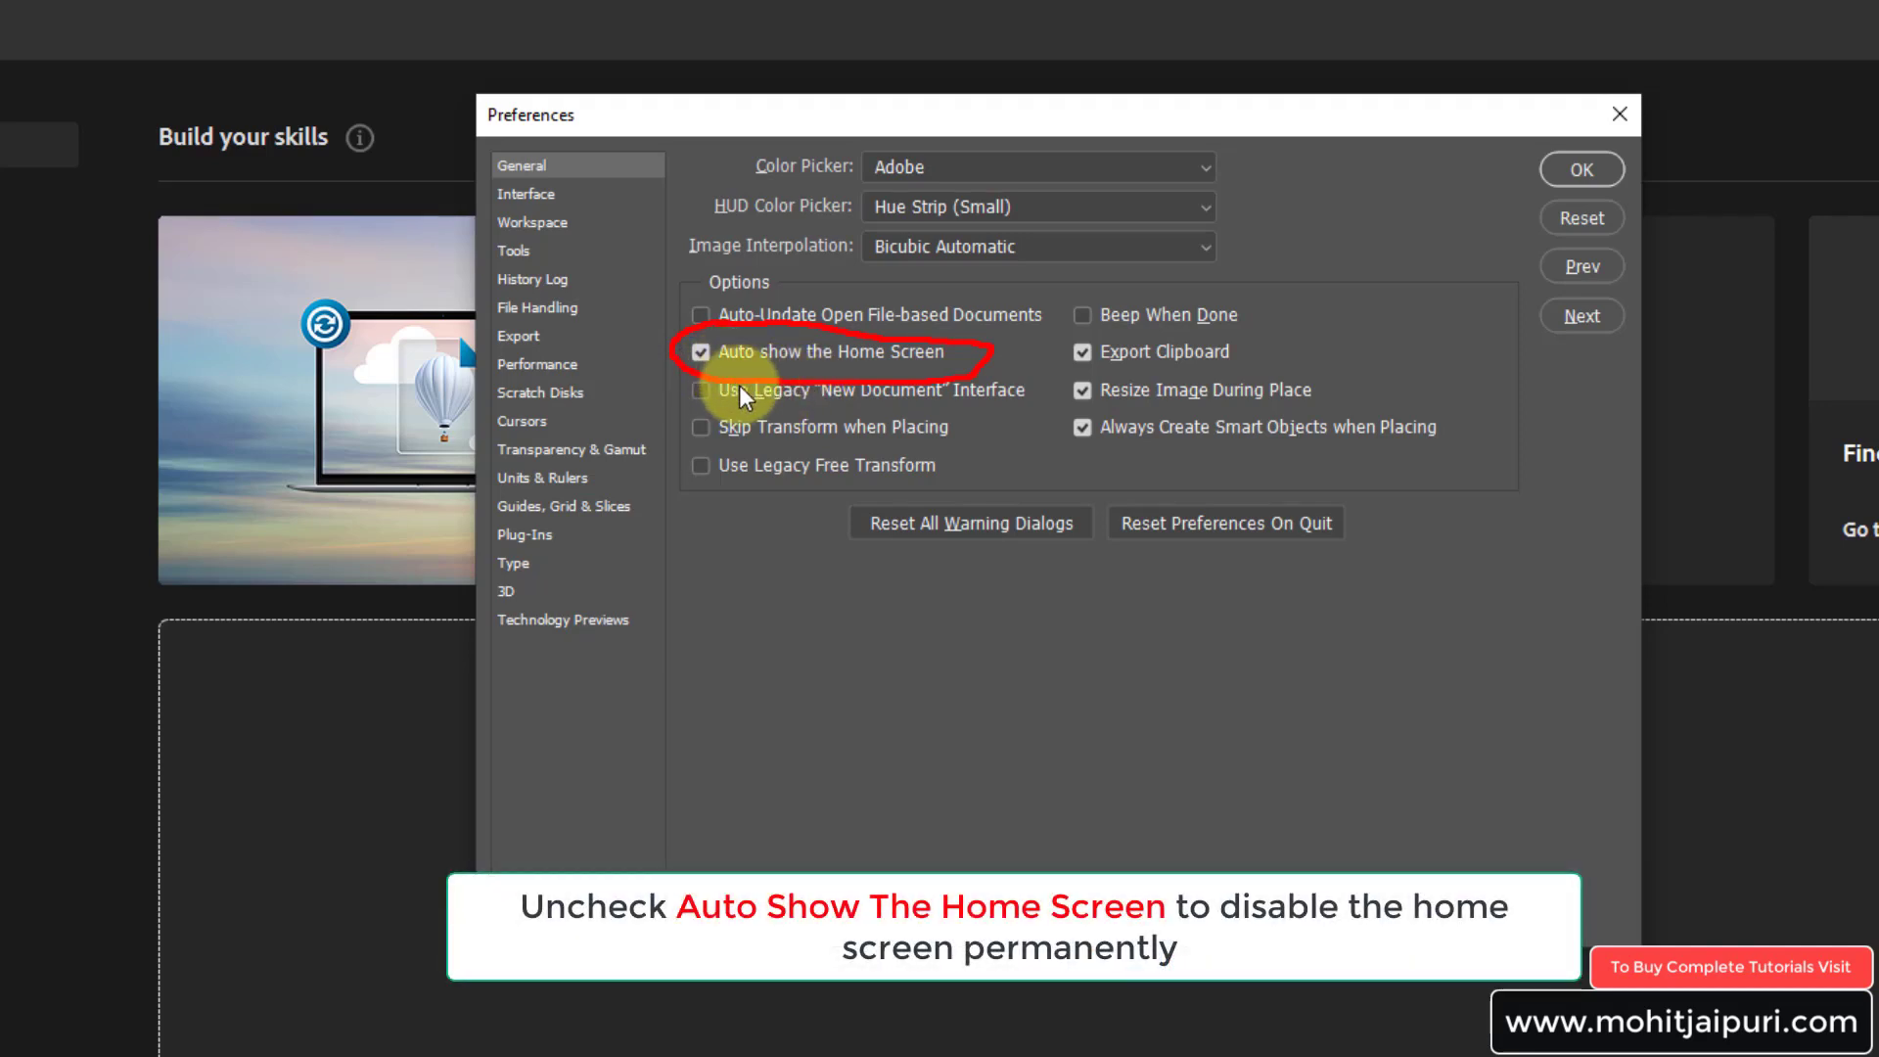
key("Escape")
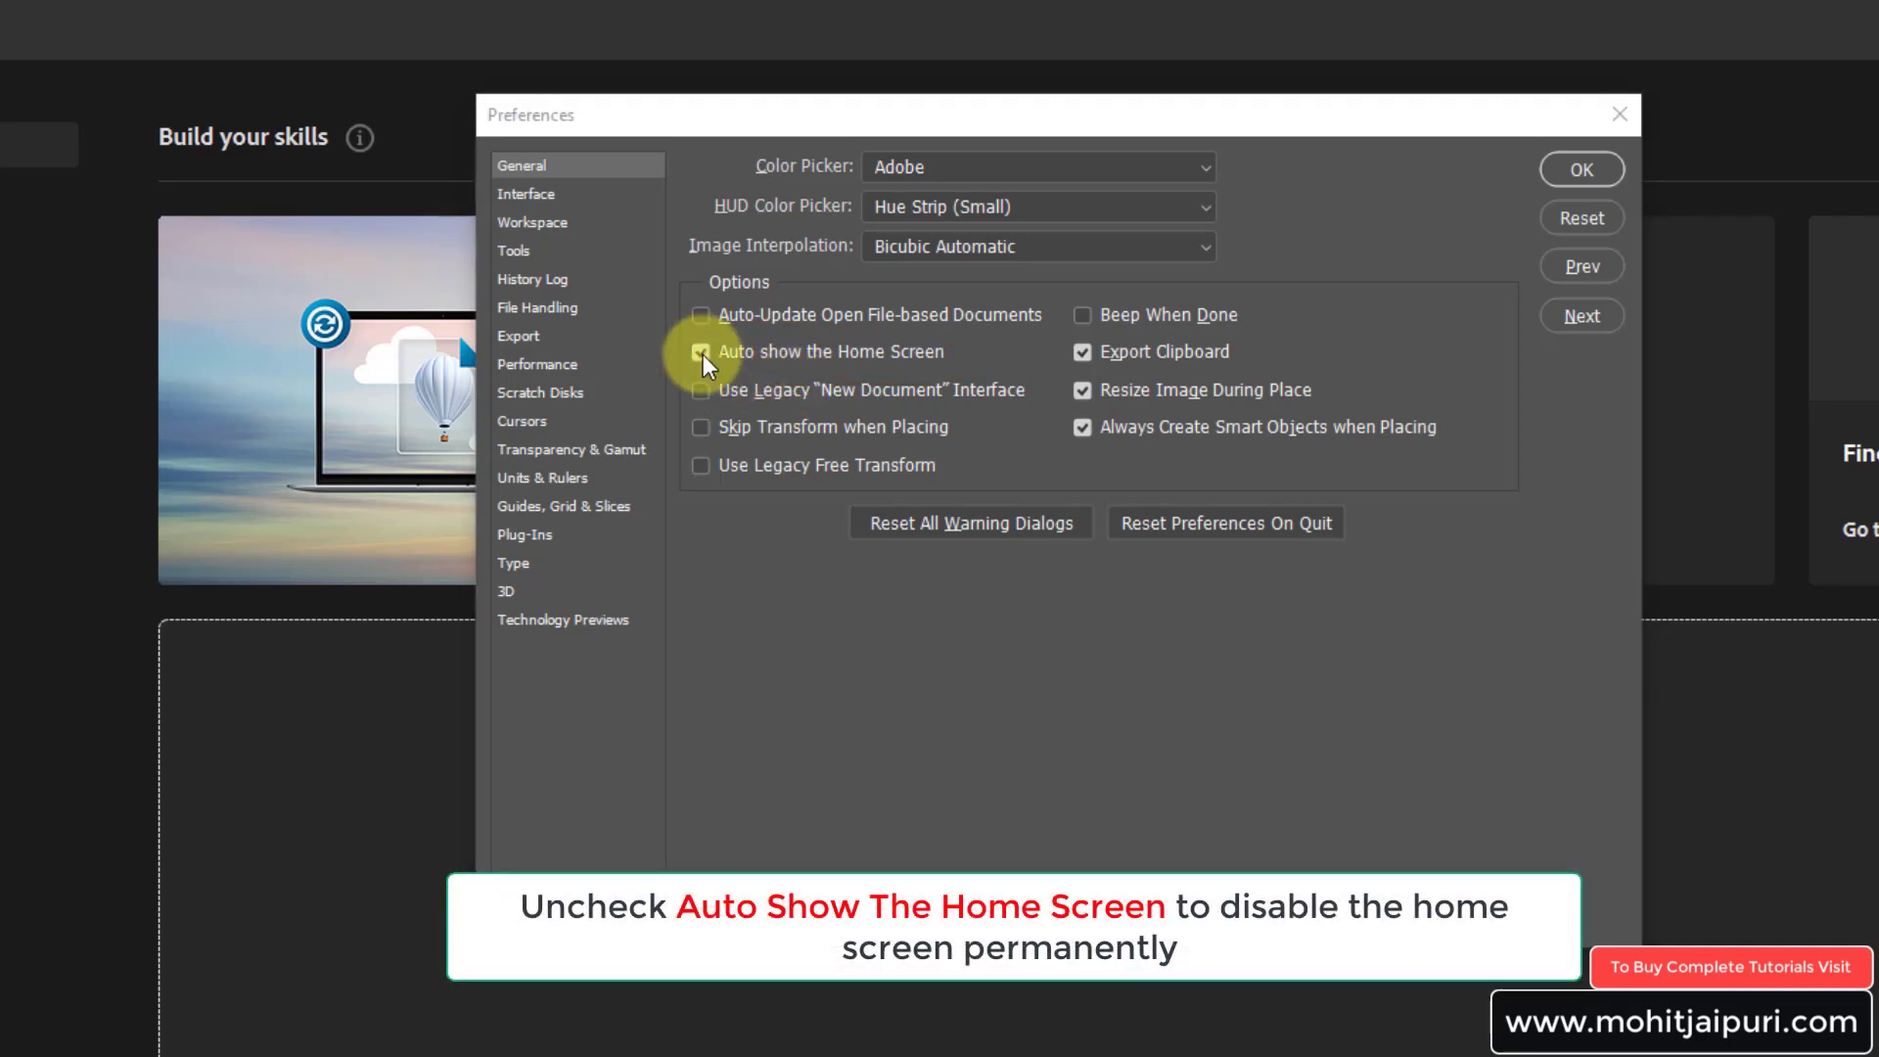
left_click(1566, 169)
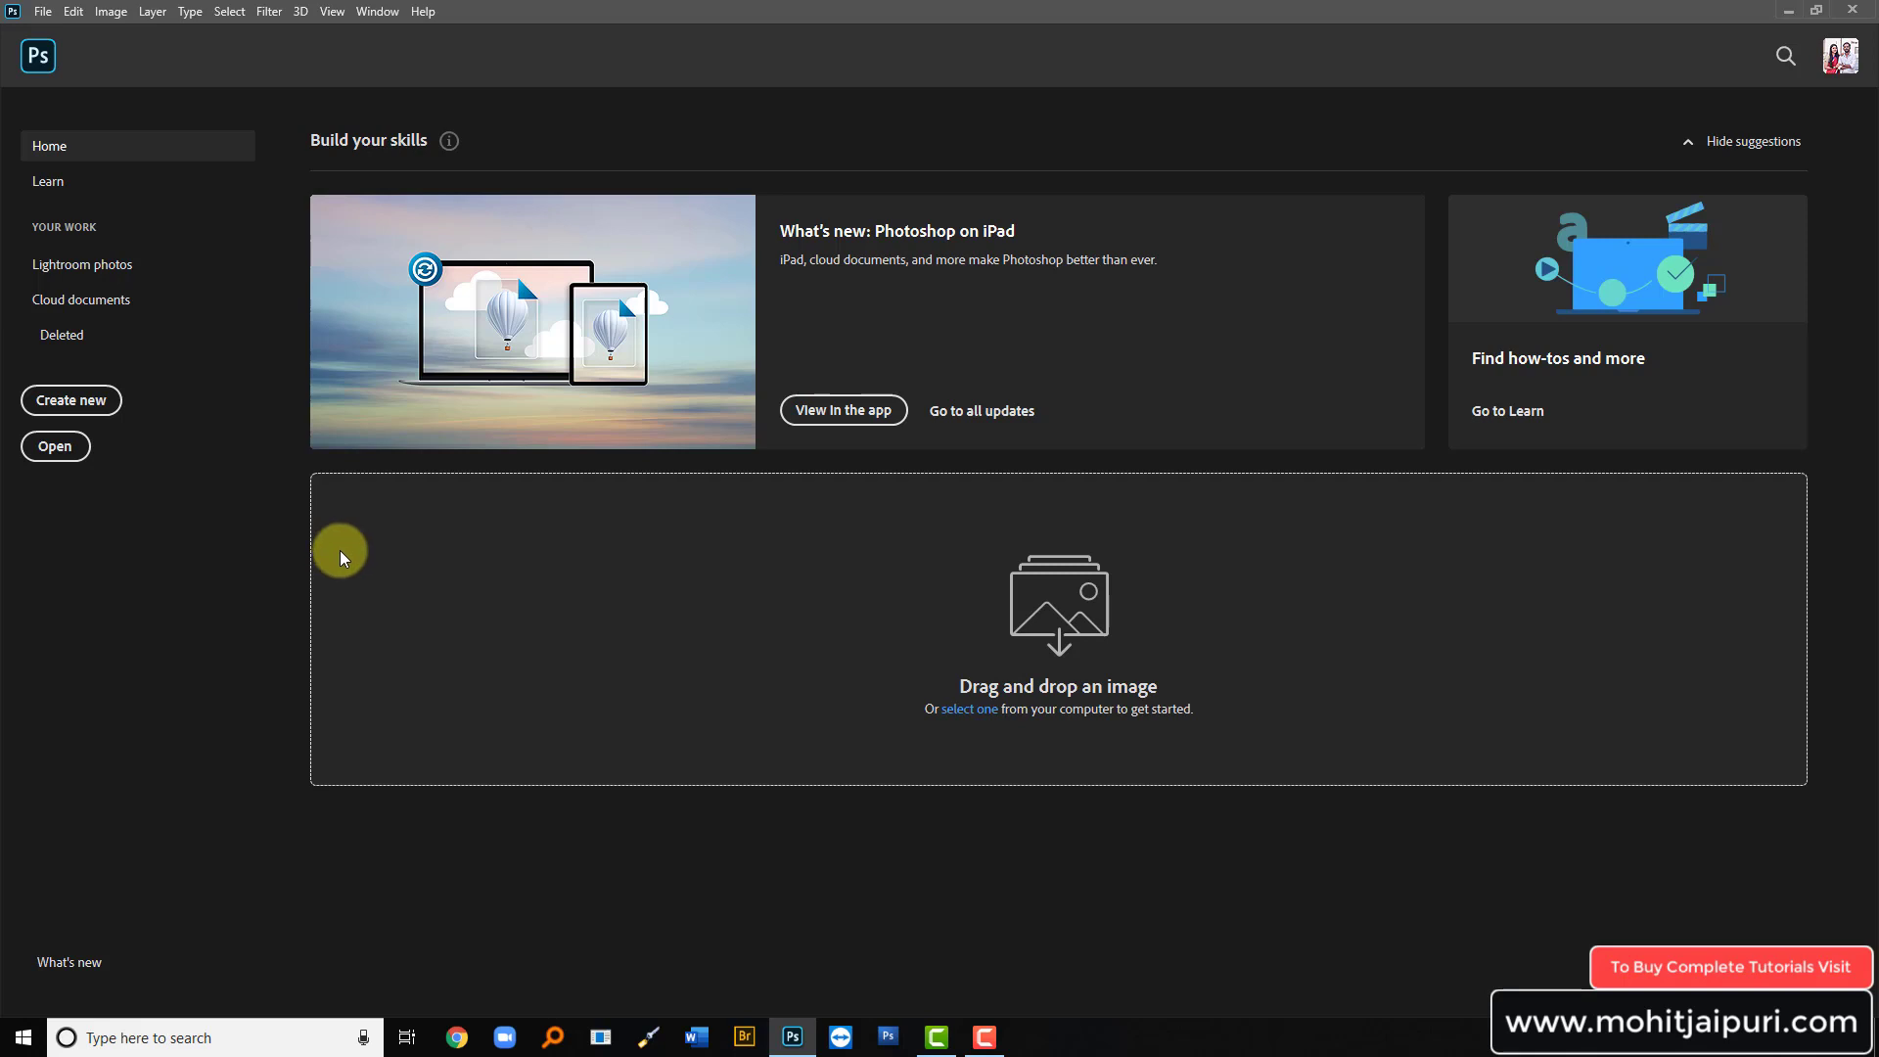
Step: Open ADI_7861.jpg from the Home screen, then close its document
left_click(55, 447)
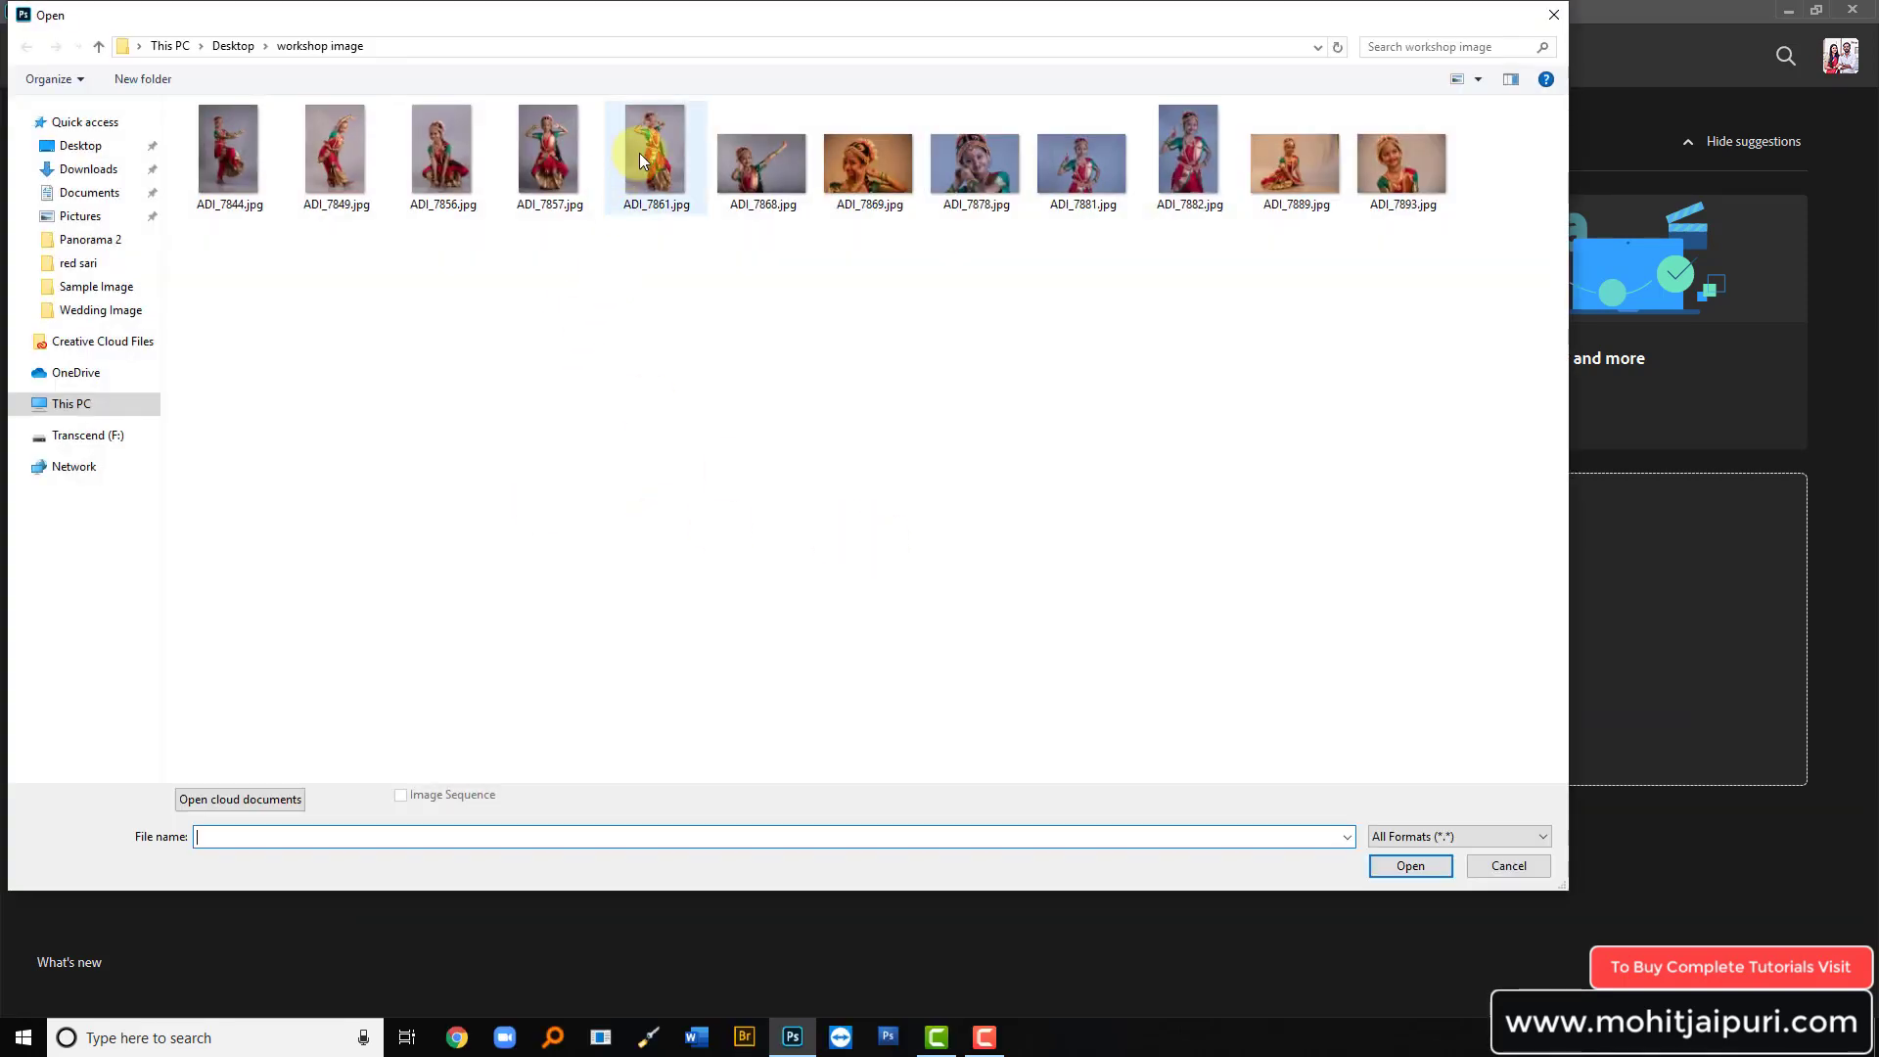
double_click(638, 157)
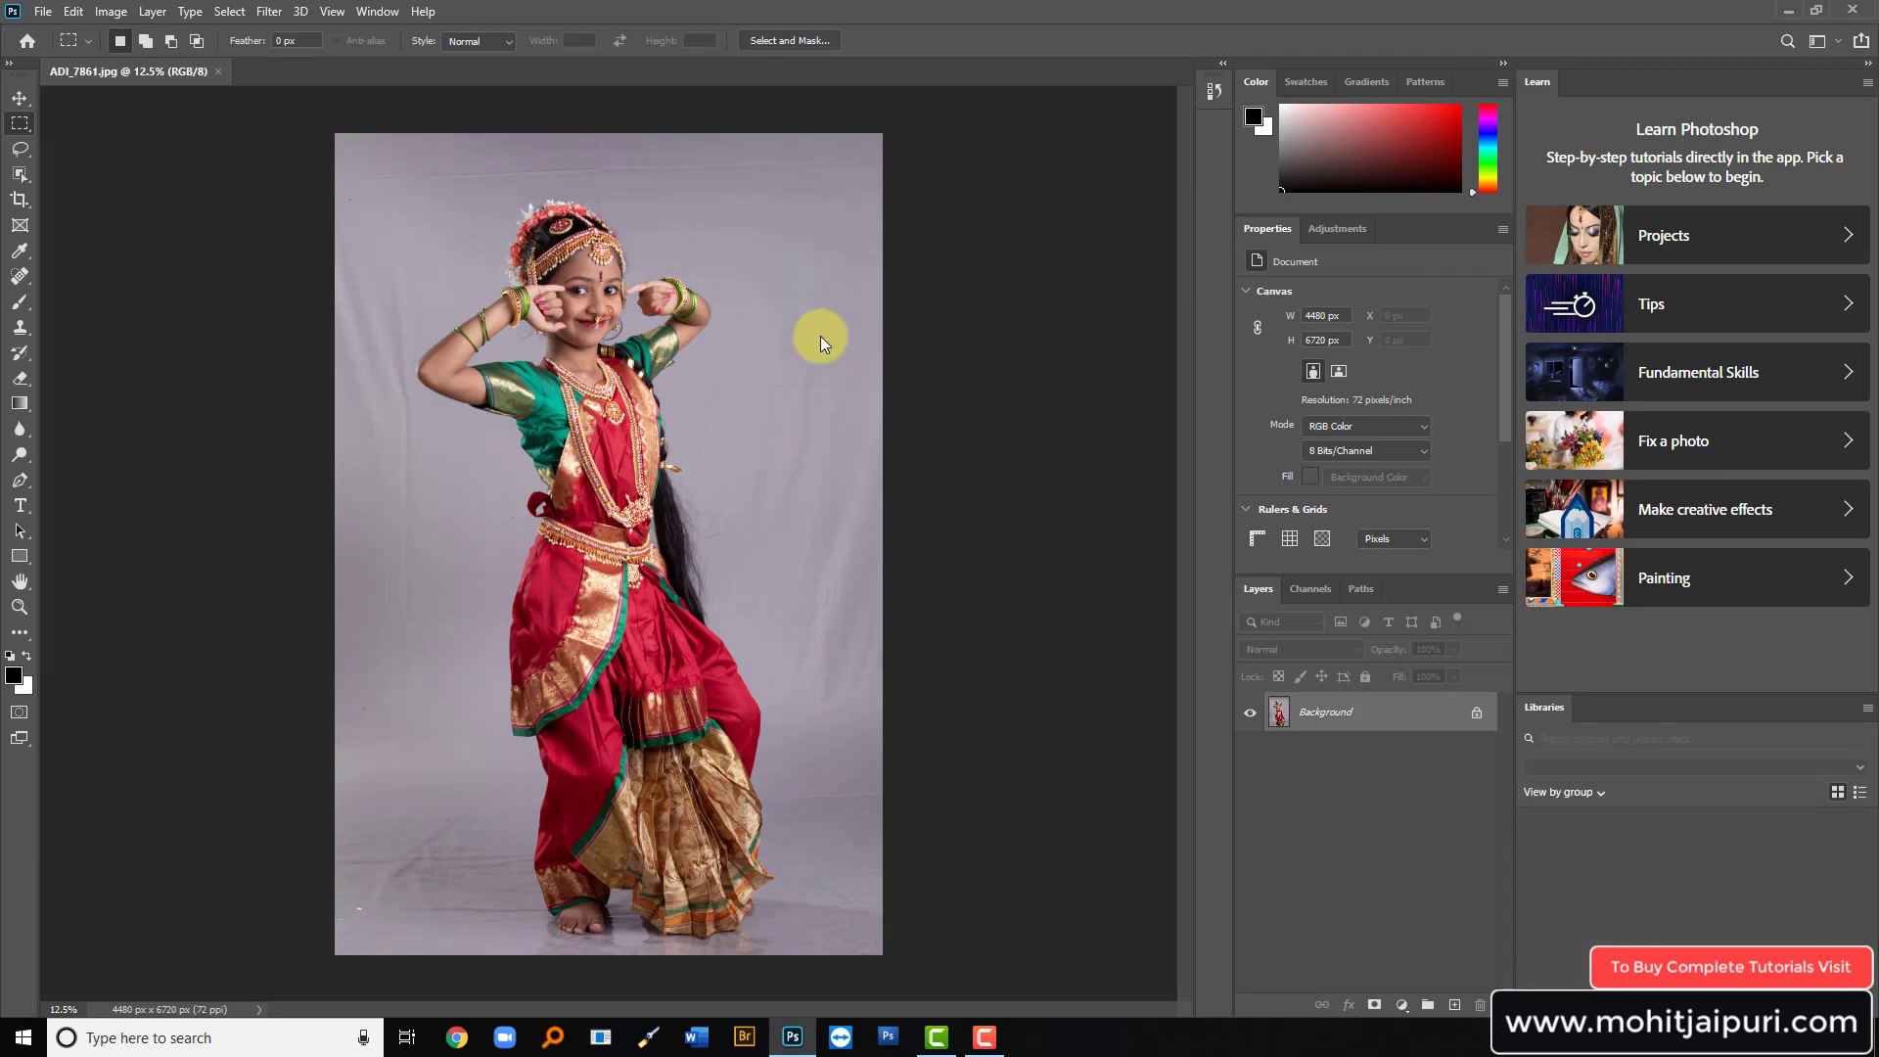
left_click(218, 71)
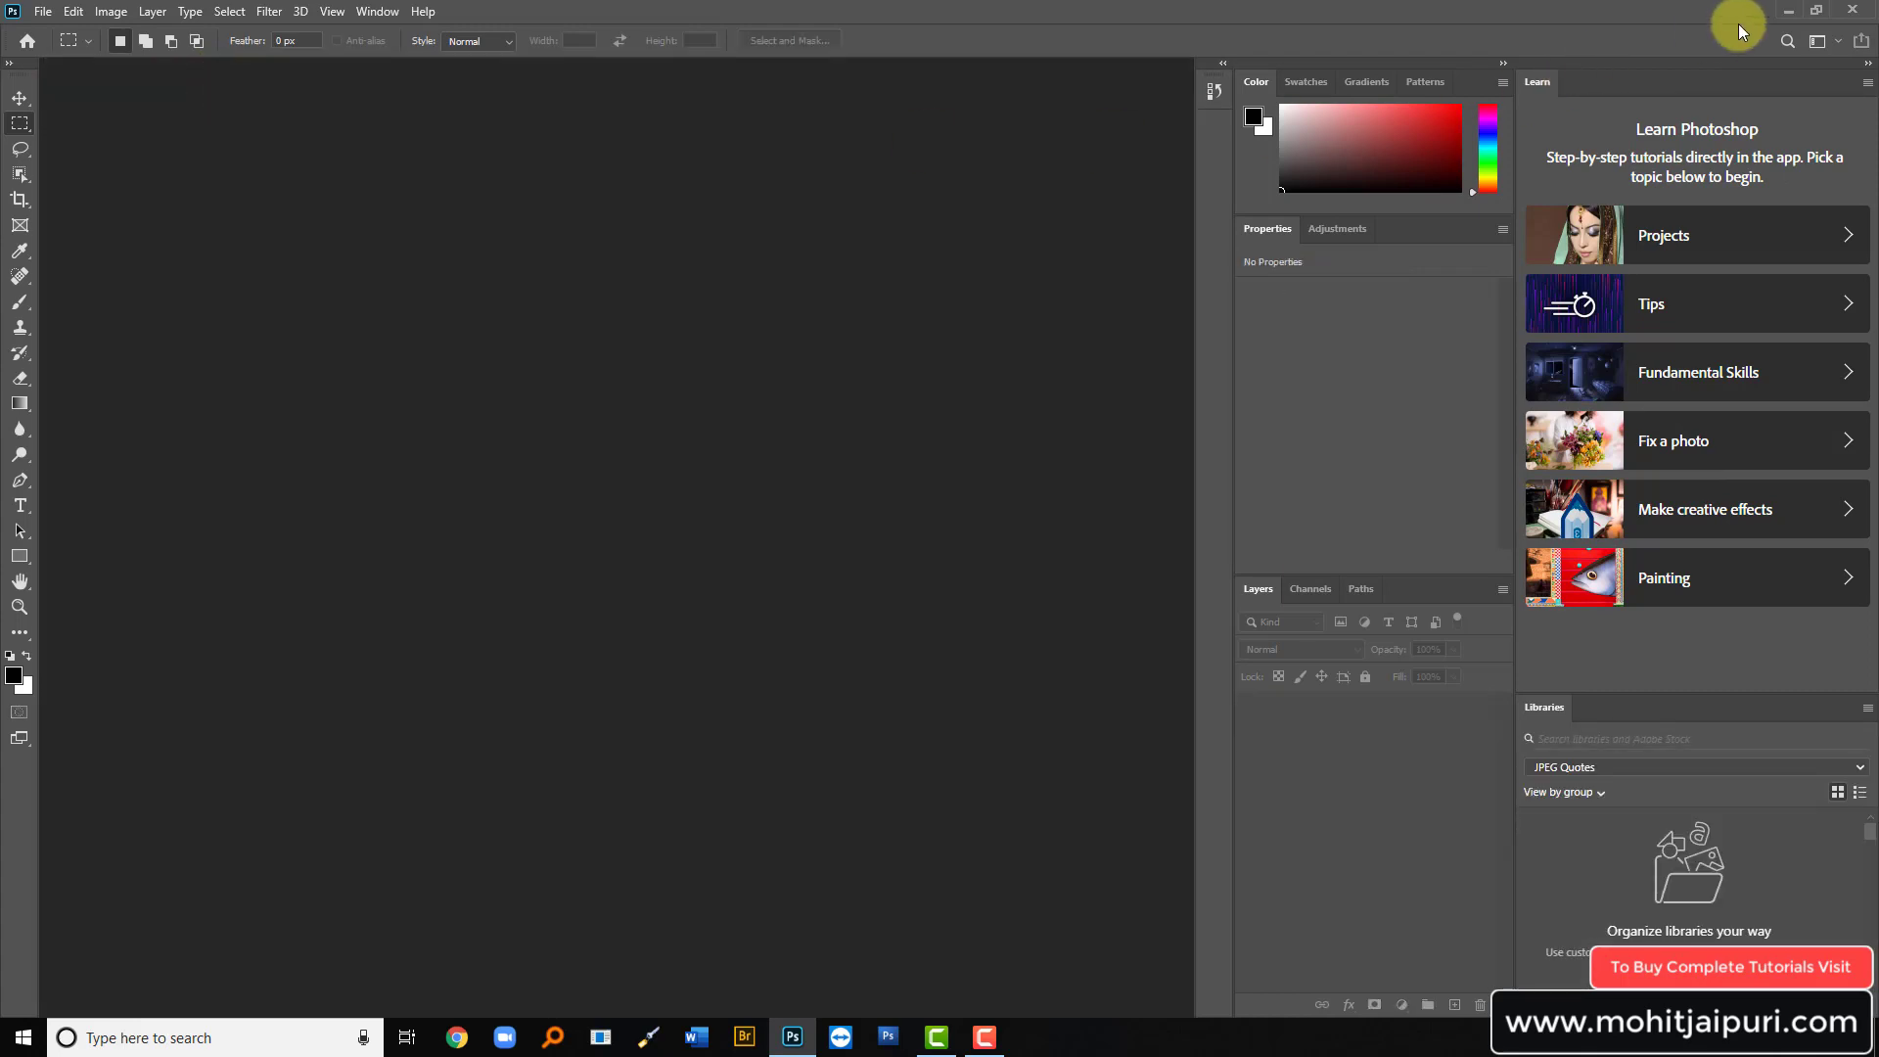
Step: Quit Photoshop and restart it from the desktop shortcut, landing on the empty grey workspace
left_click(1852, 10)
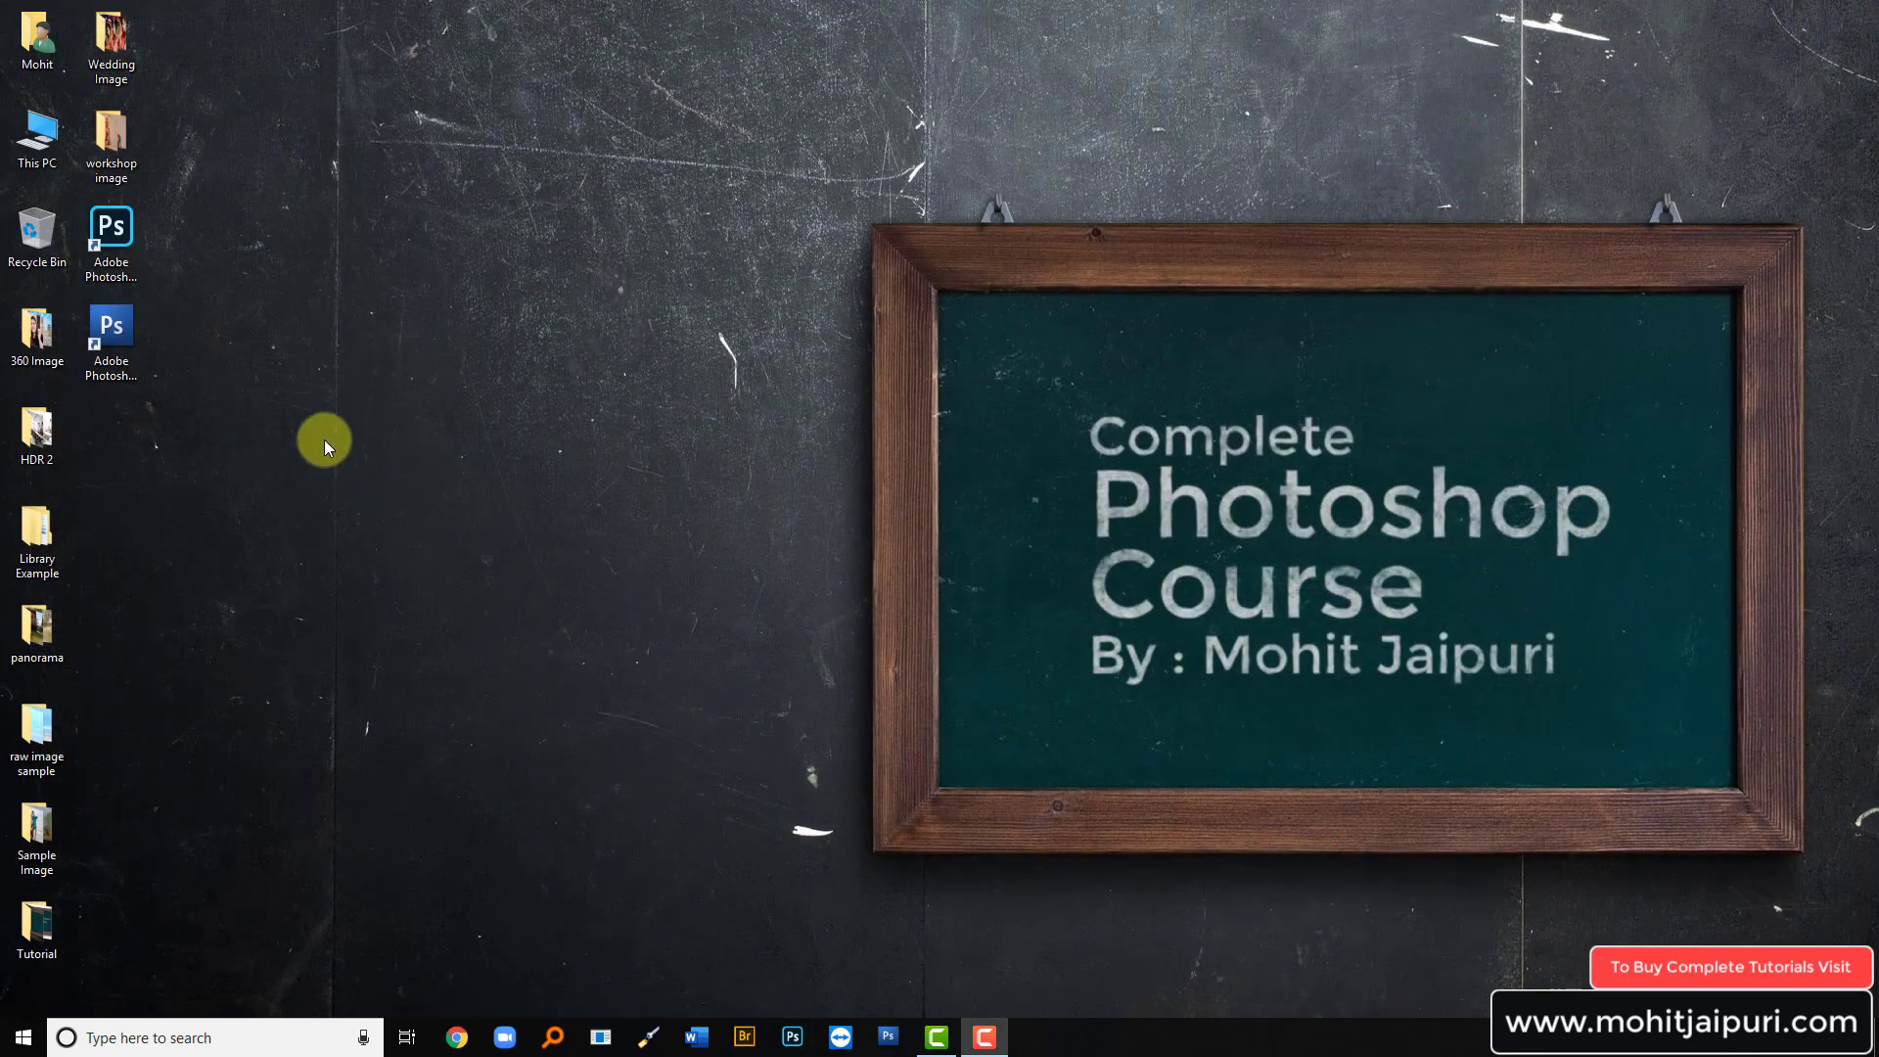
left_click(112, 232)
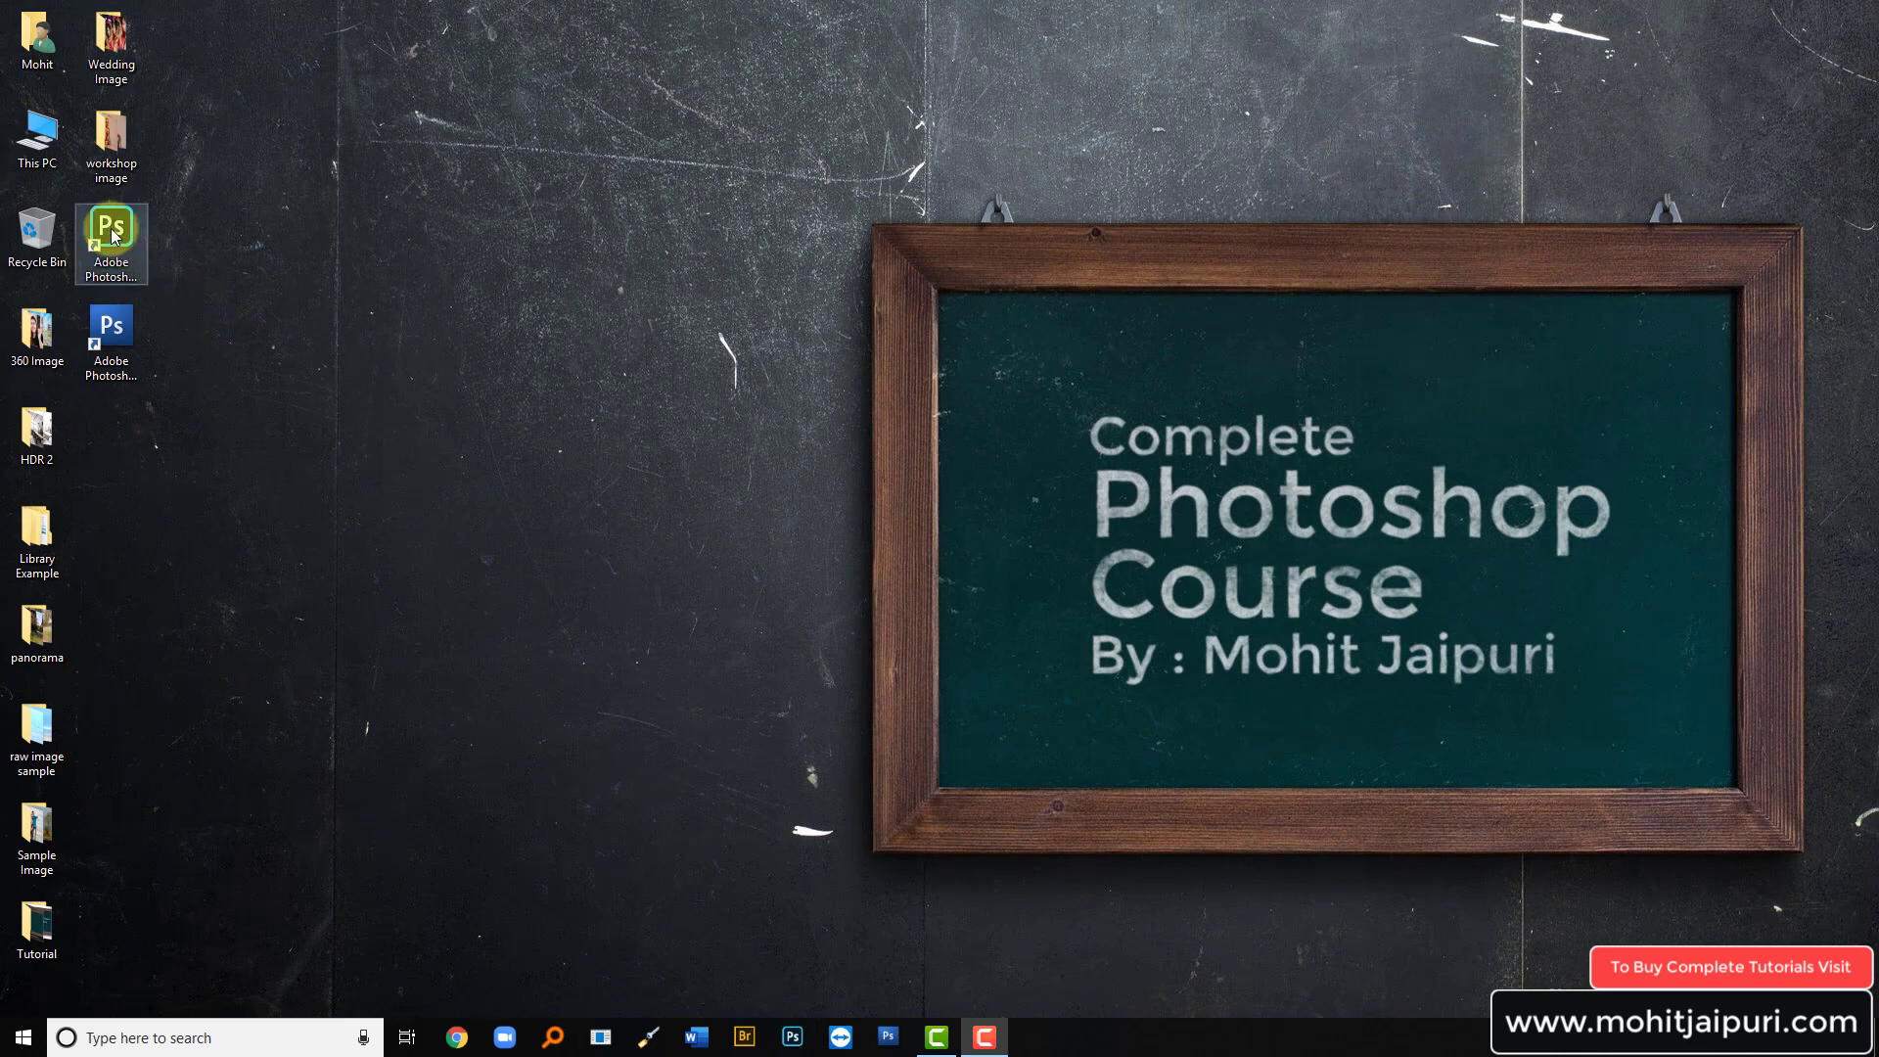
double_click(111, 233)
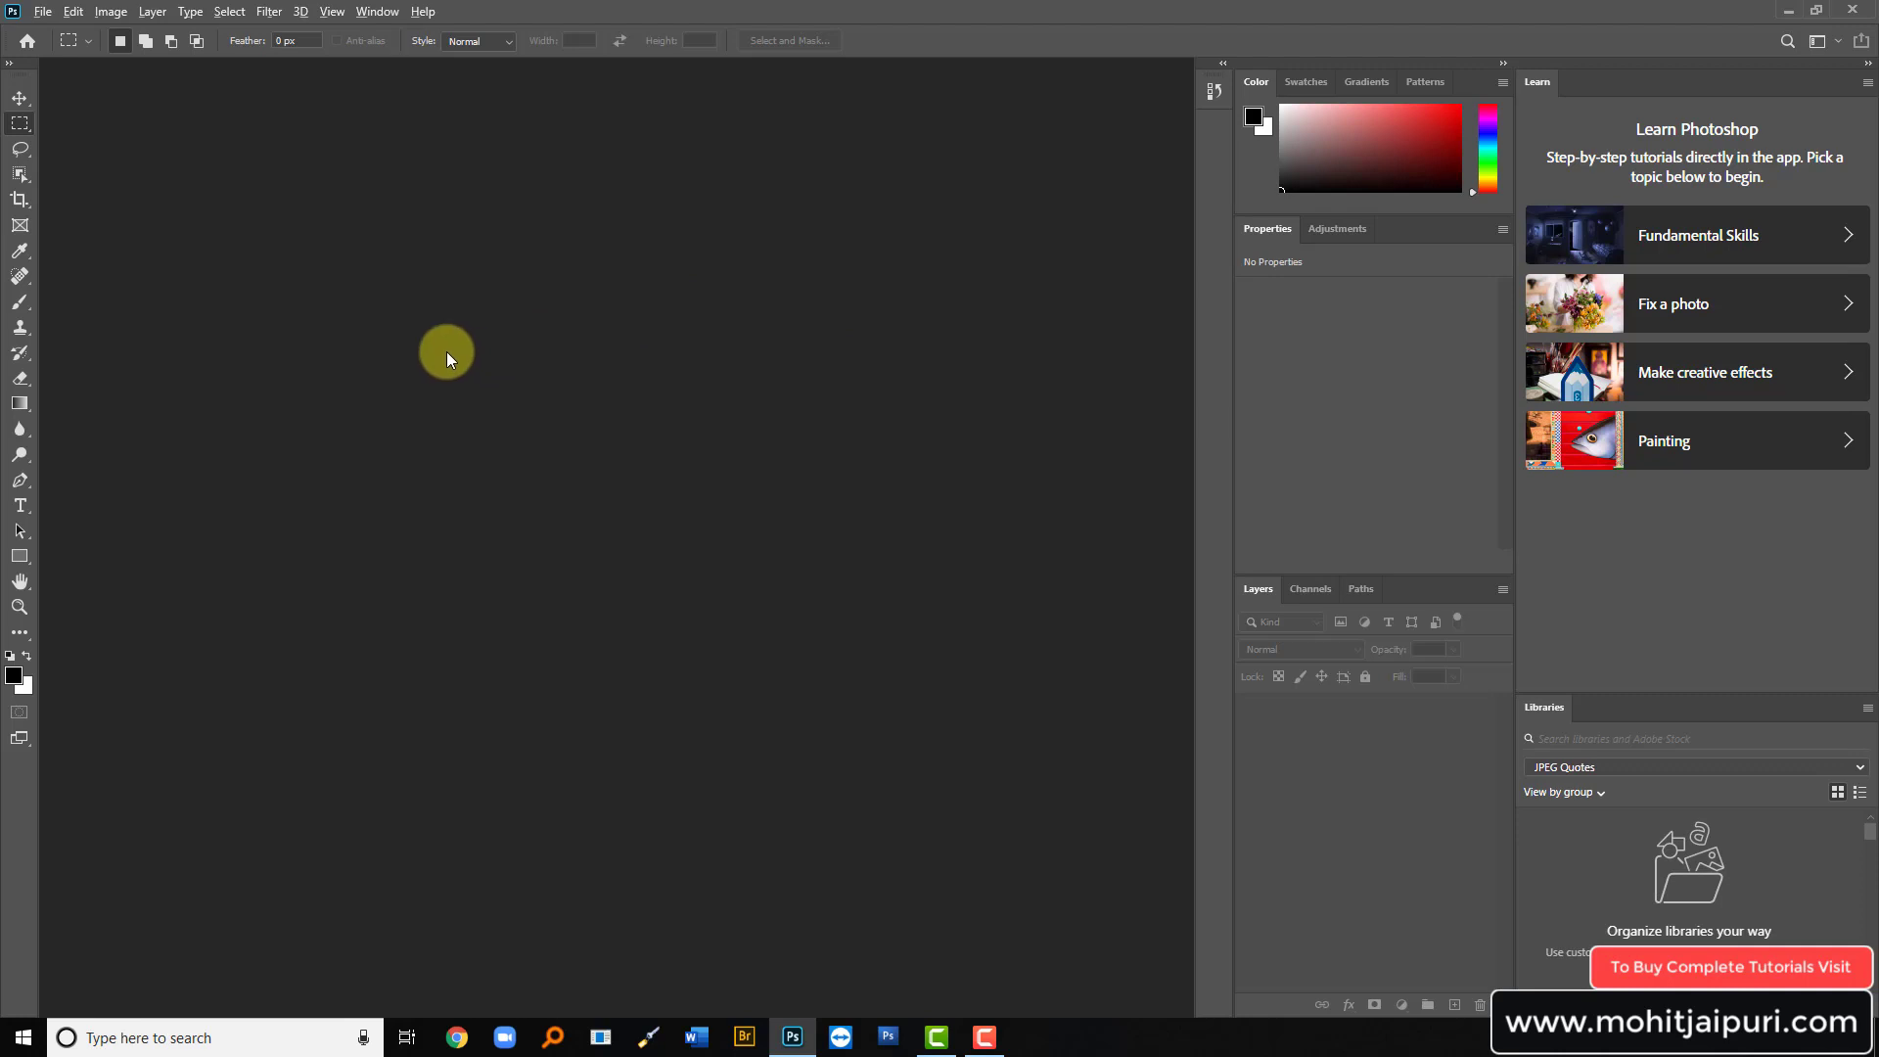
mouse_move(394, 389)
left_mouse_down()
mouse_move(65, 378)
mouse_move(88, 391)
mouse_move(109, 357)
left_mouse_up()
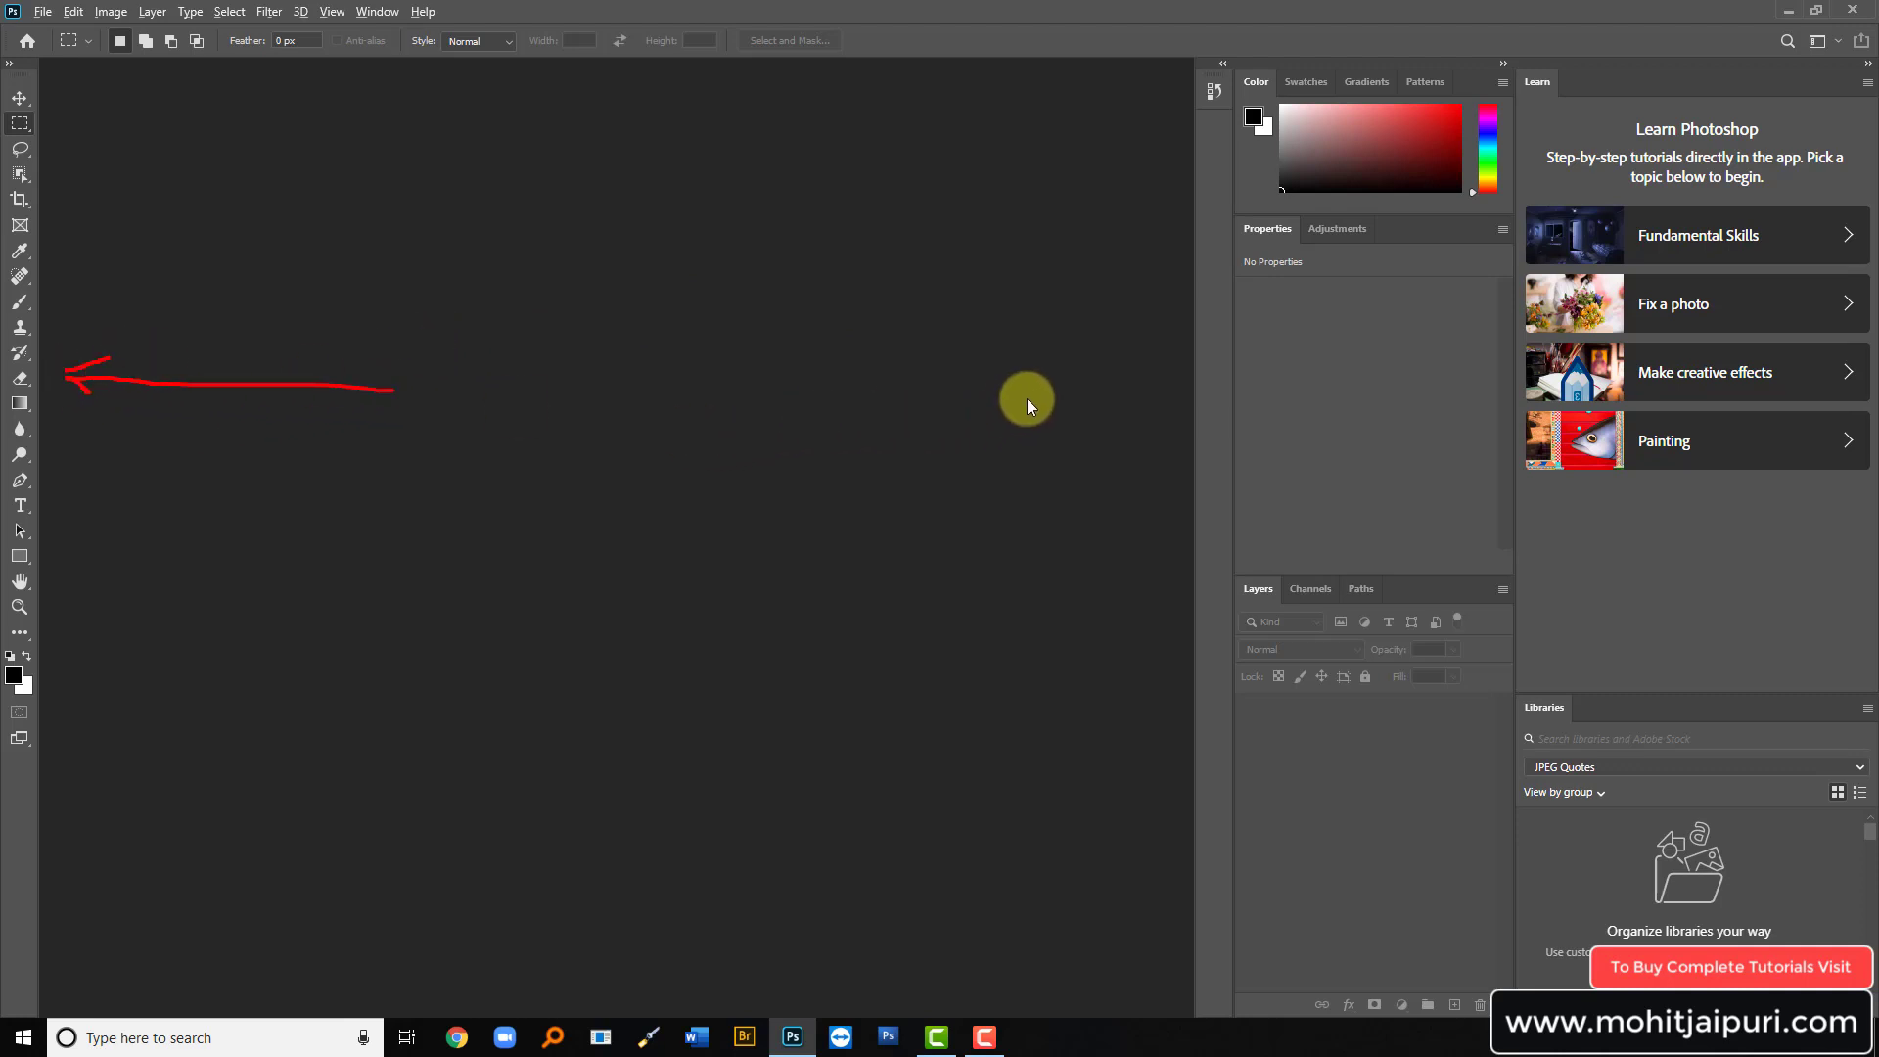
mouse_move(944, 358)
left_mouse_down()
mouse_move(1333, 393)
mouse_move(1288, 370)
left_mouse_up()
left_click_drag(1337, 391, 1292, 426)
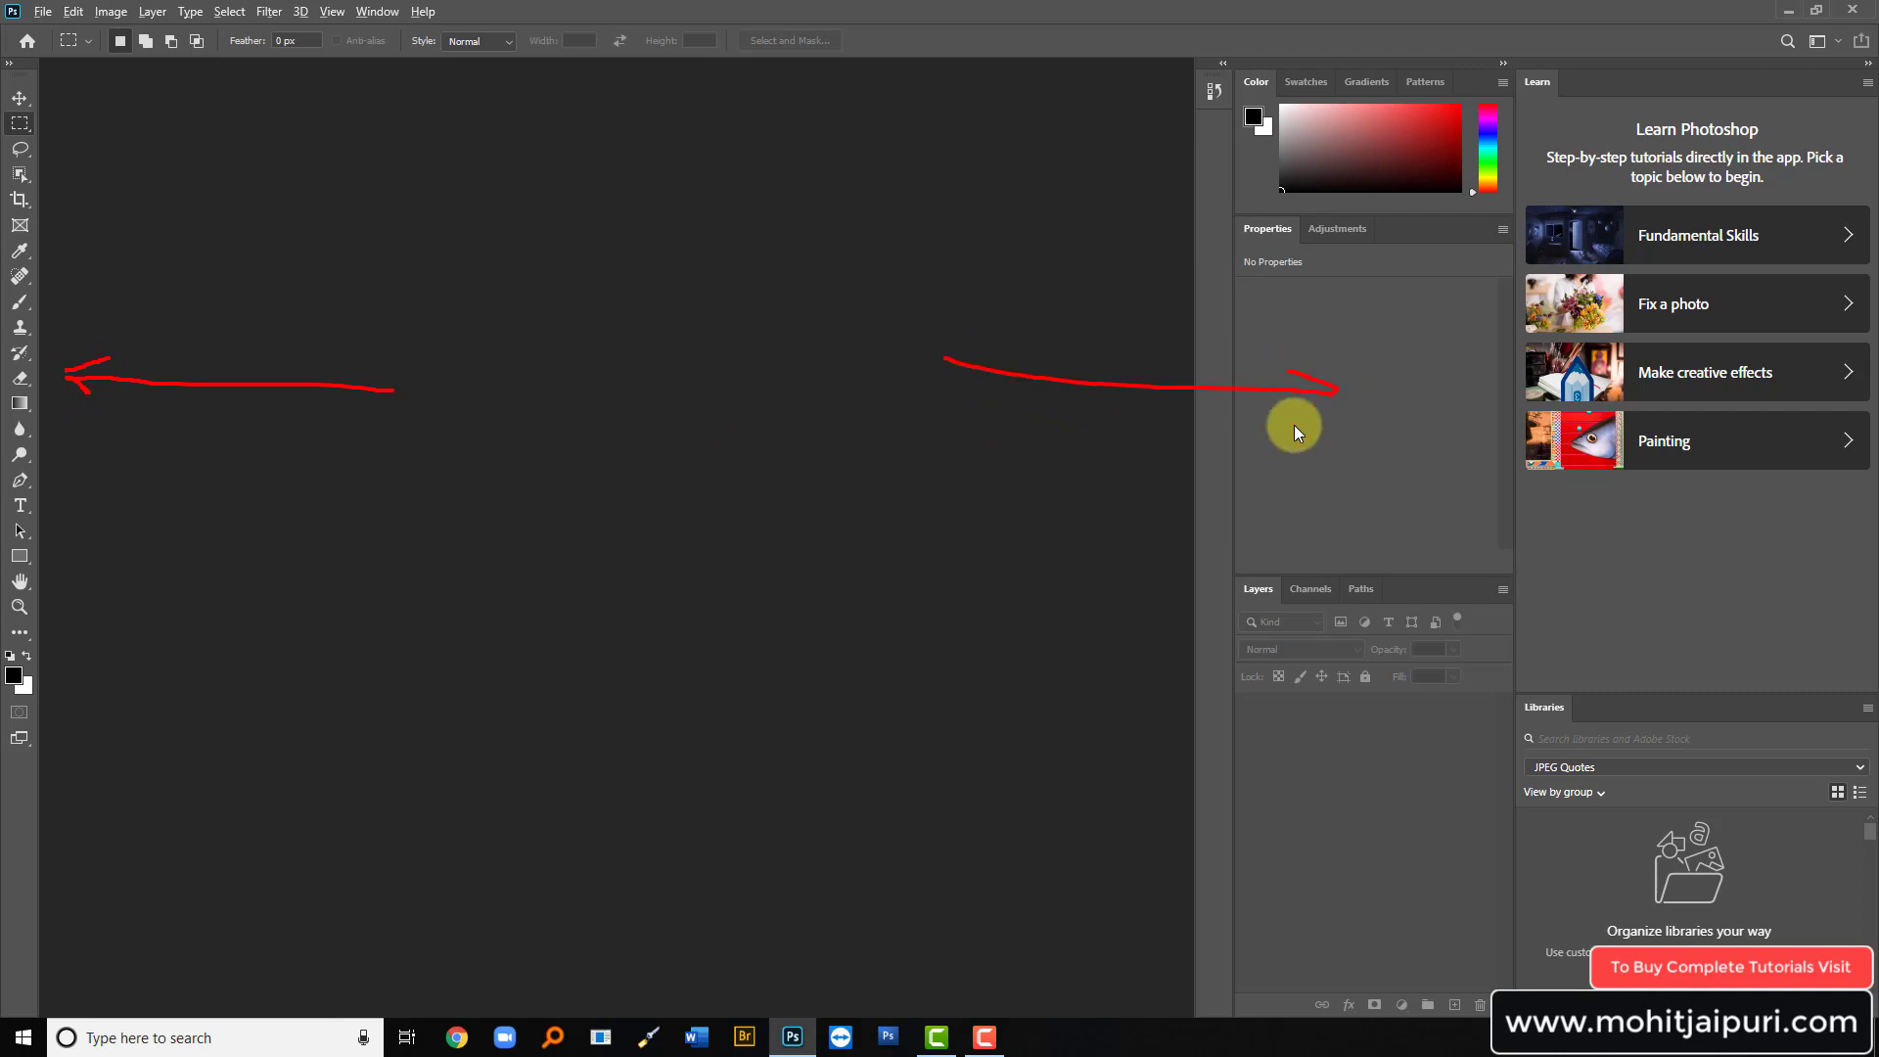
mouse_move(629, 188)
left_mouse_down()
mouse_move(852, 797)
mouse_move(540, 225)
left_mouse_up()
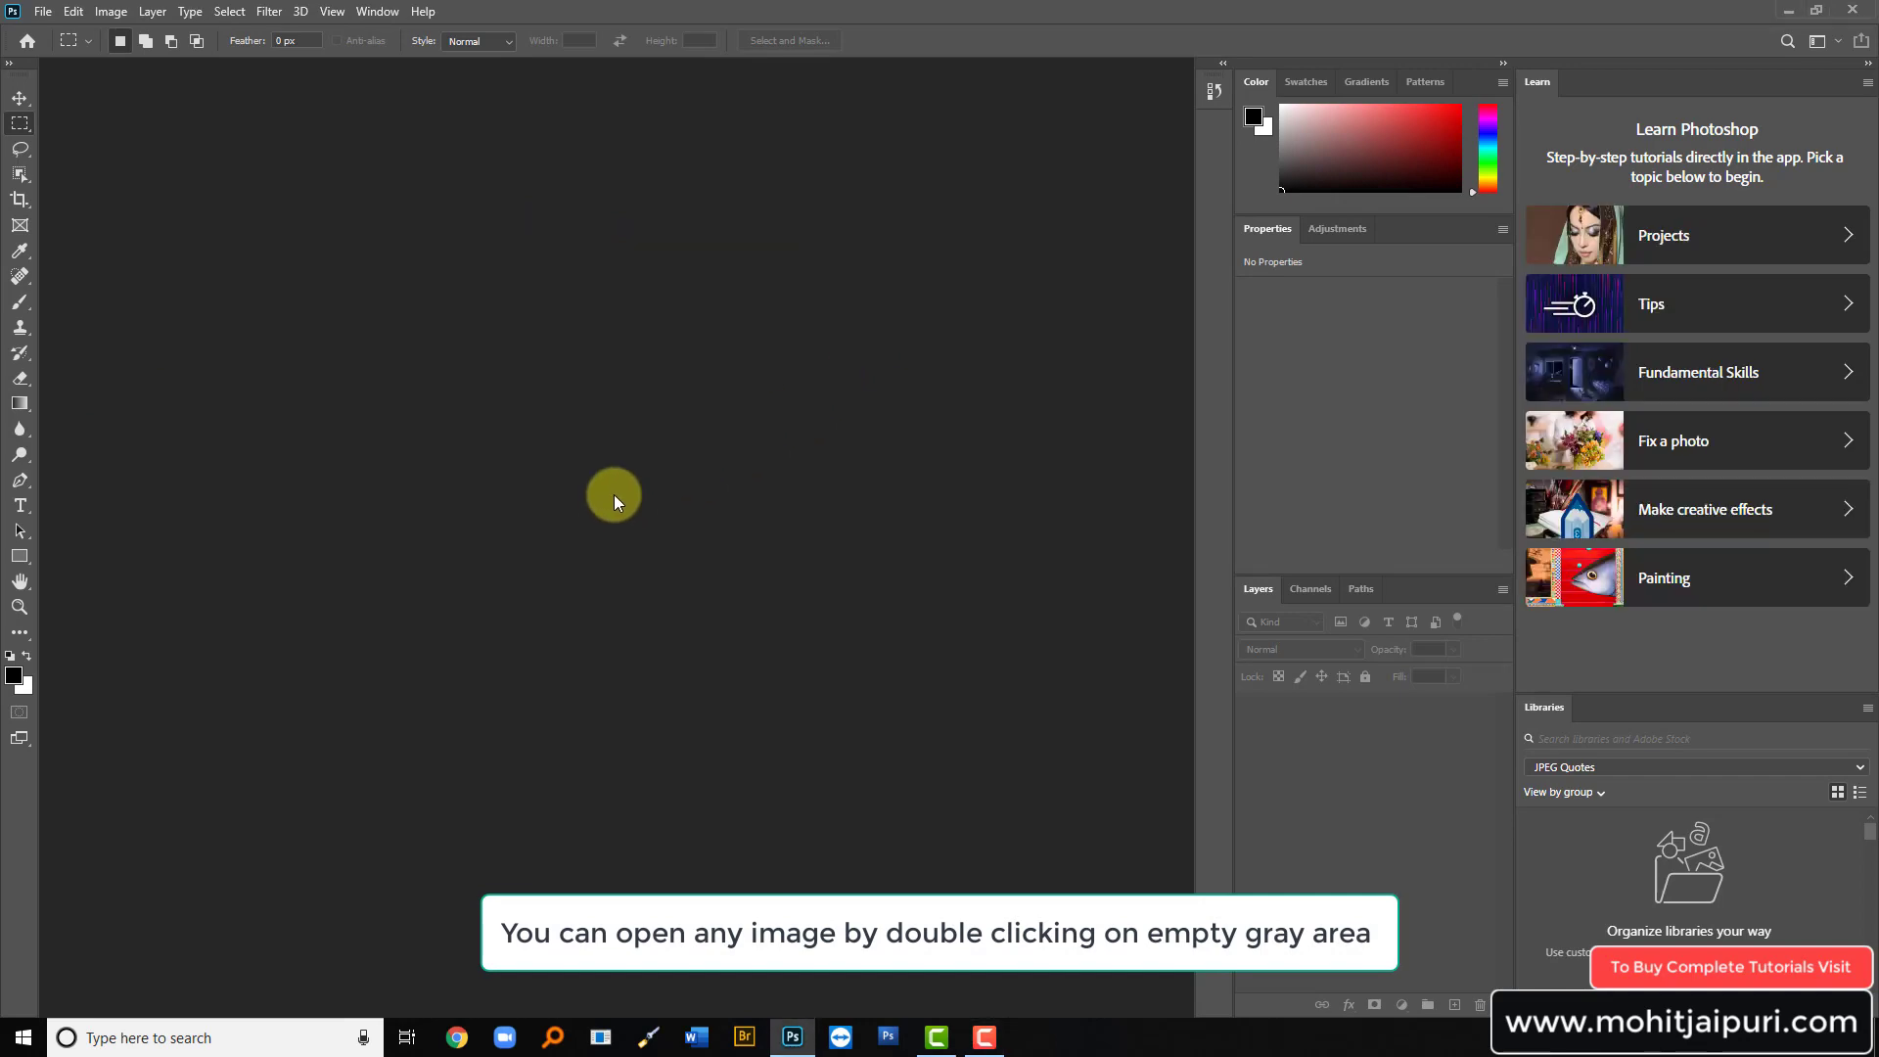
Step: Open ADI_7861.jpg by double-clicking the empty grey workspace
double_click(634, 498)
key("Escape")
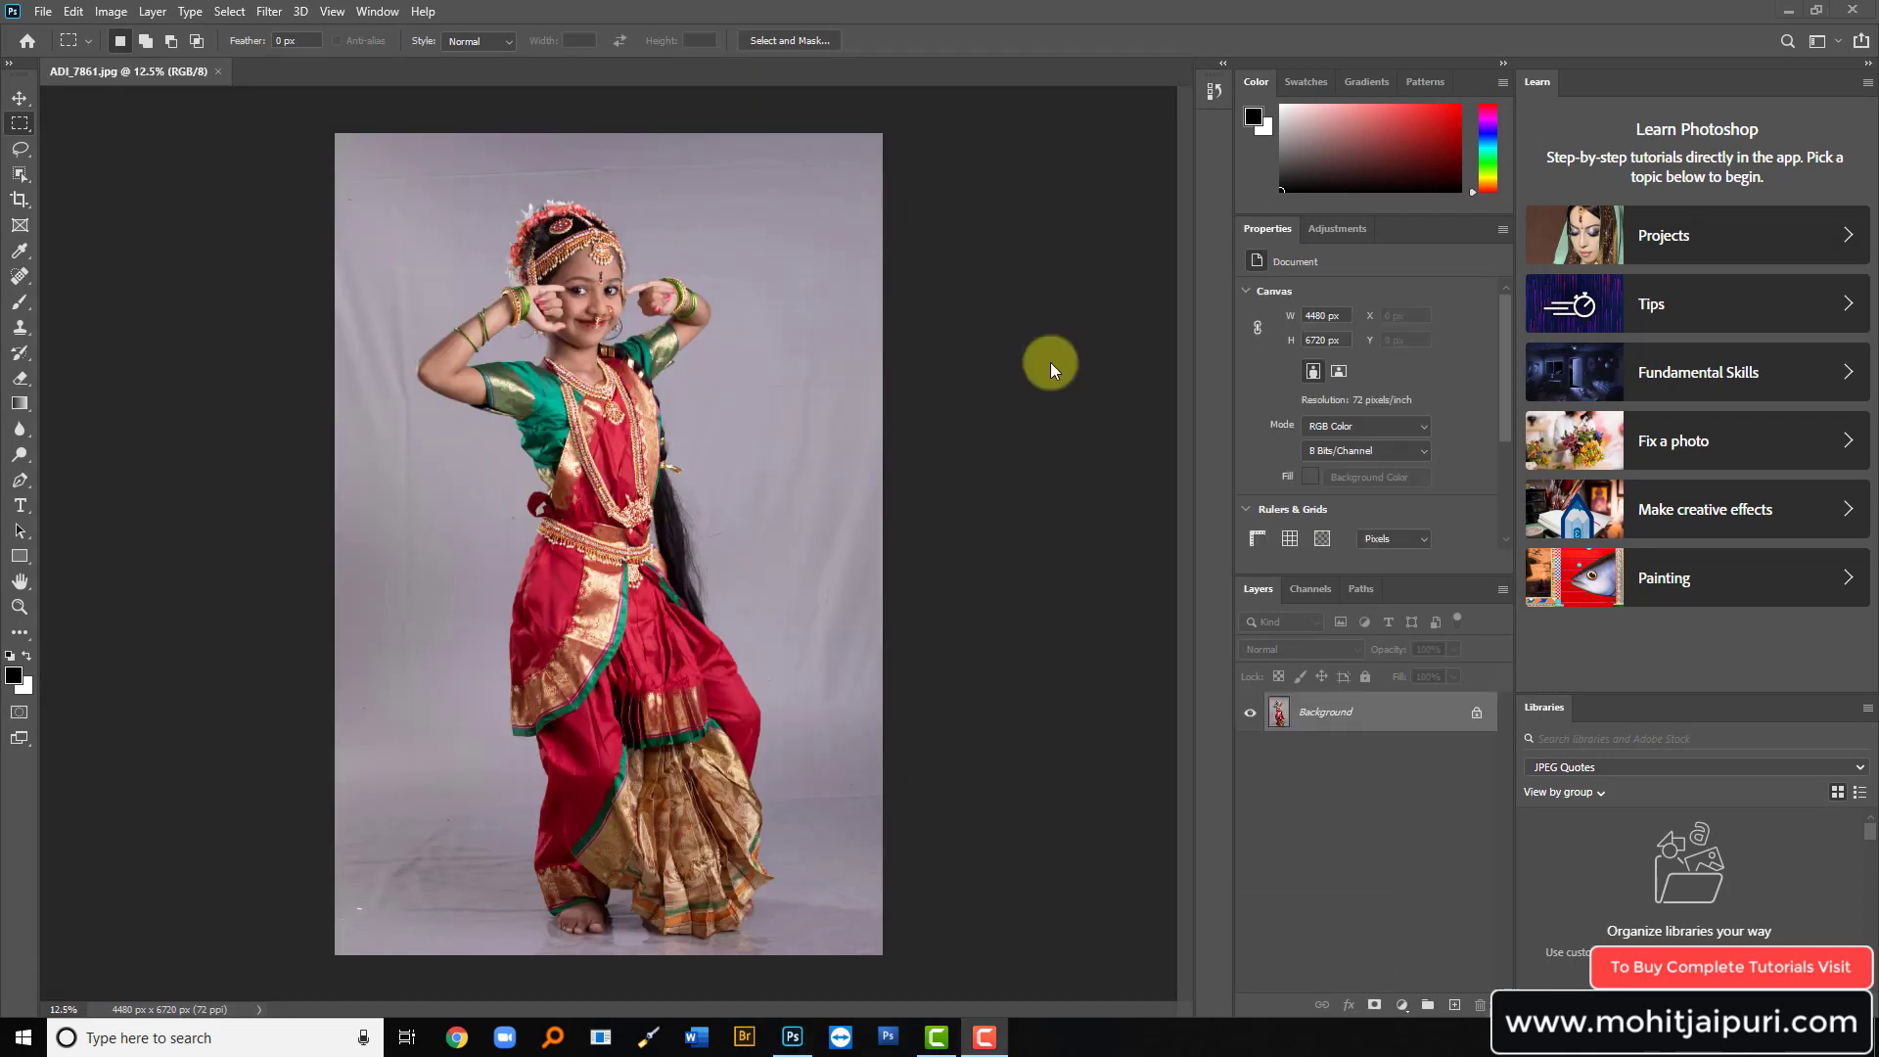
left_click_drag(996, 243, 1000, 241)
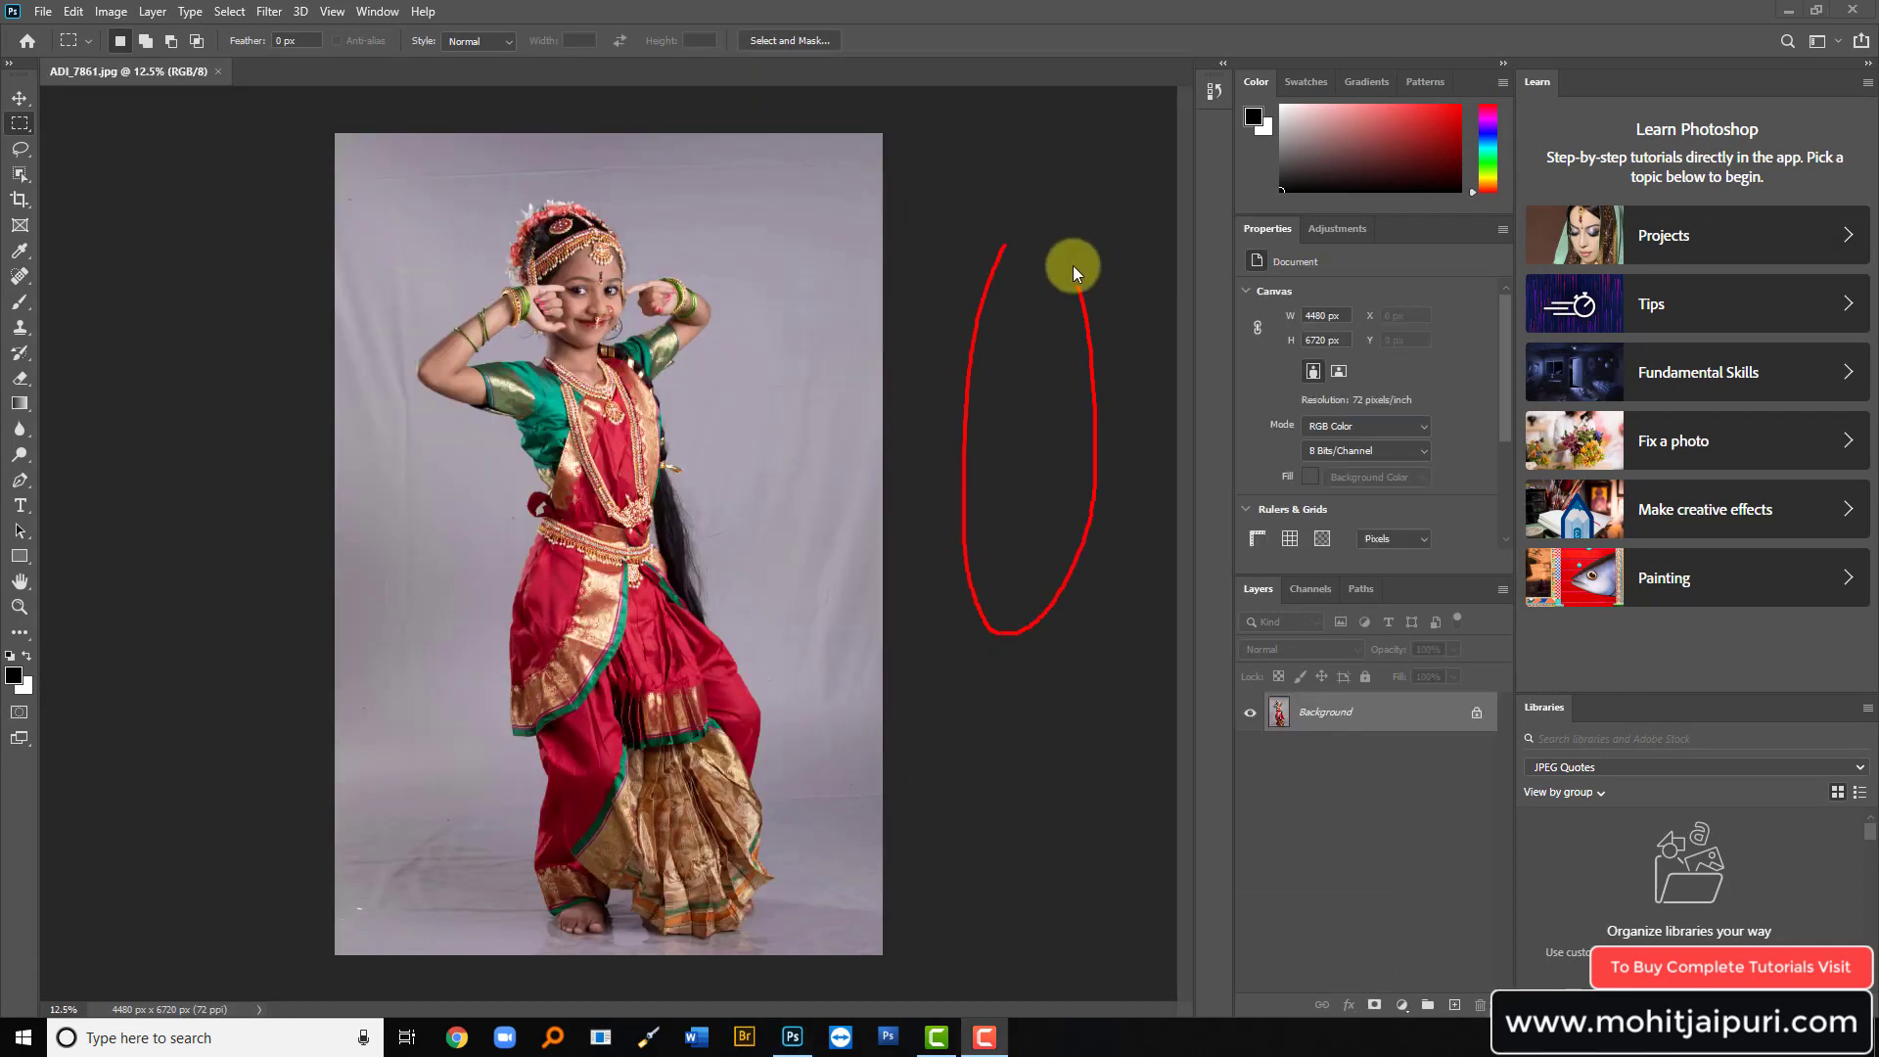
left_click_drag(174, 299, 169, 281)
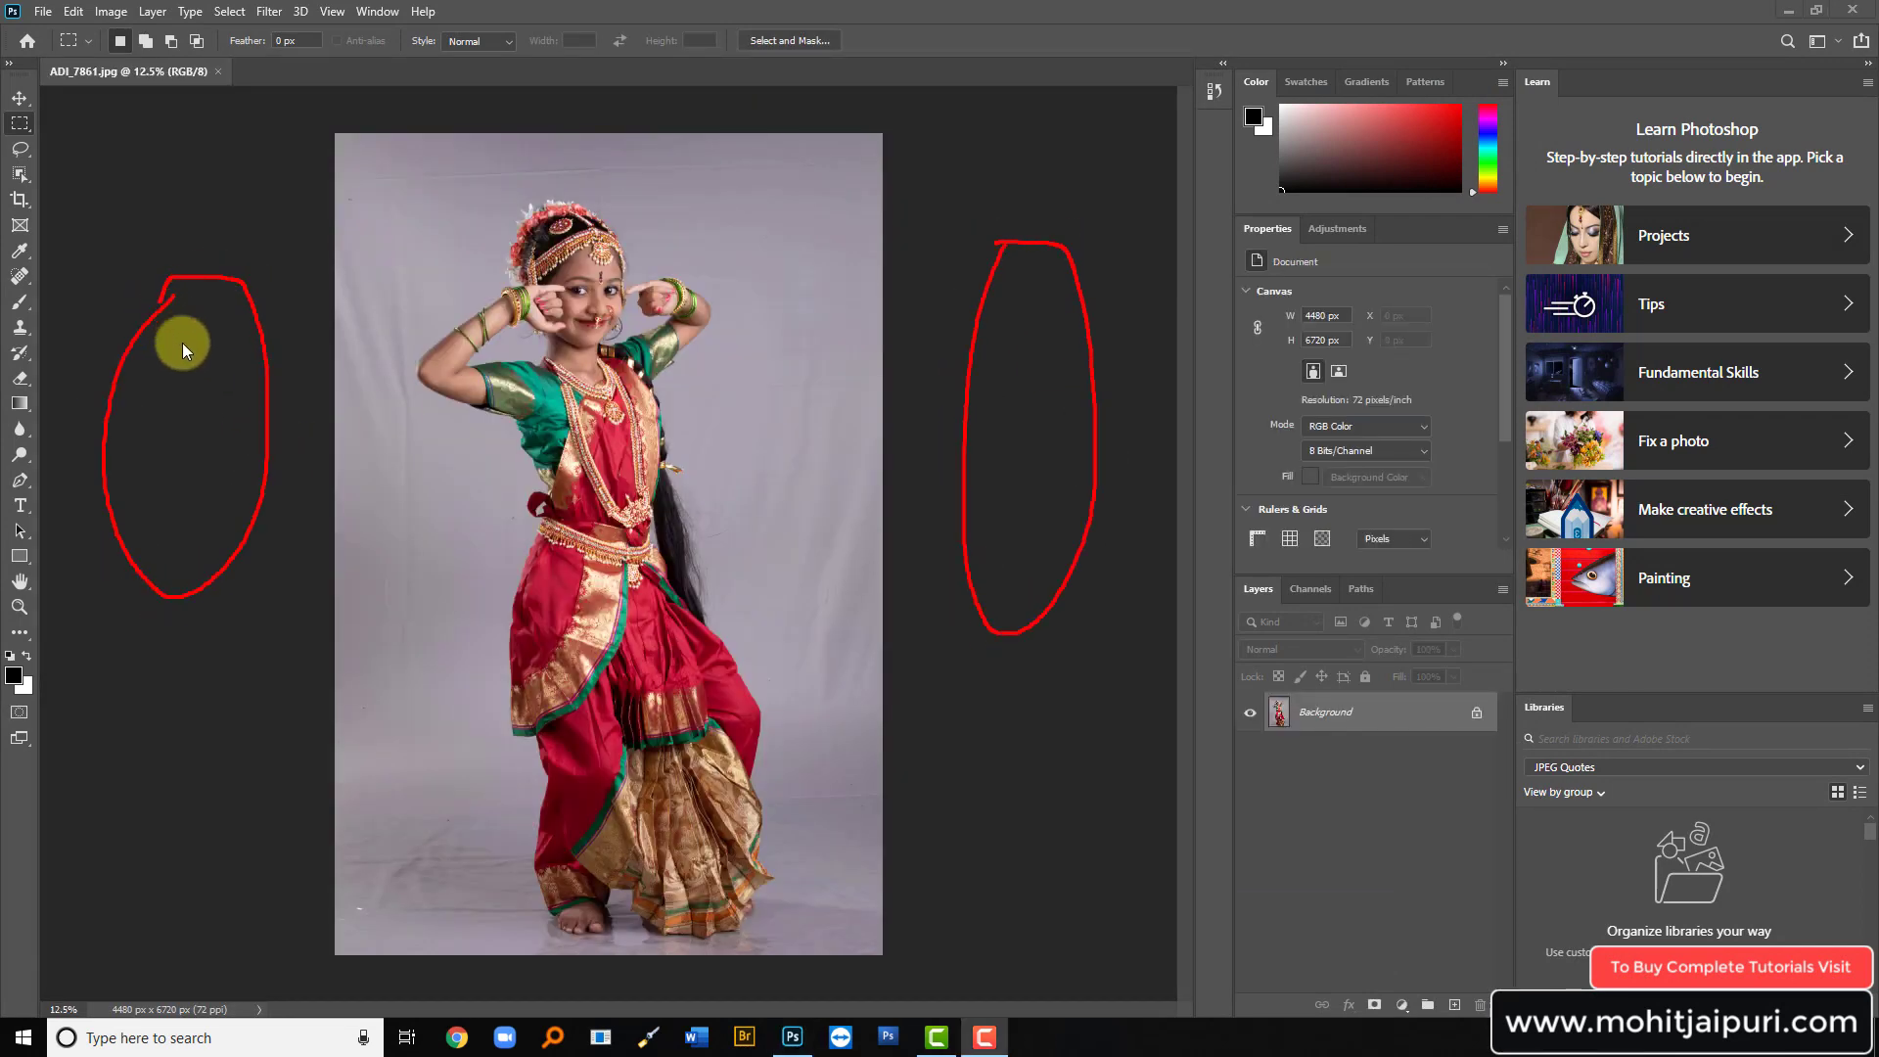
key("Escape")
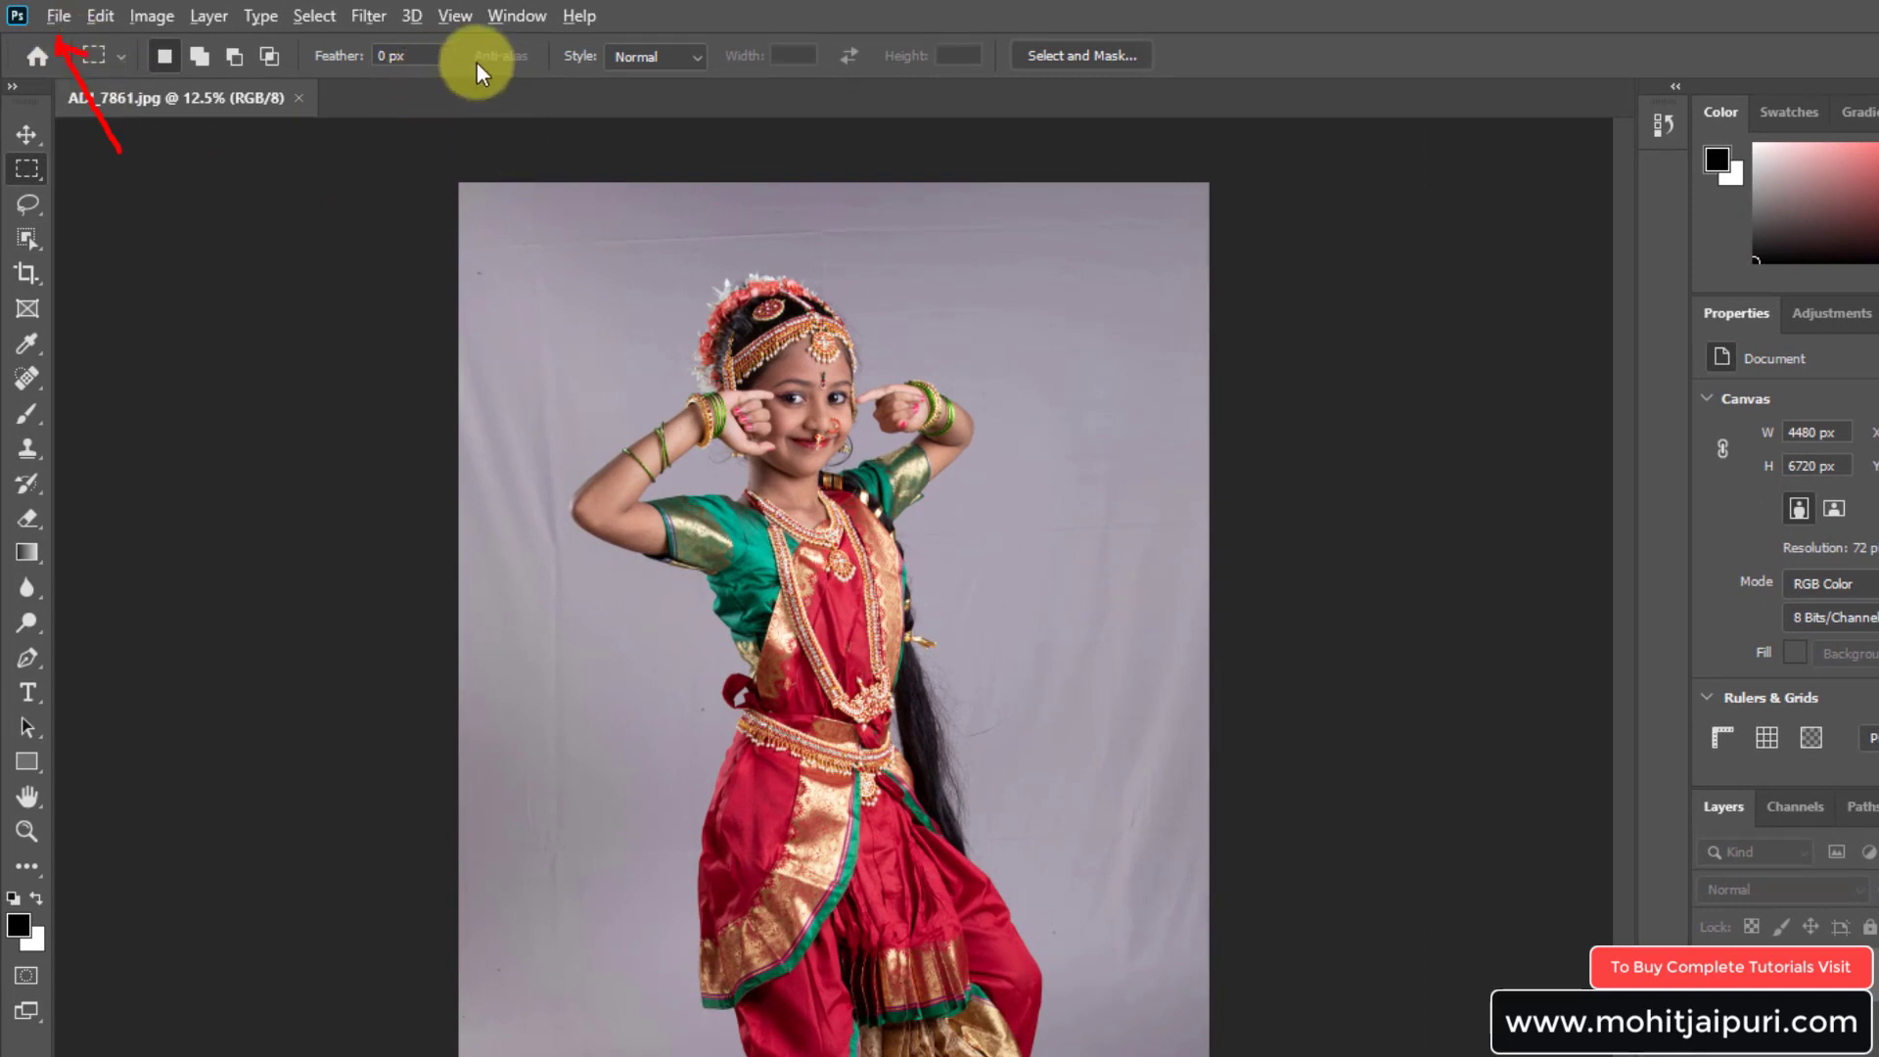
Step: Look through the document tab and canvas-surround colour menus without changing anything
mouse_move(432, 143)
left_mouse_down()
mouse_move(1008, 167)
mouse_move(1587, 138)
left_mouse_up()
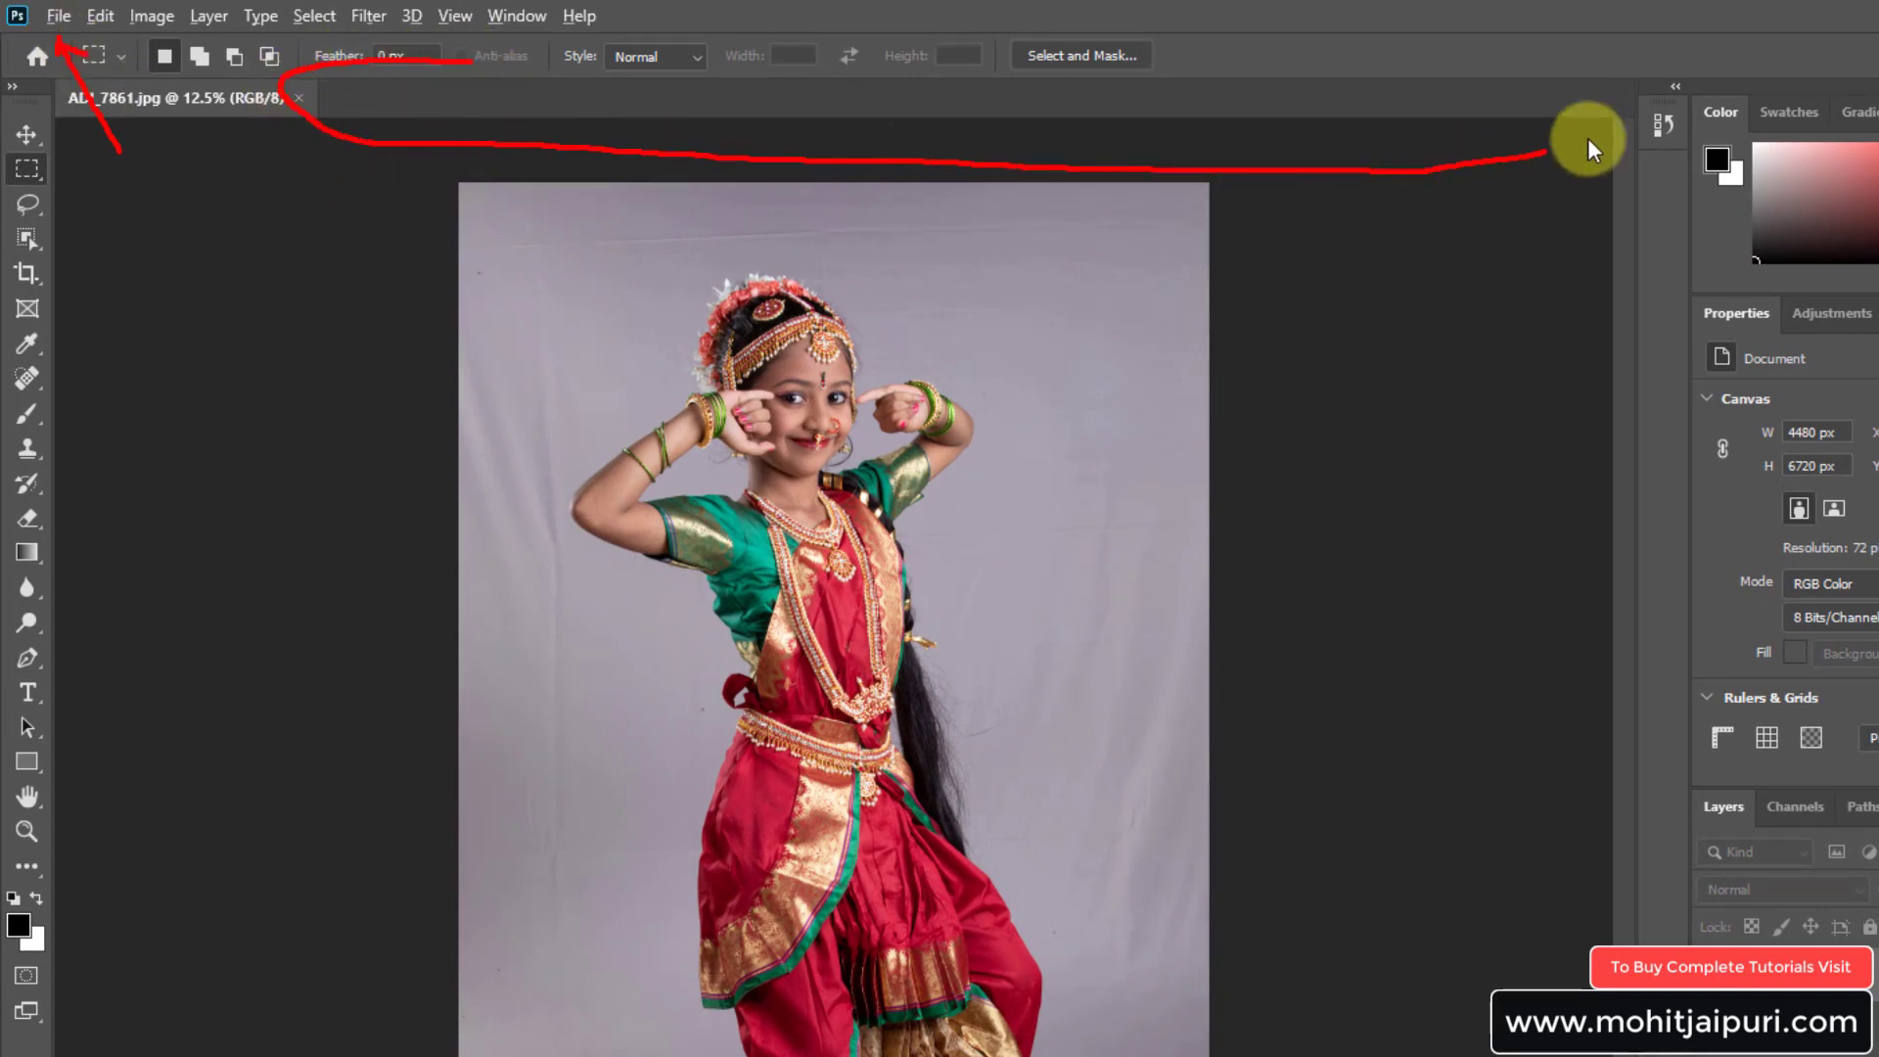
left_click_drag(906, 23, 290, 59)
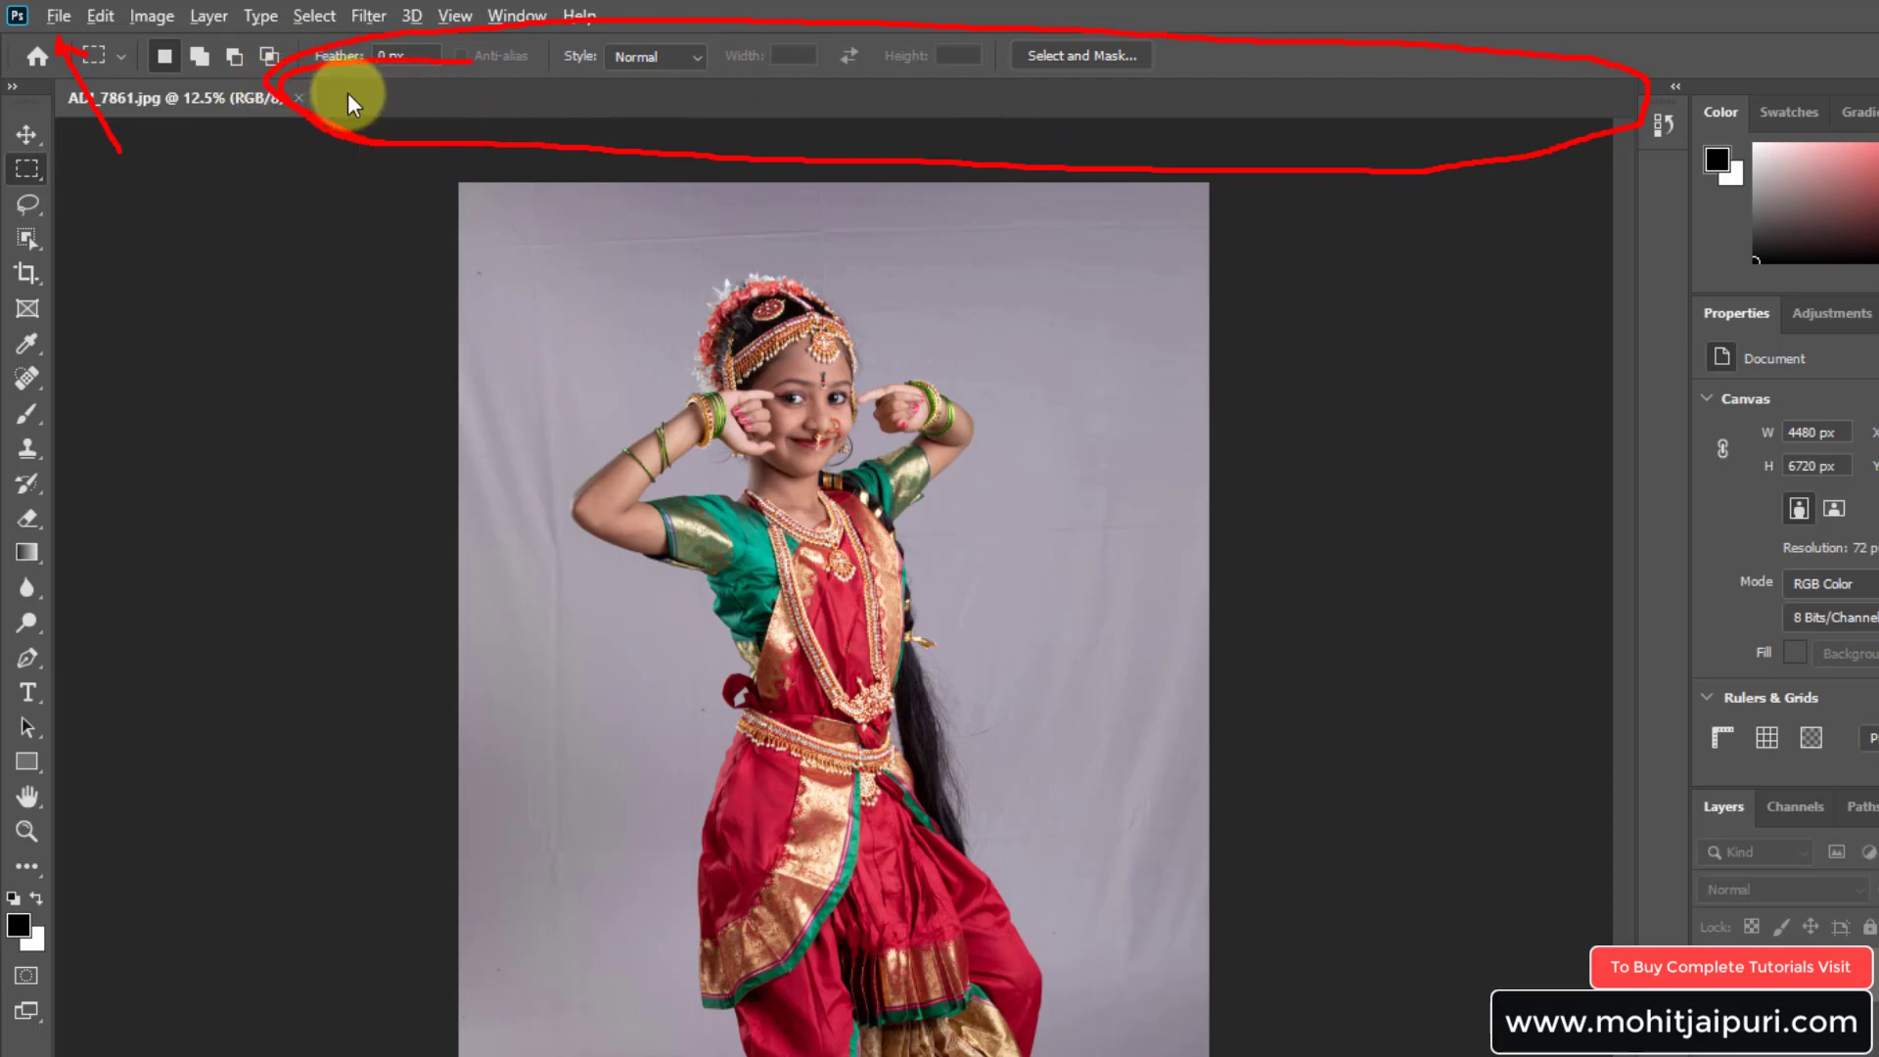
left_click_drag(349, 92, 1460, 92)
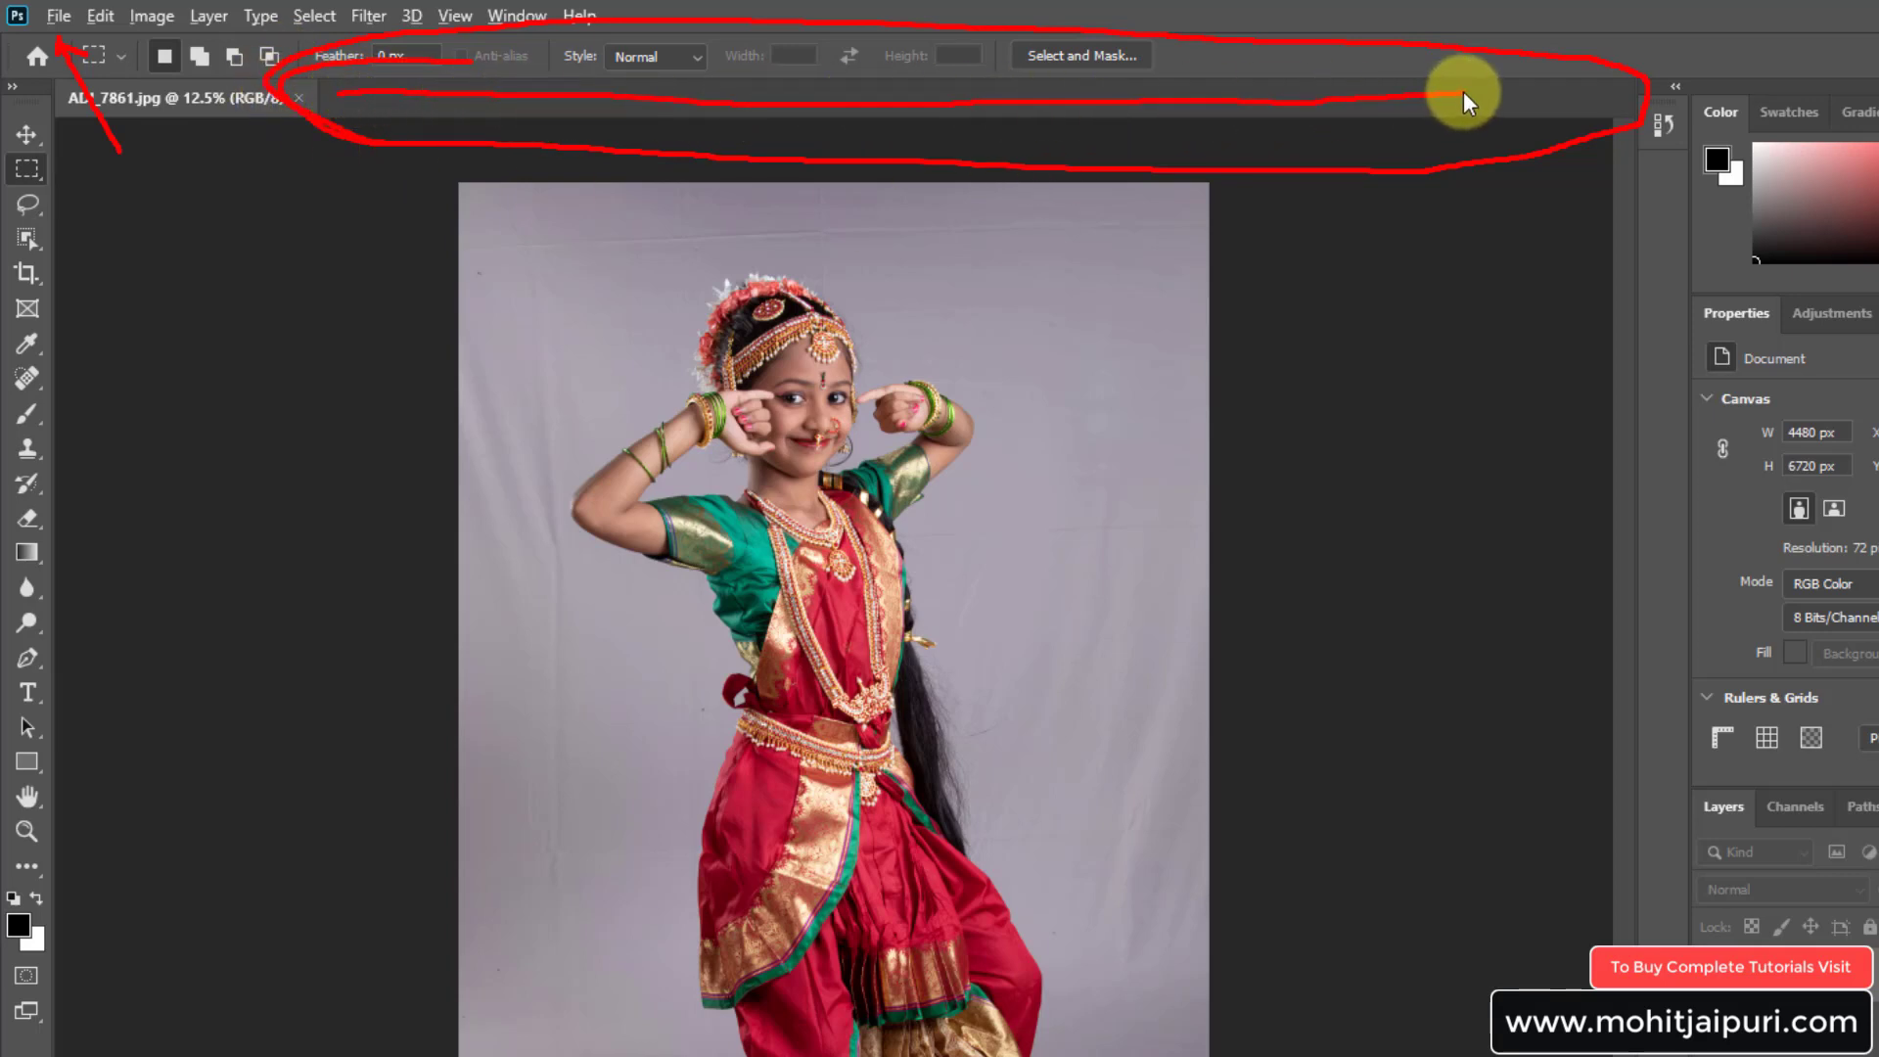
right_click(1327, 98)
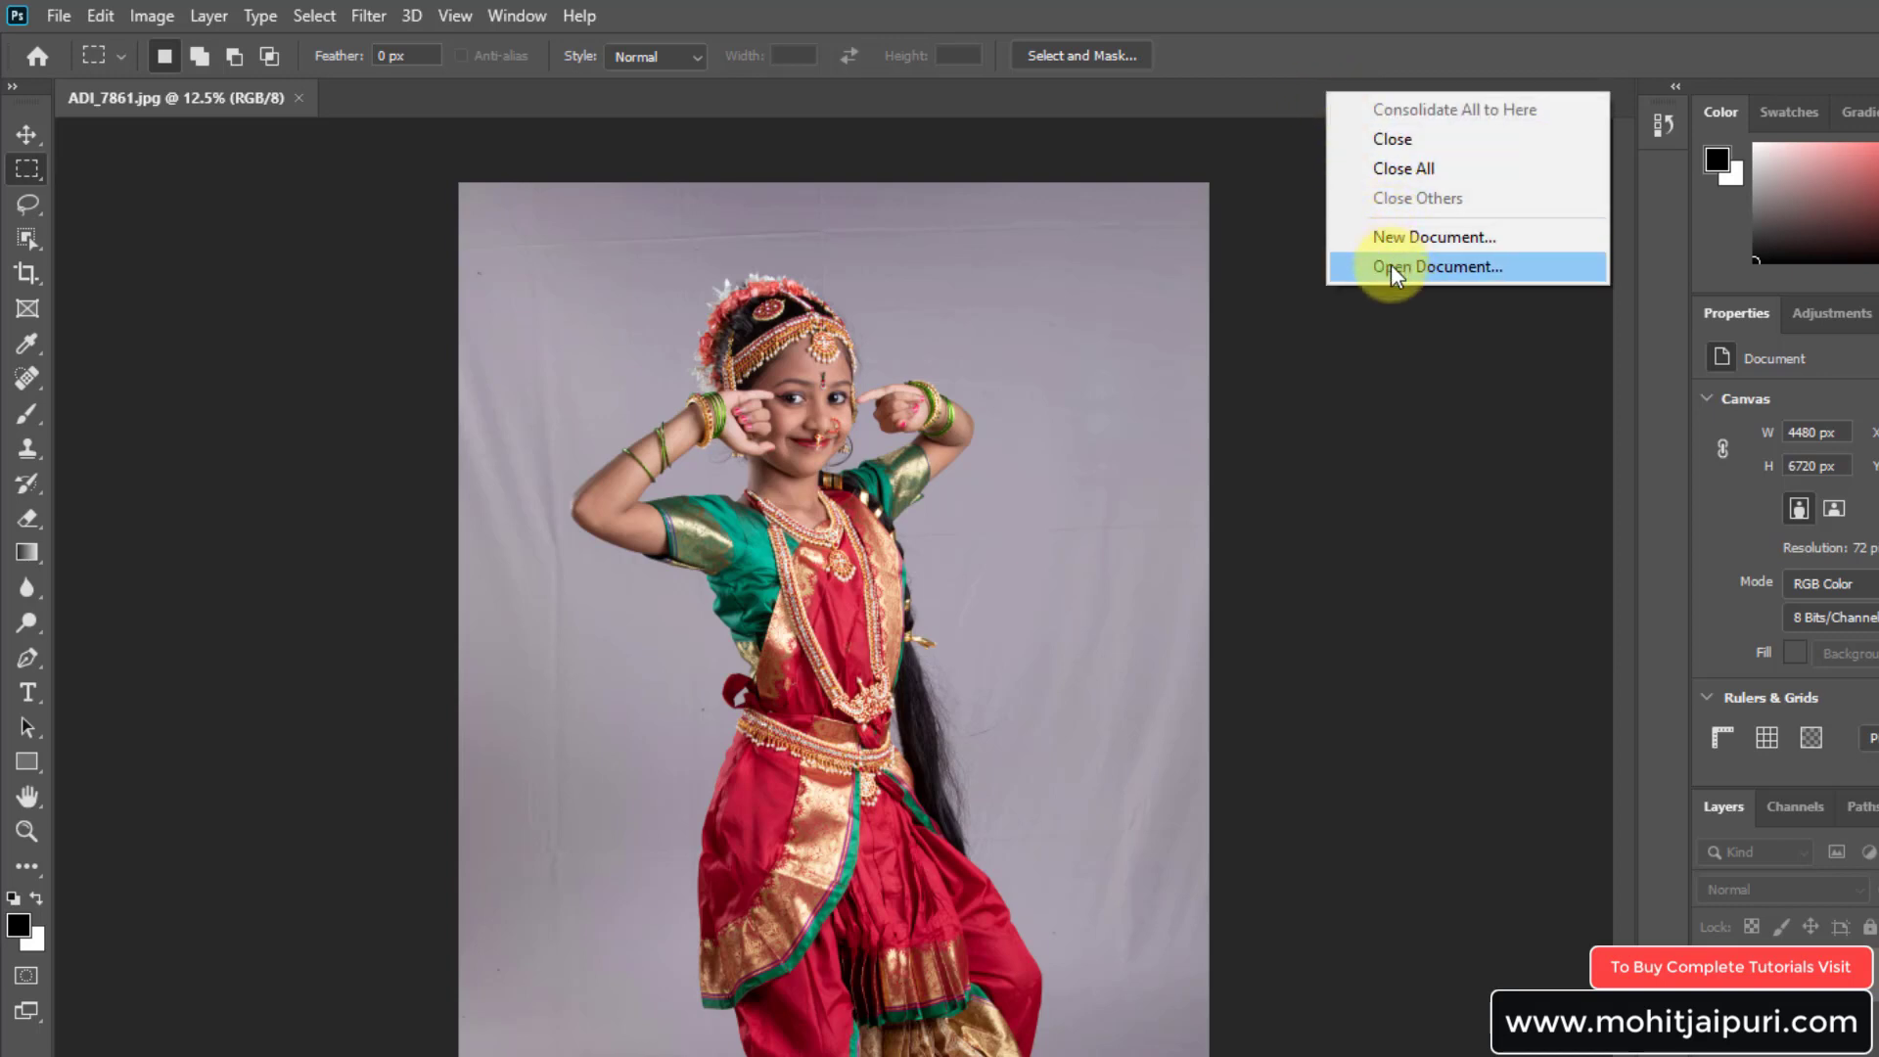
left_click(1368, 532)
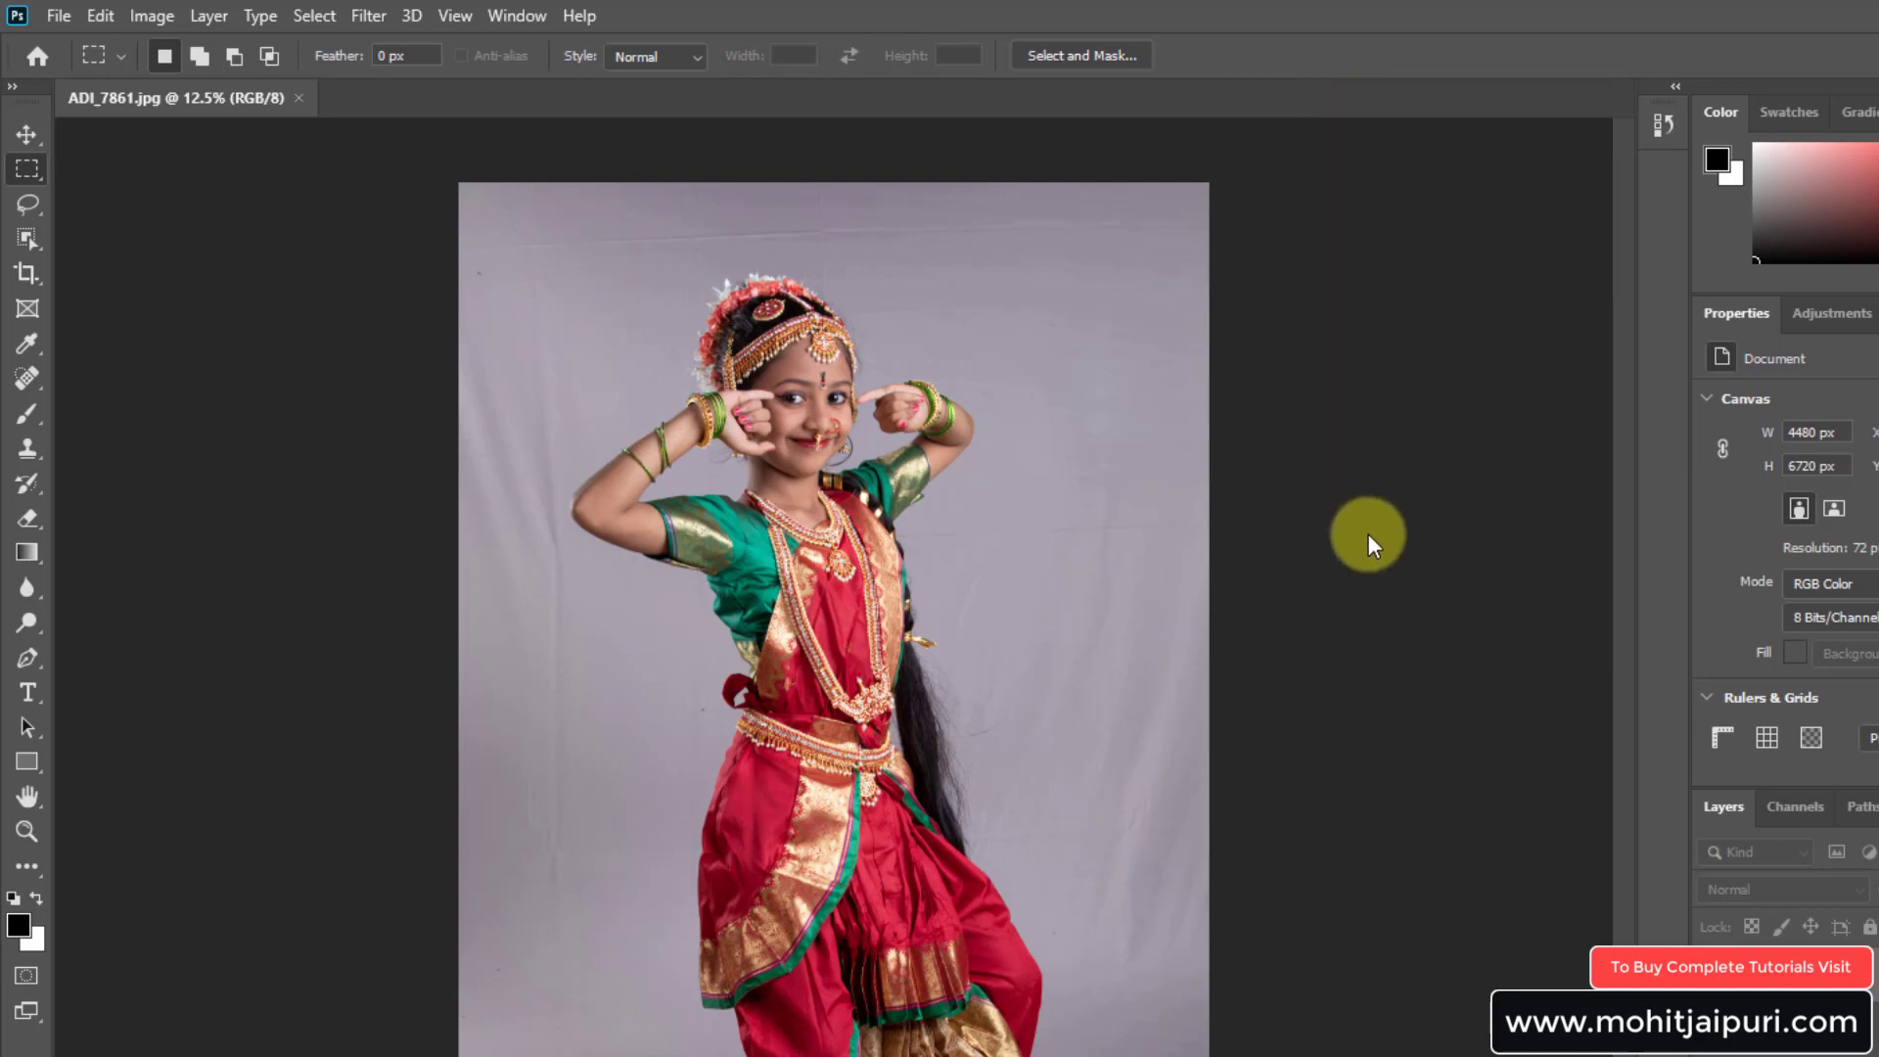
right_click(1339, 483)
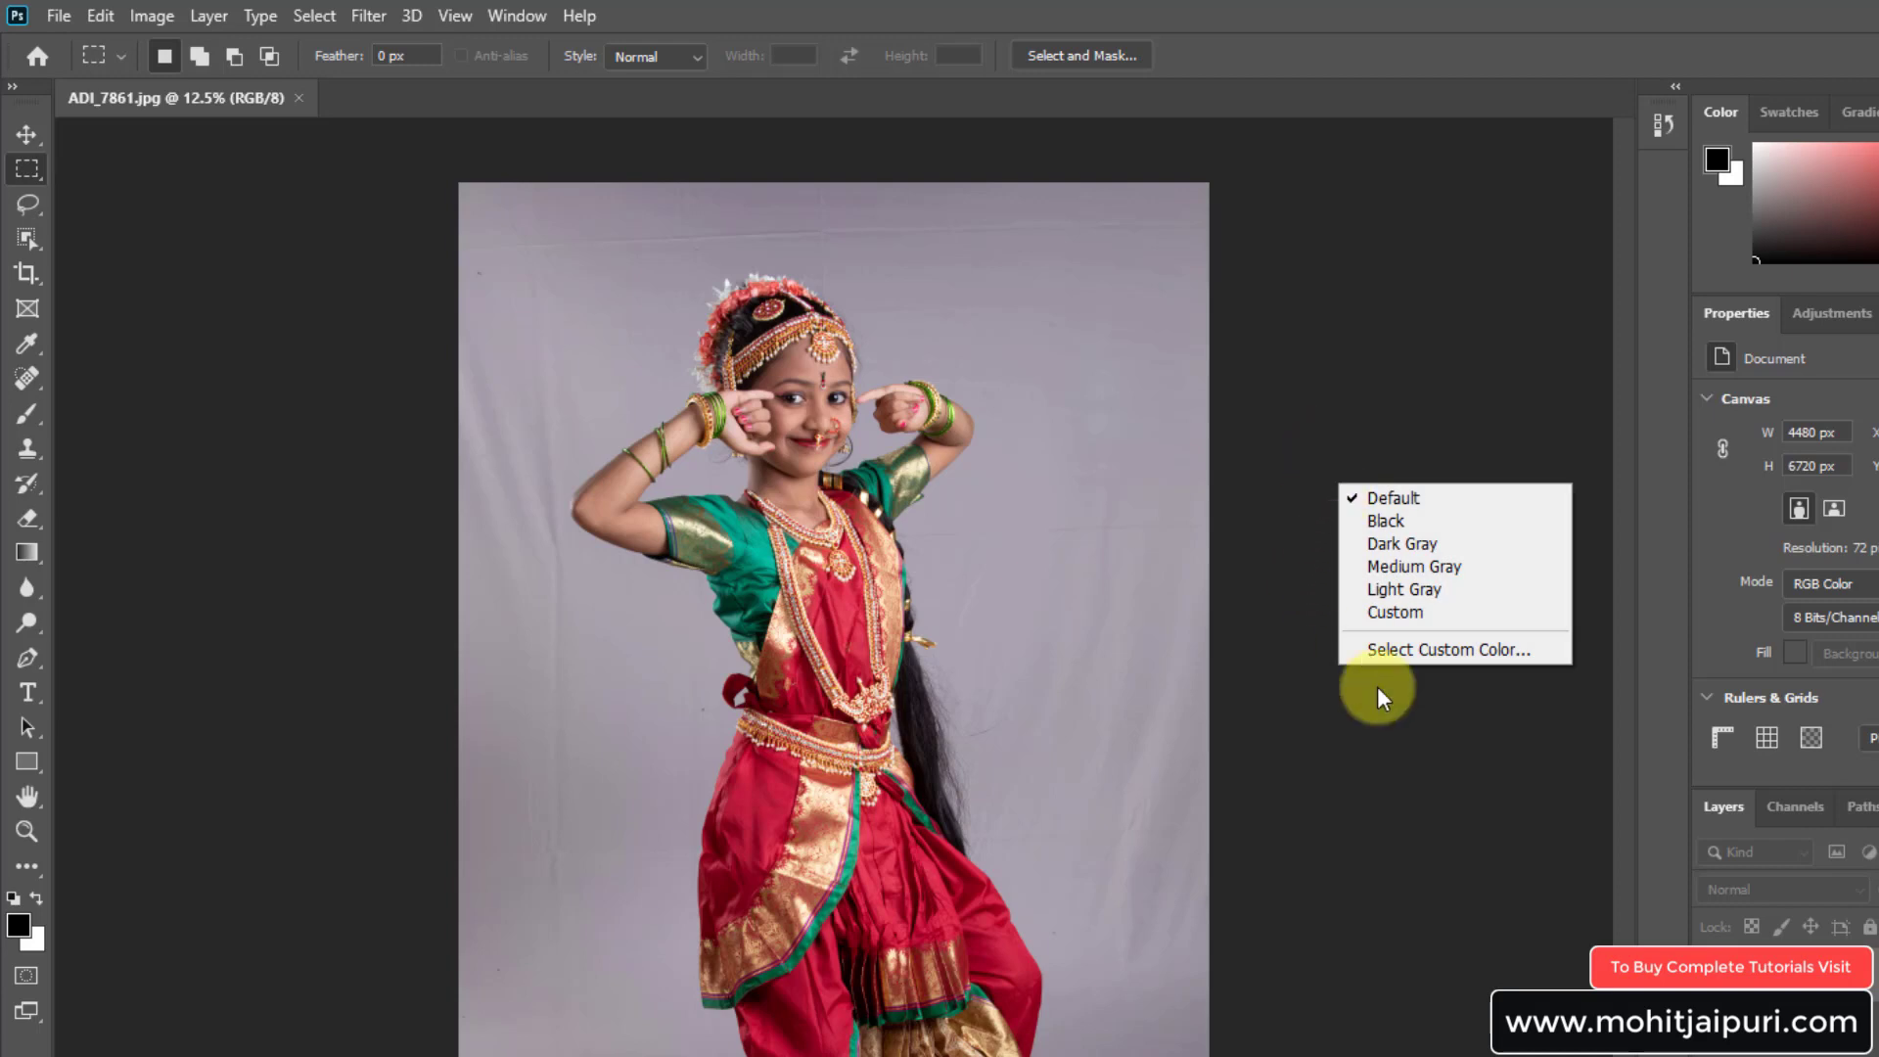
left_click(1302, 100)
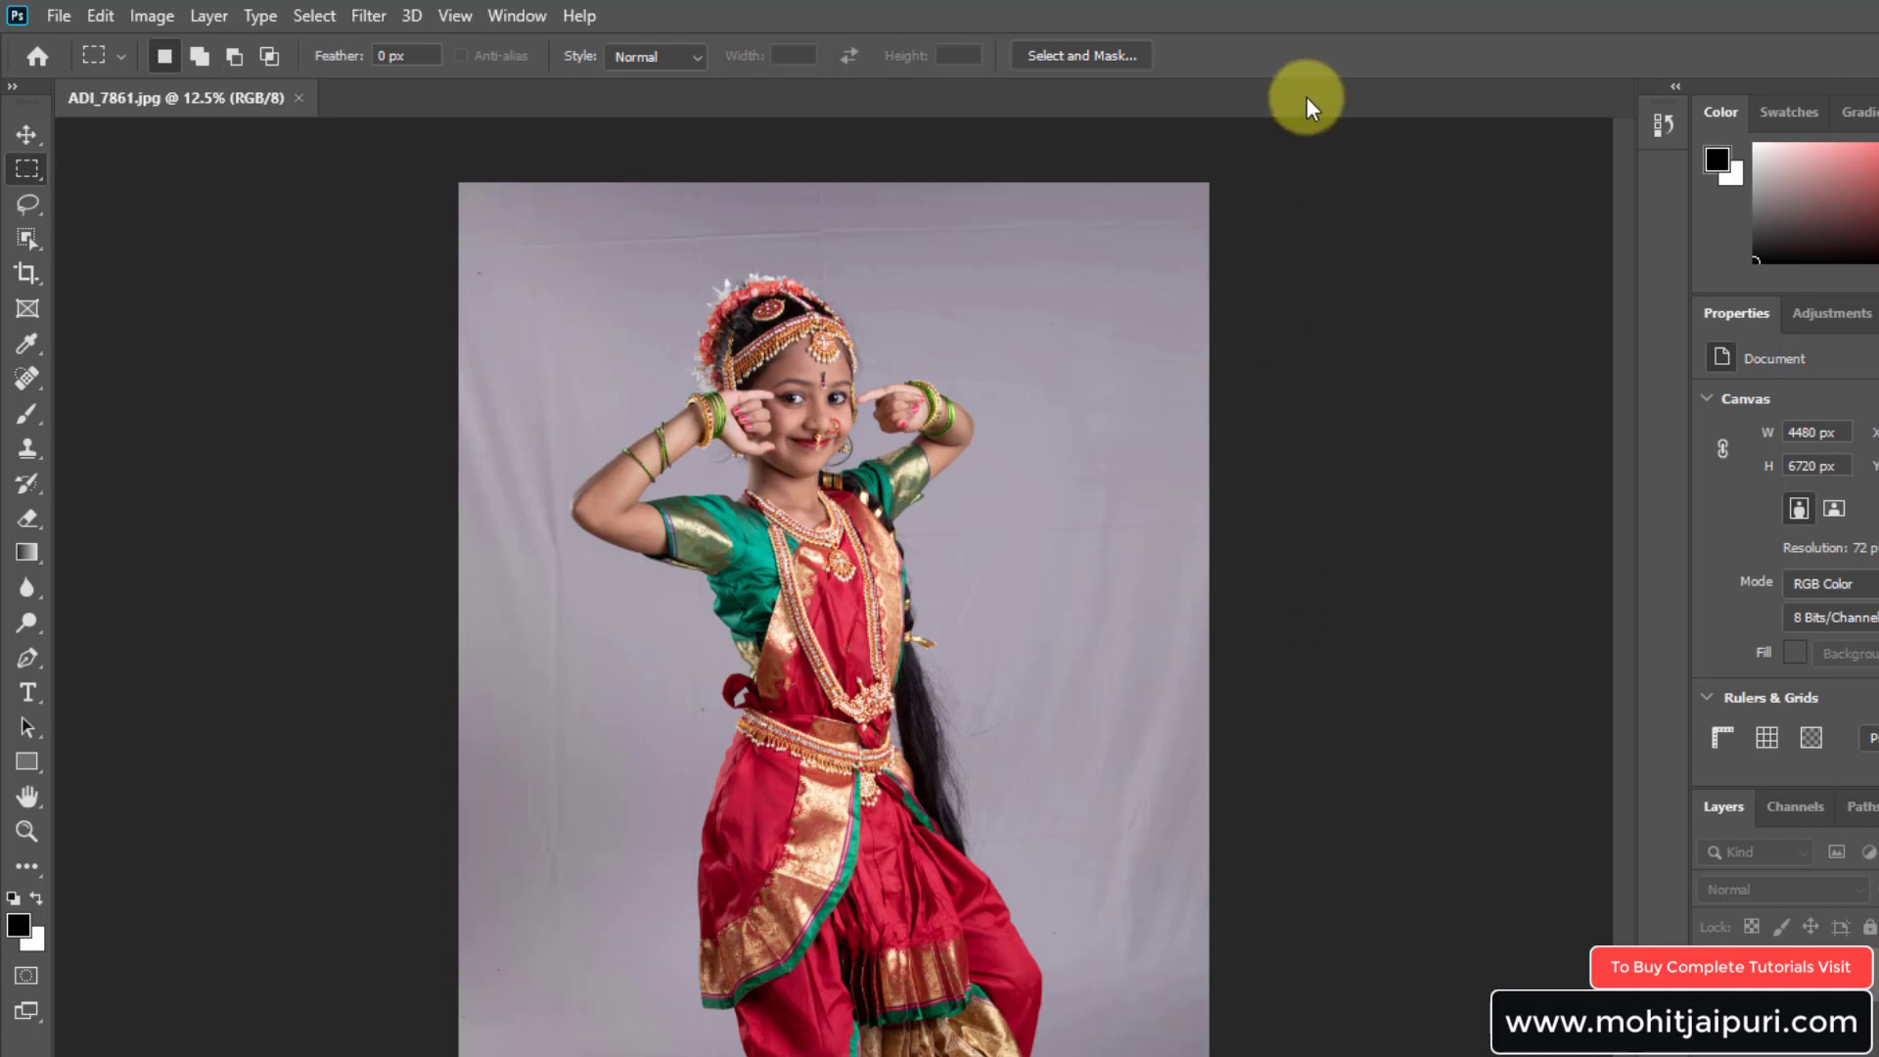
Step: Open ADI_7868.jpg using Open Document from the tab bar menu
right_click(1208, 89)
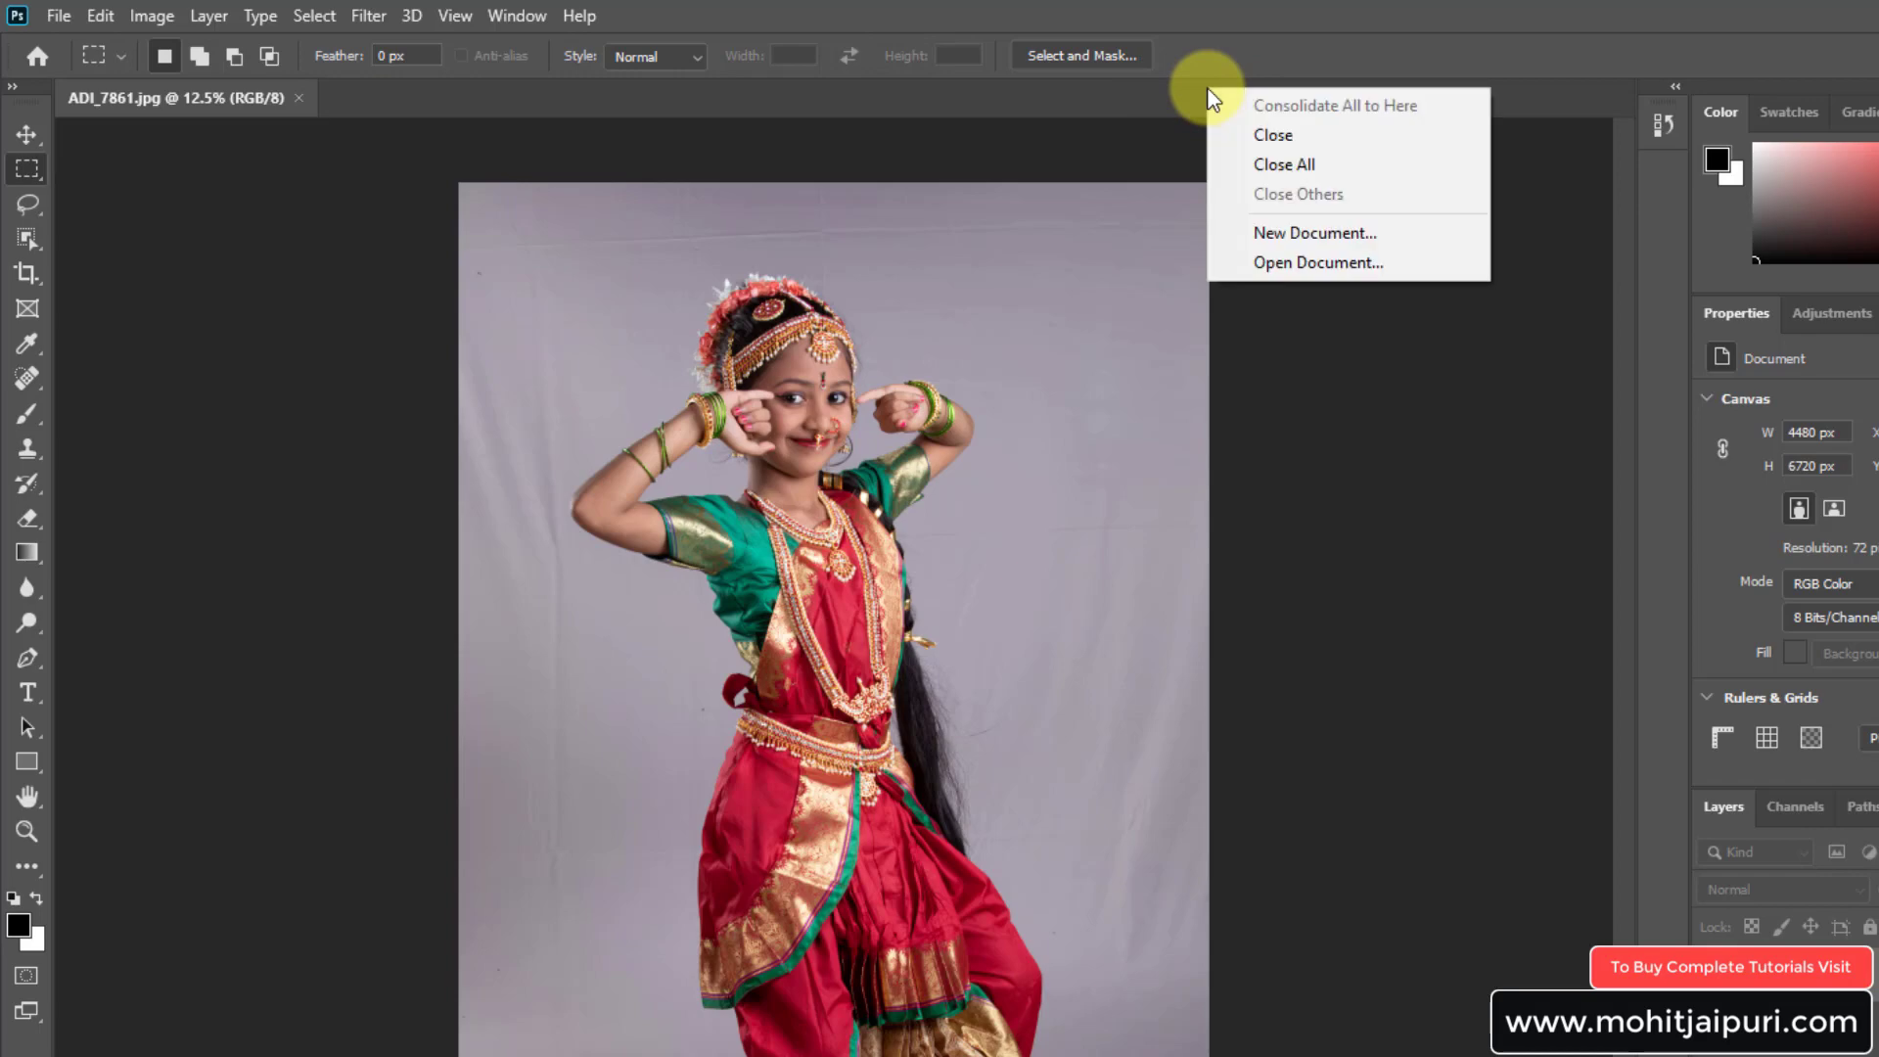
left_click(1276, 262)
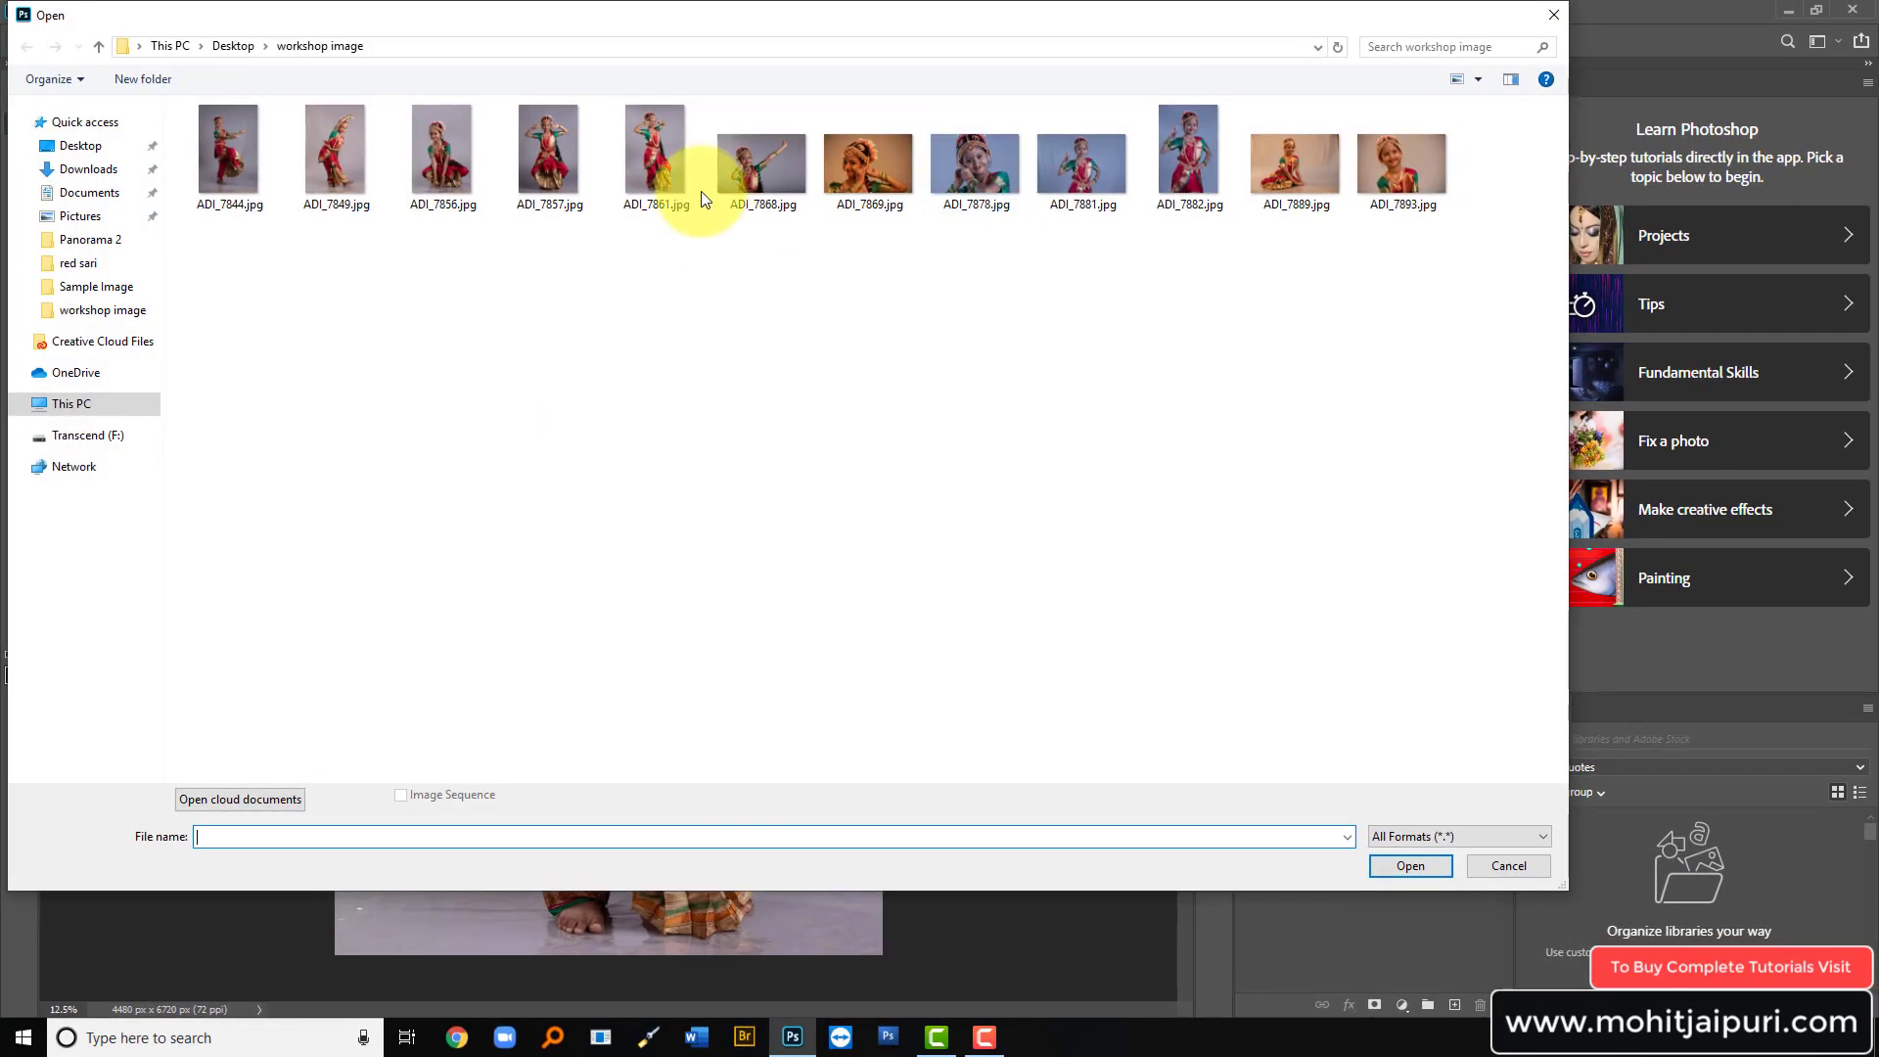
left_click(738, 167)
double_click(740, 165)
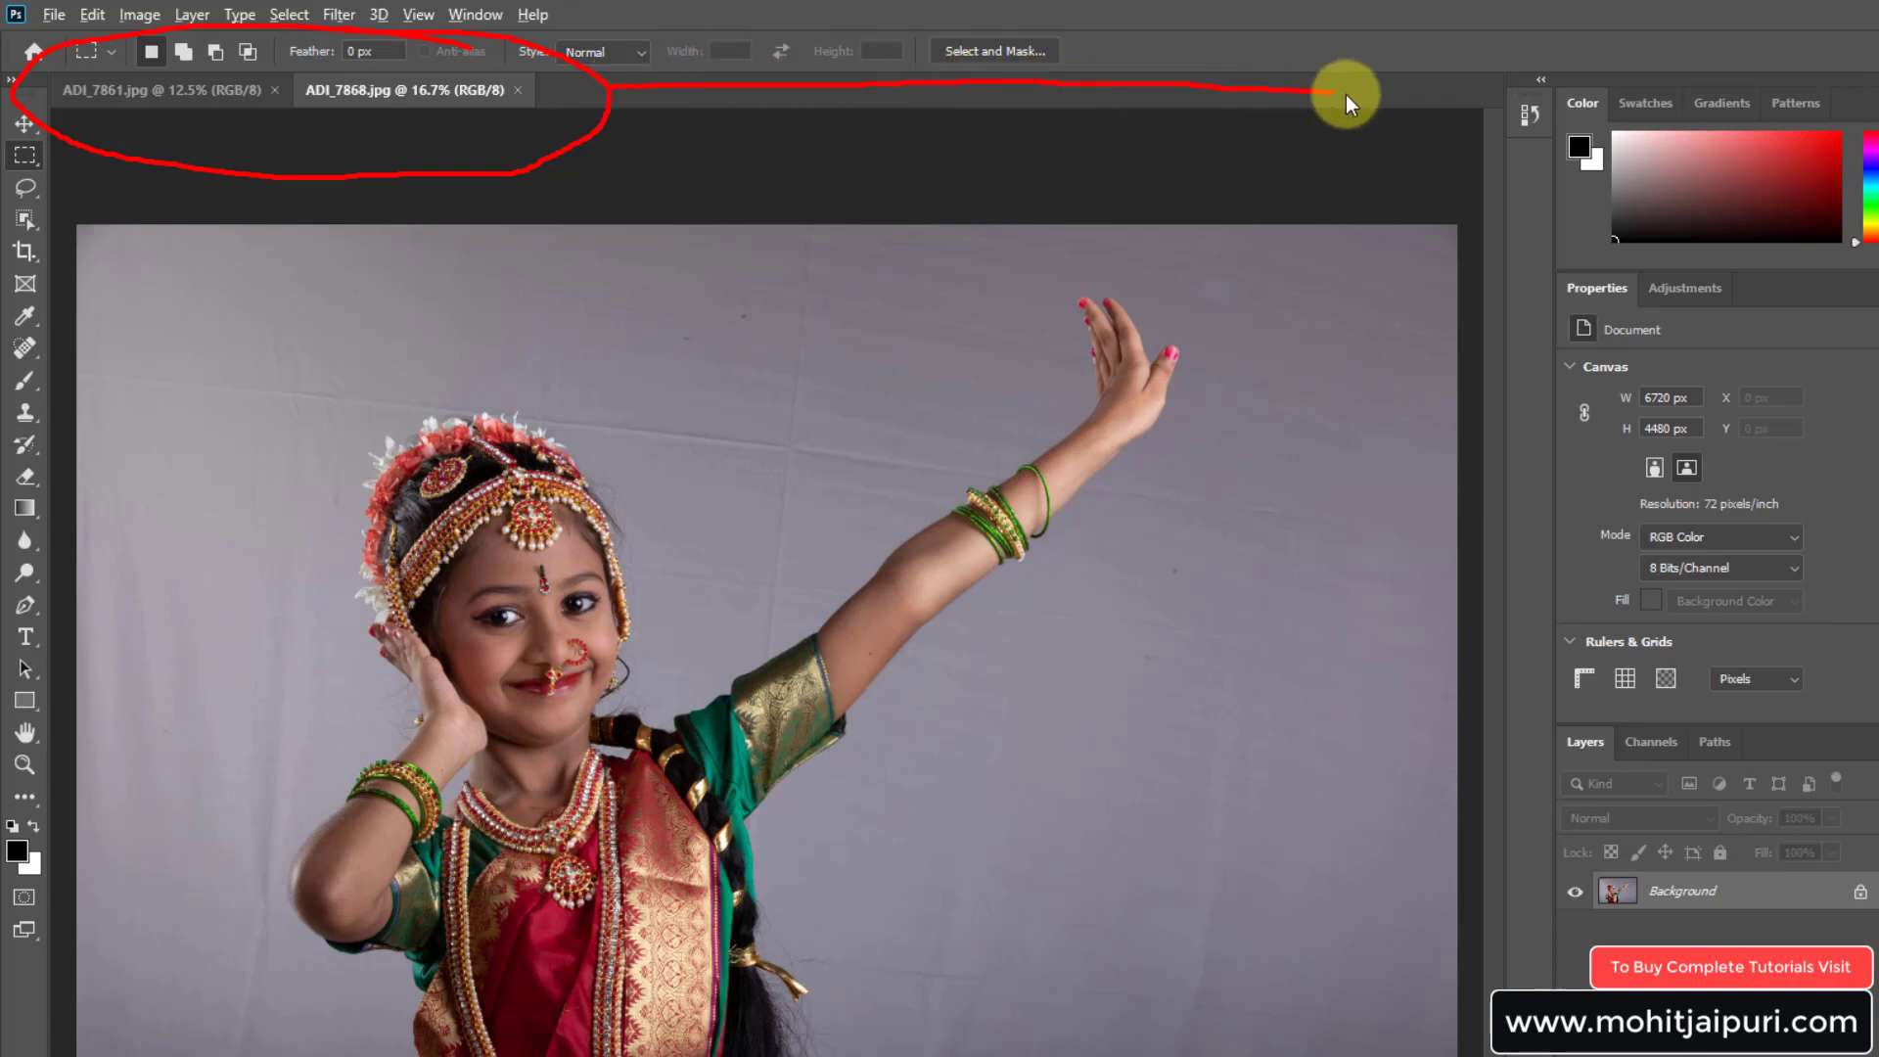
Step: Open ADI_7878.jpg from the tab bar's Open Document command as a third tab
right_click(1061, 84)
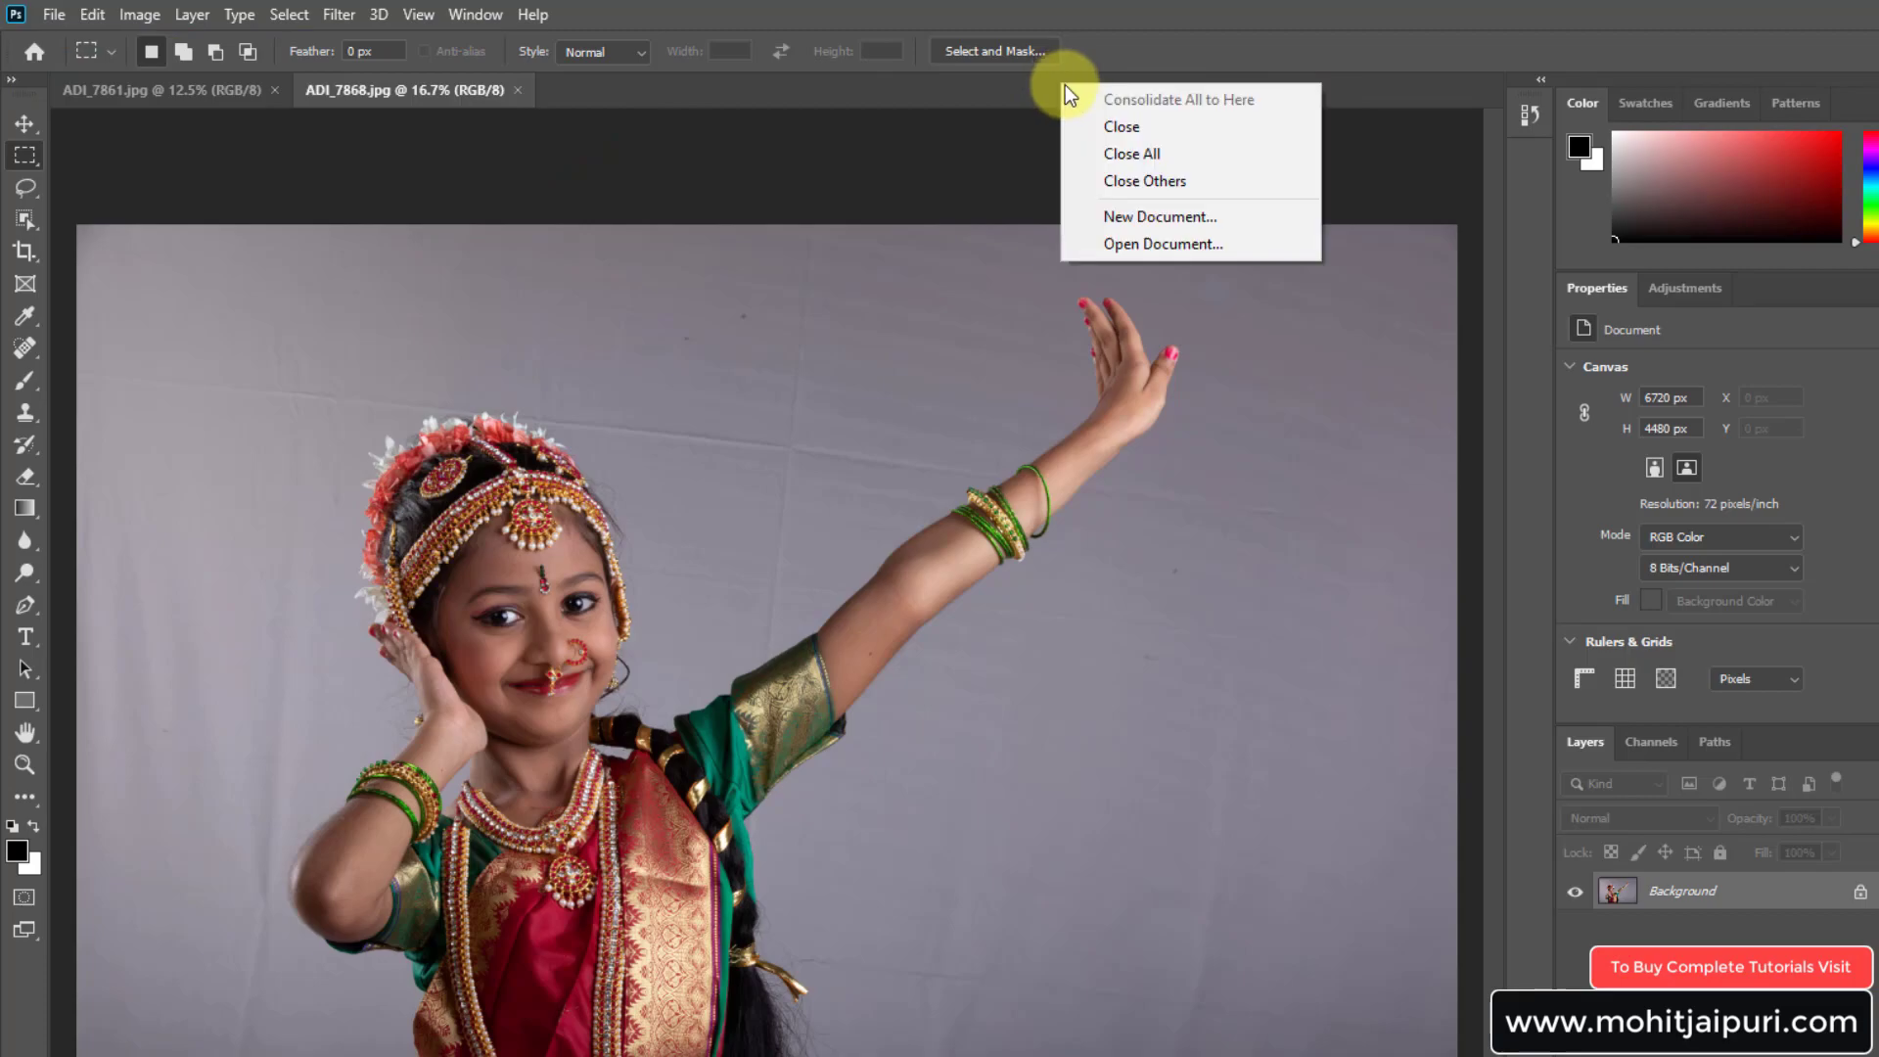
left_click(1126, 245)
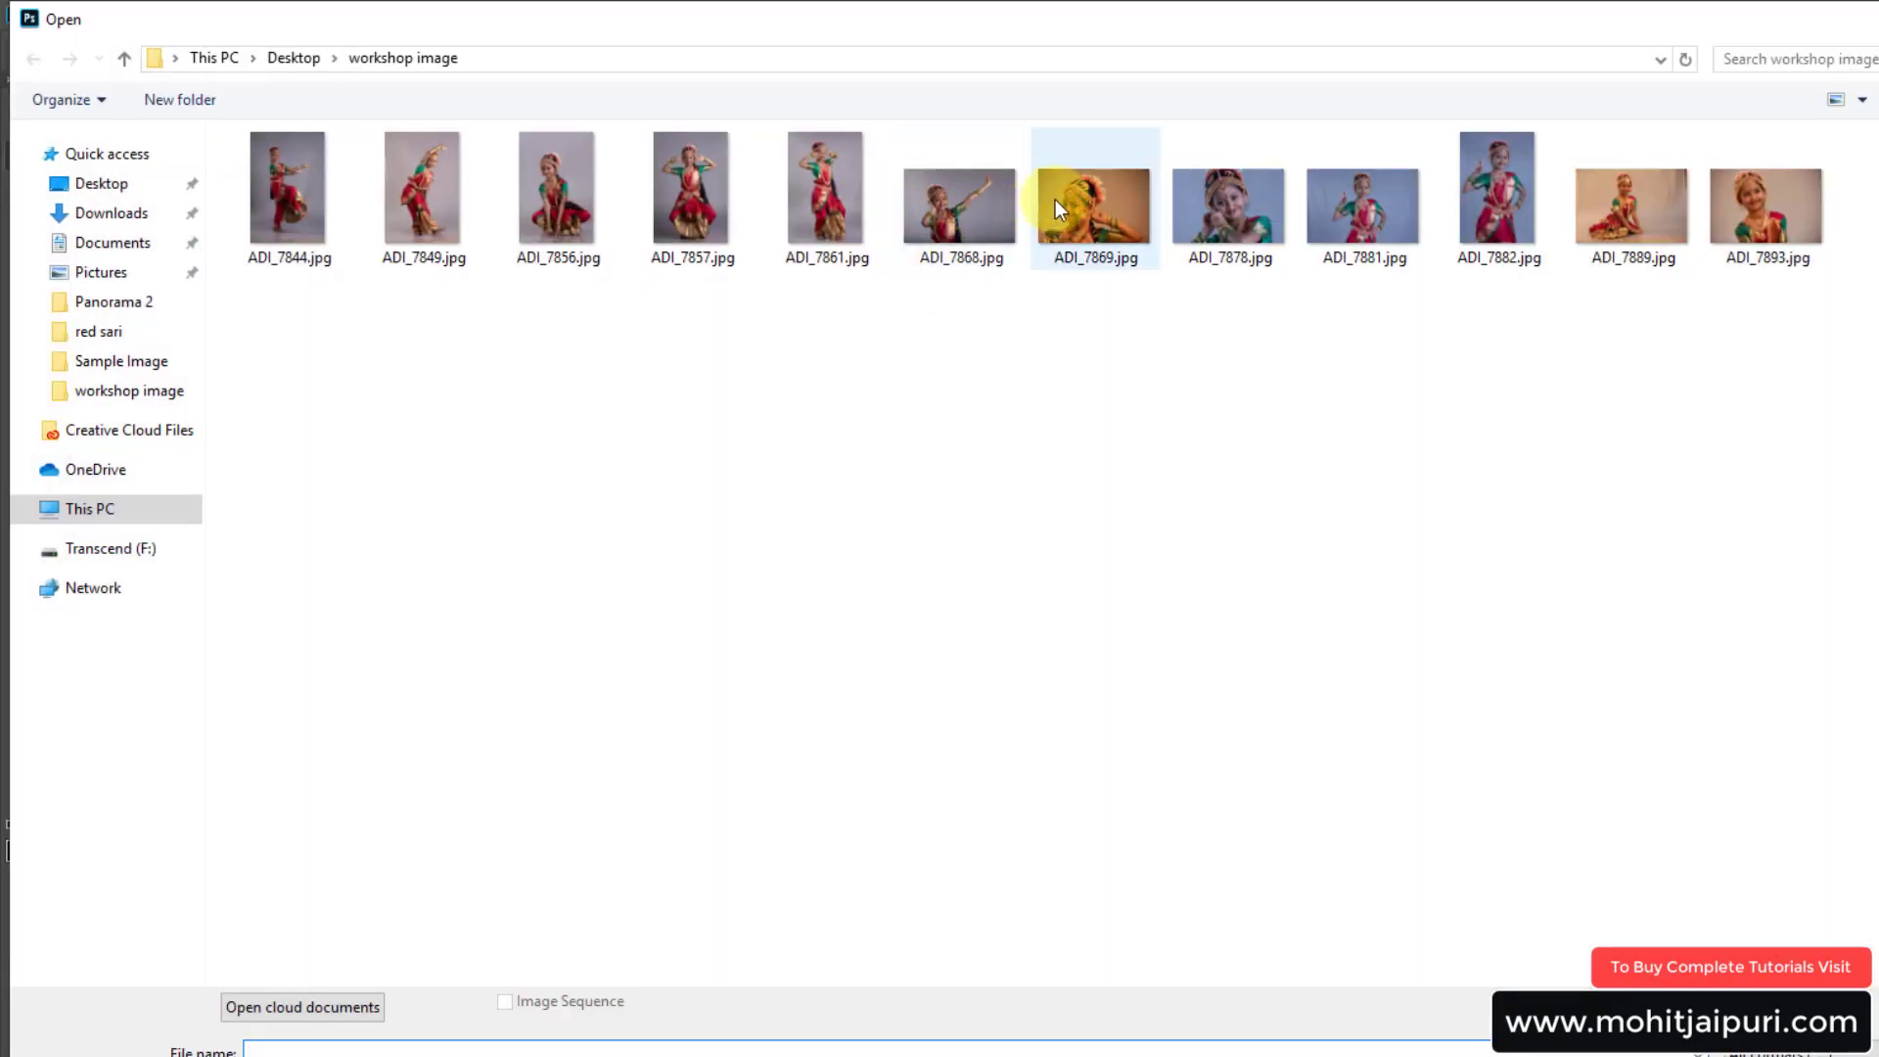
double_click(1198, 198)
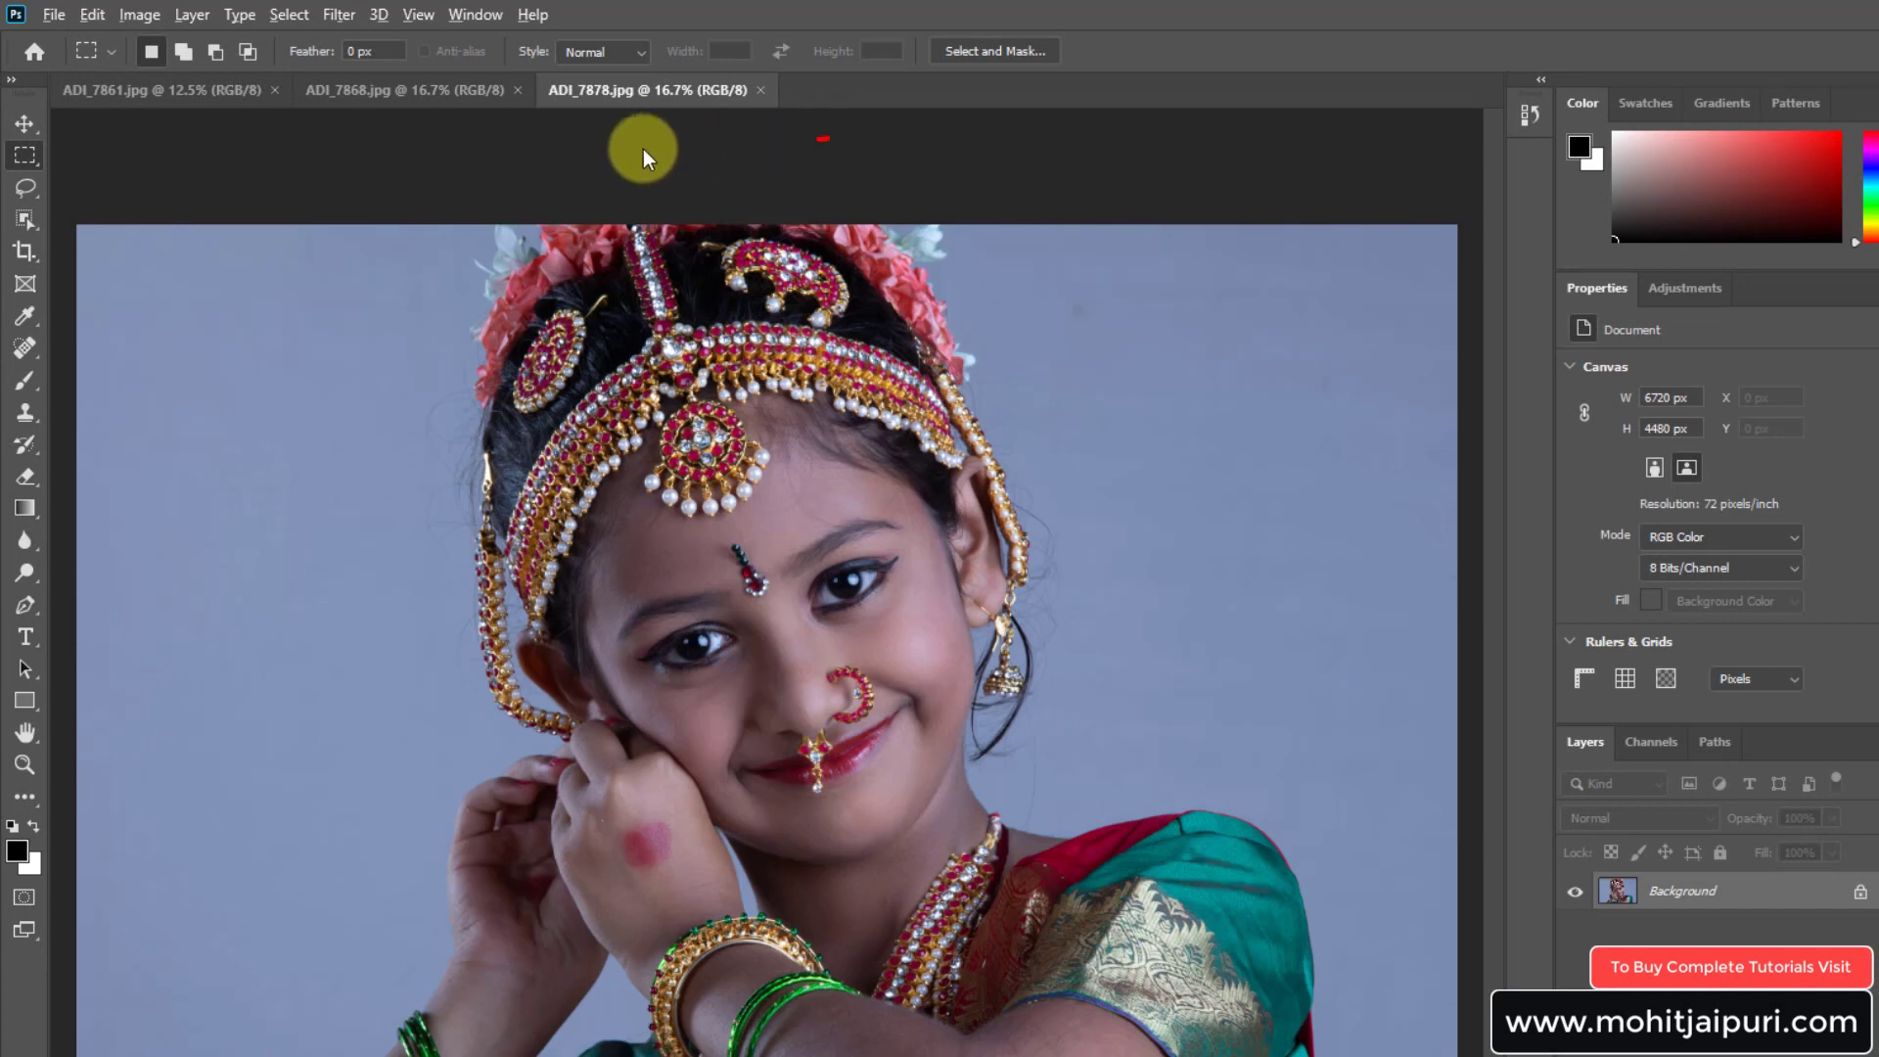
mouse_move(643, 149)
left_mouse_down()
mouse_move(37, 102)
mouse_move(677, 9)
mouse_move(827, 139)
left_mouse_up()
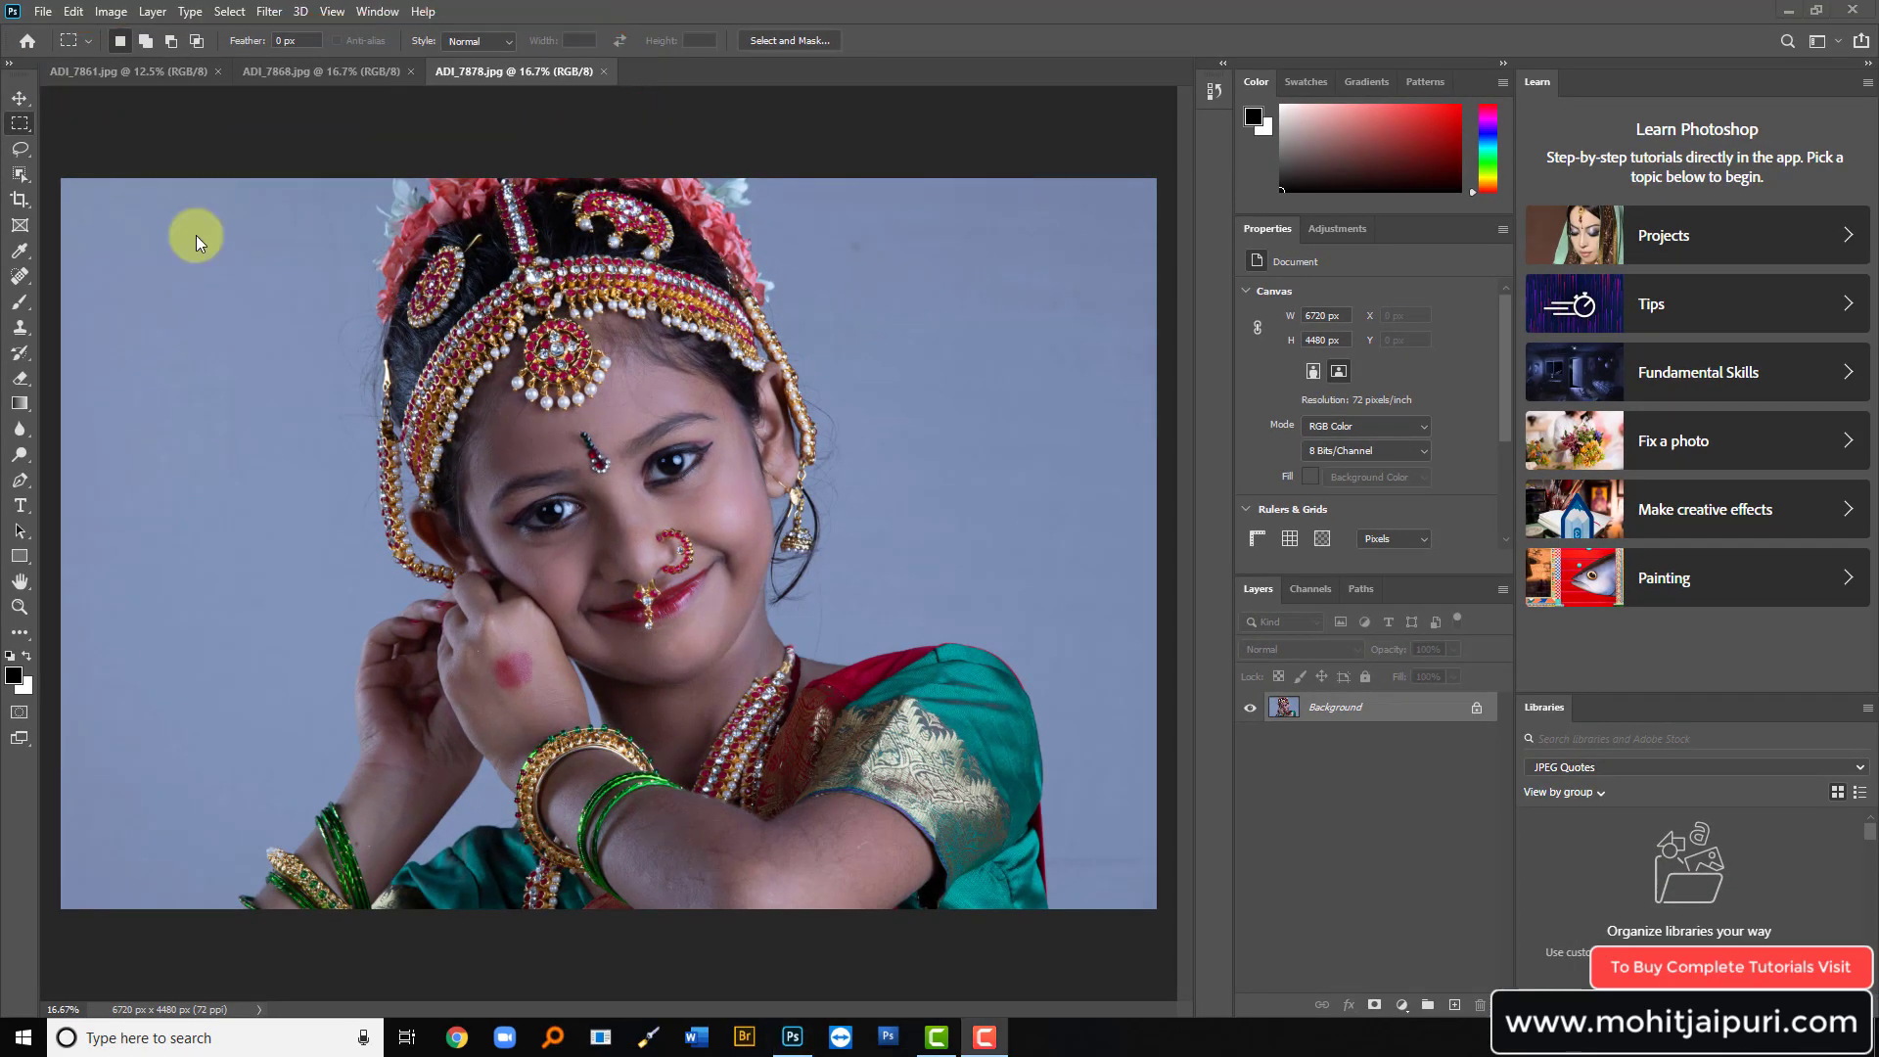
Step: Enable Auto show the Home Screen in General preferences, confirm it, and quit Photoshop
left_click_drag(160, 257, 86, 19)
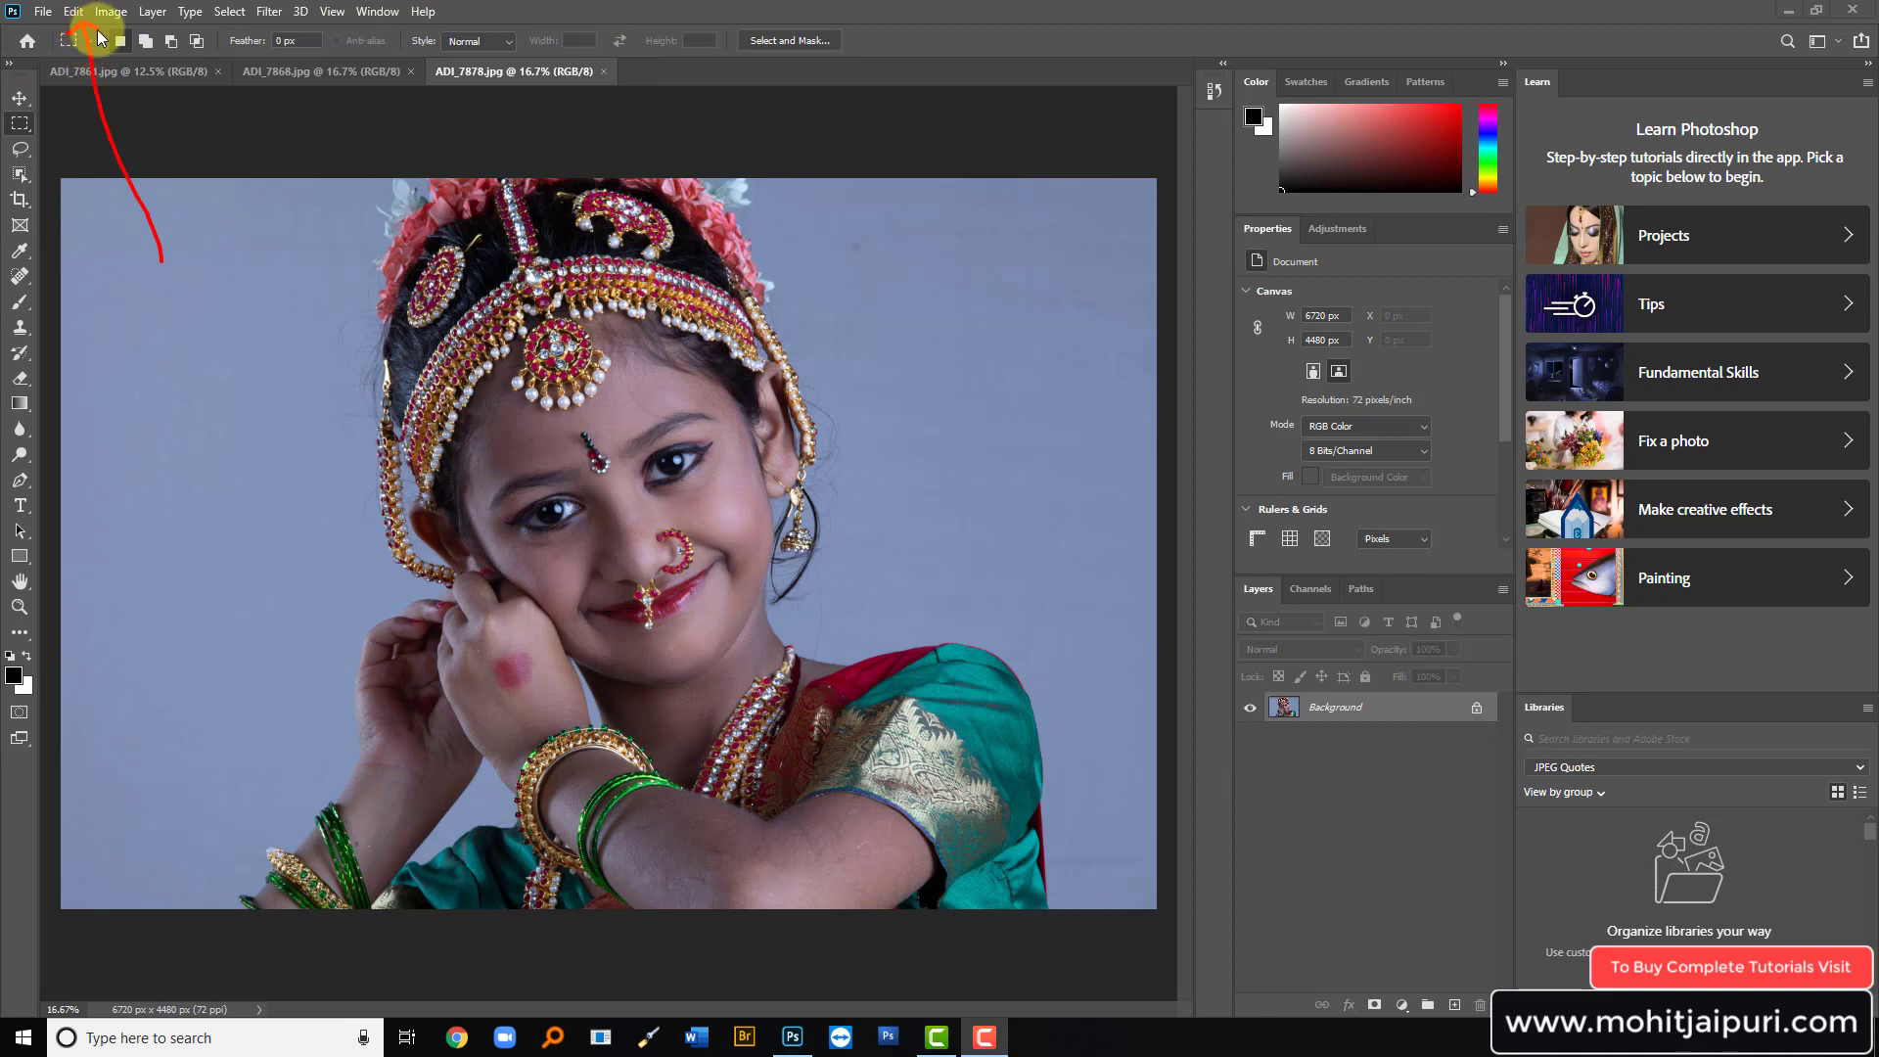
left_click(76, 12)
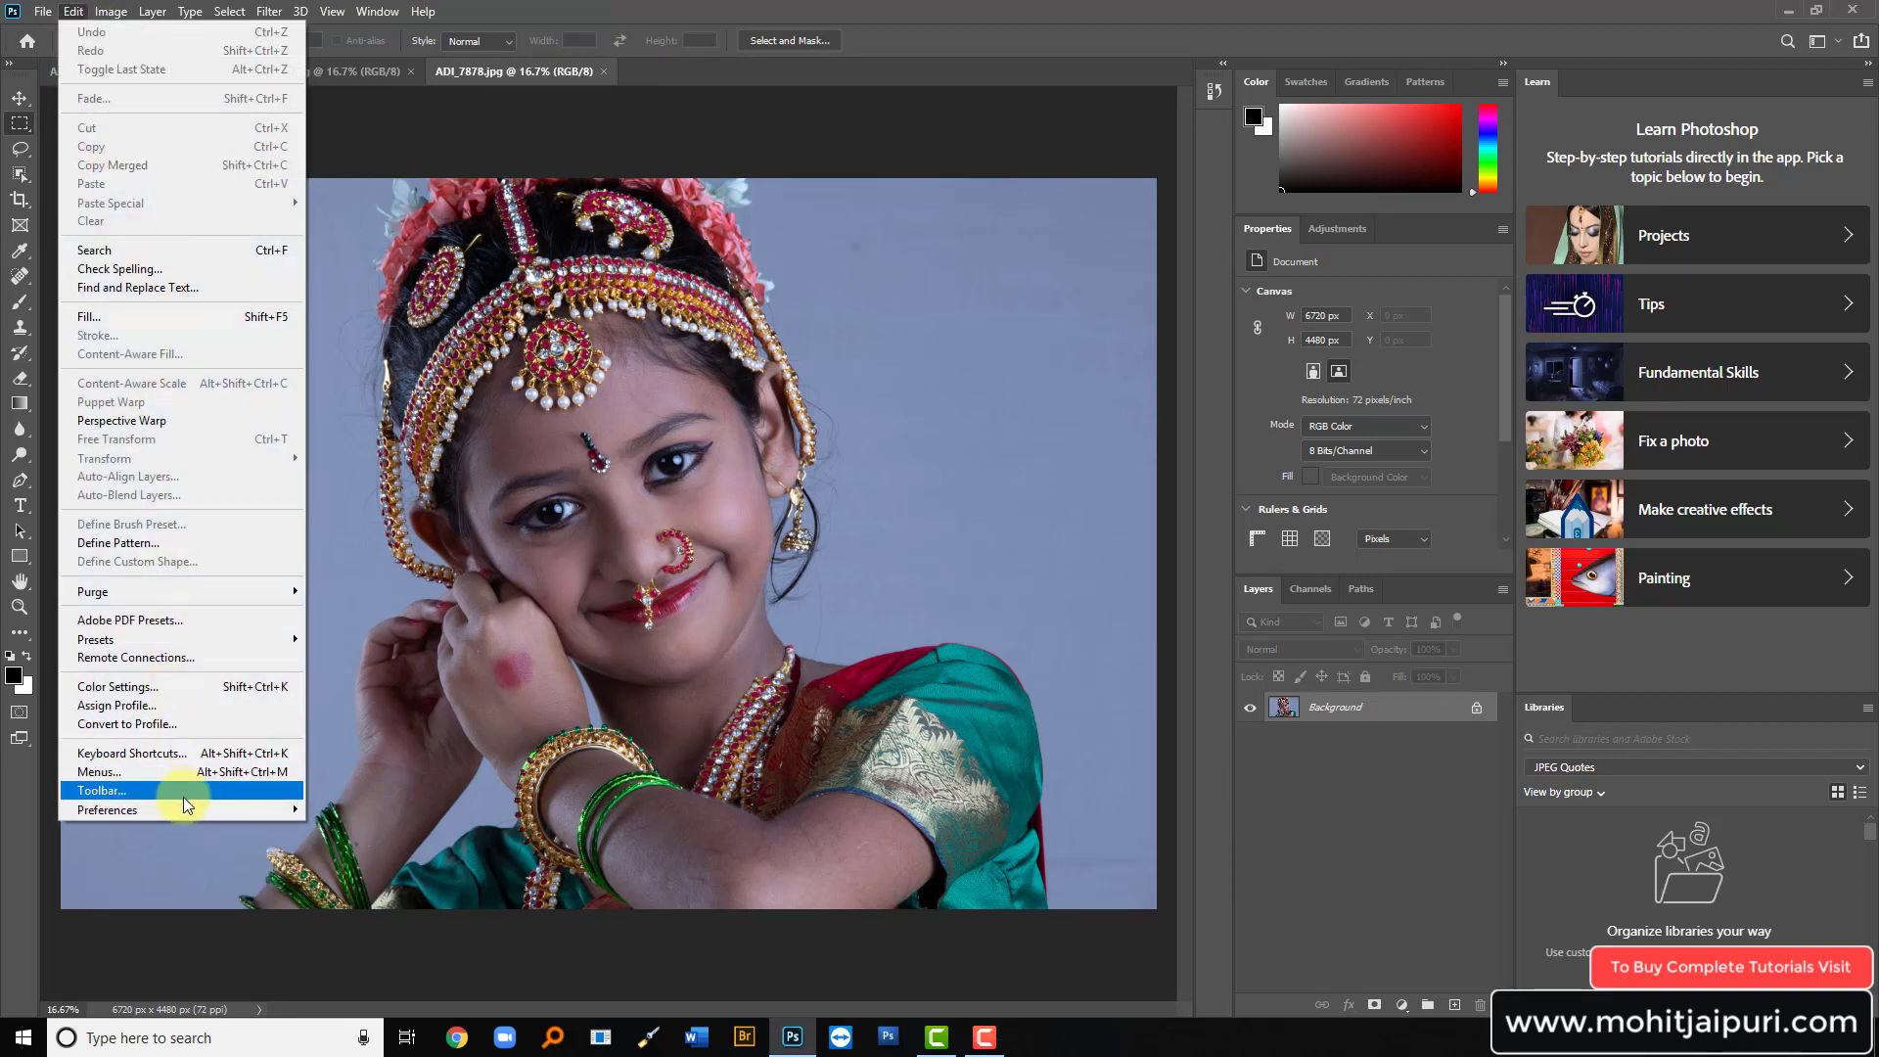
left_click(332, 441)
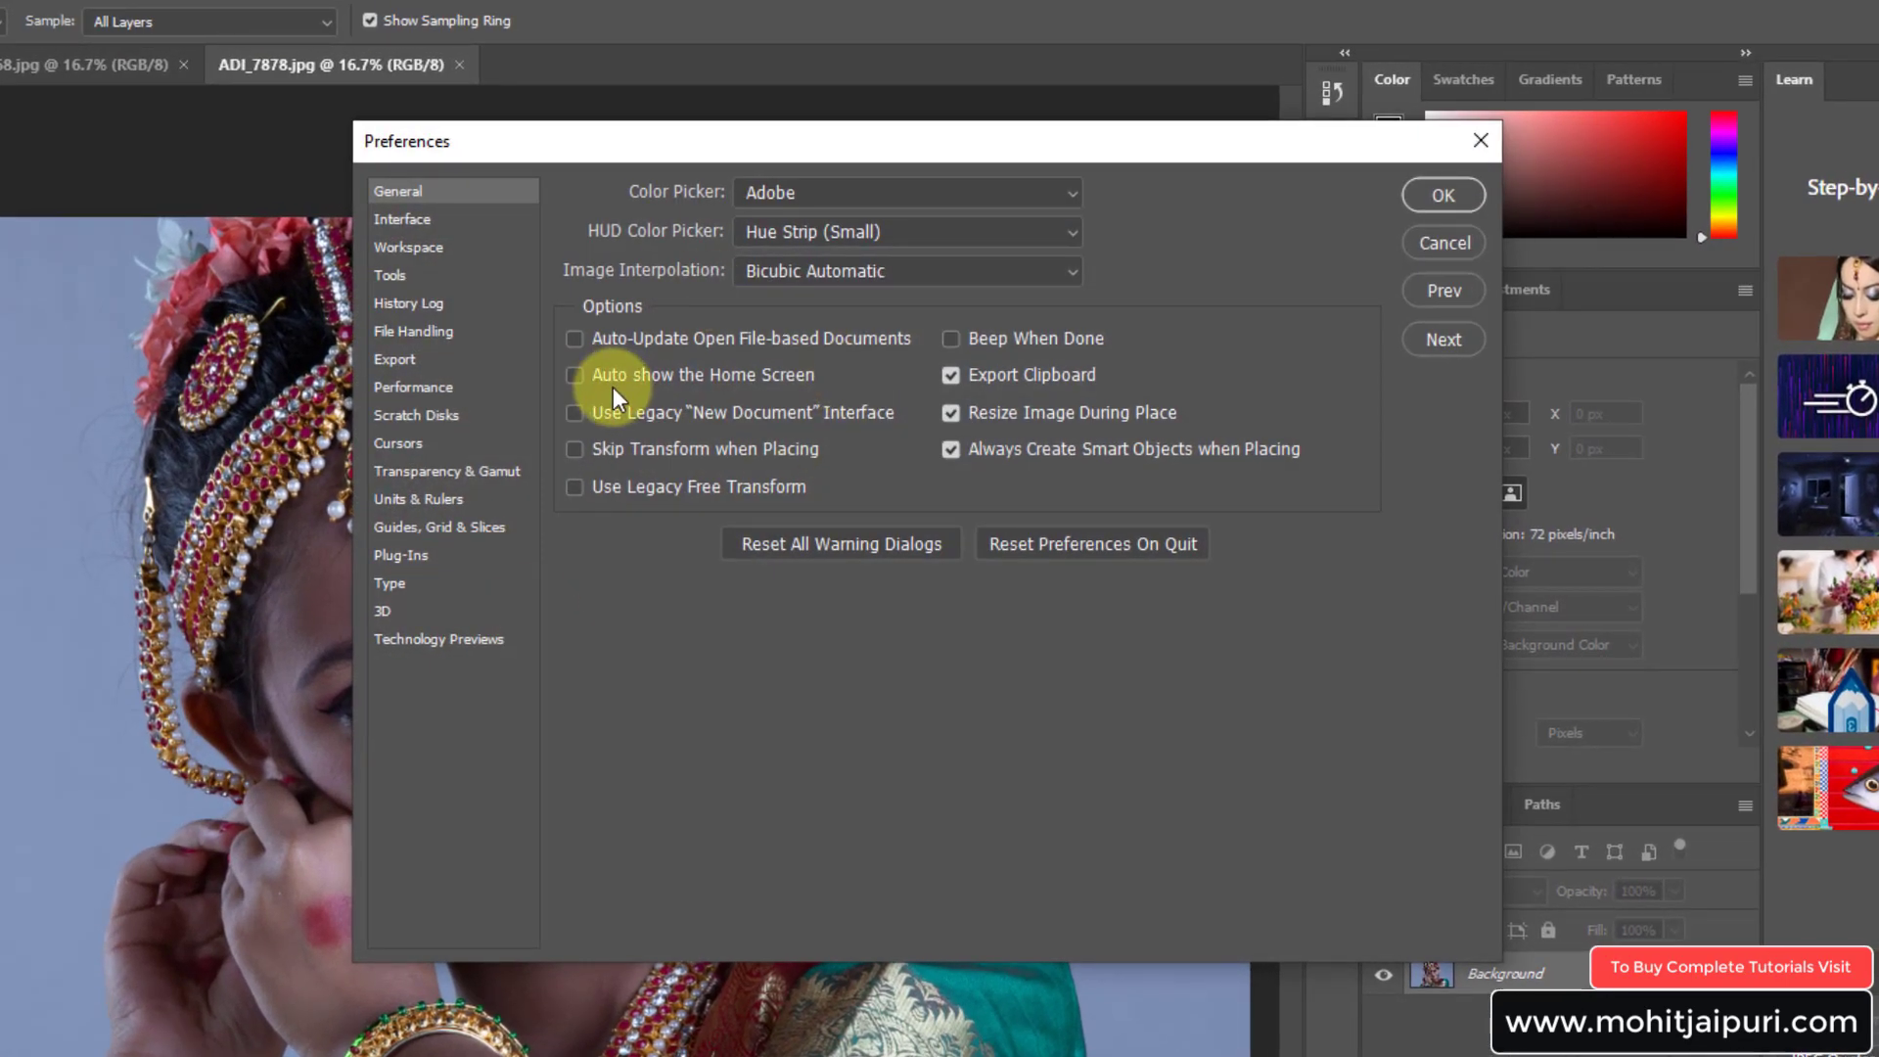
key("alt")
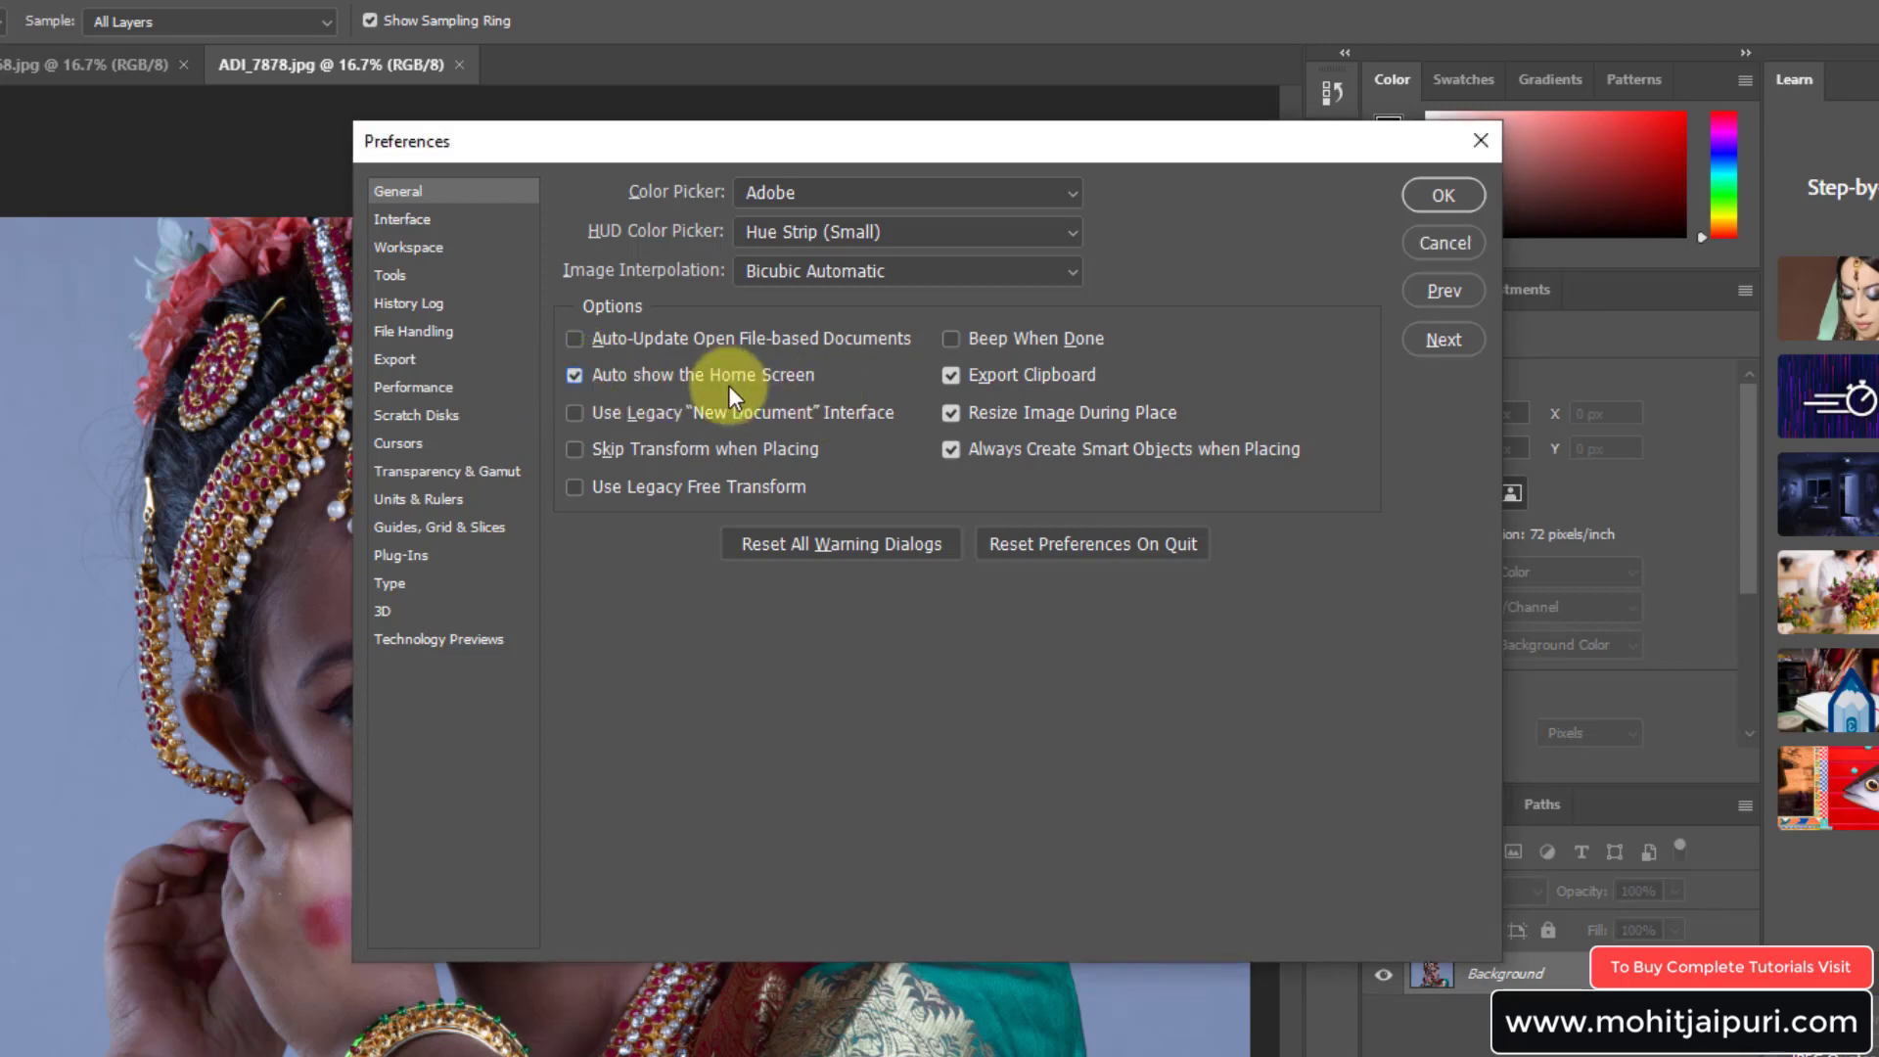
left_click(1438, 195)
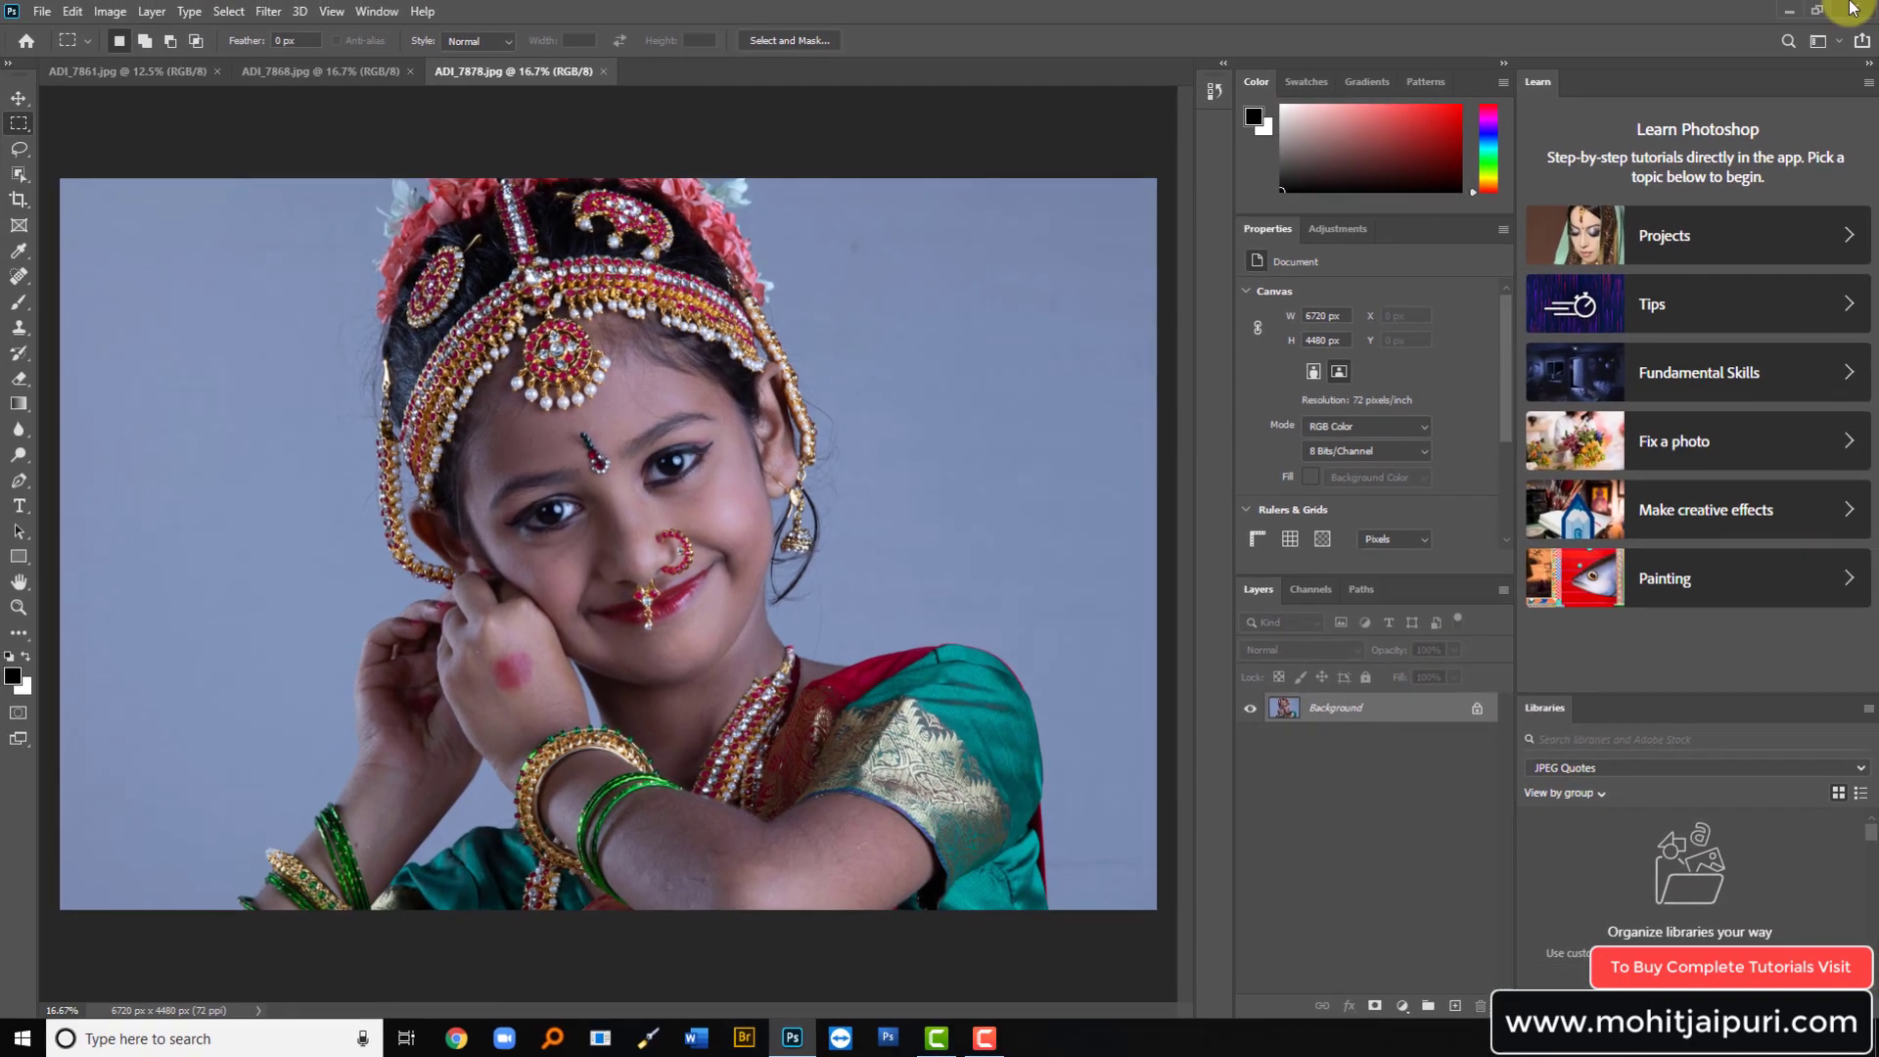
left_click(1853, 9)
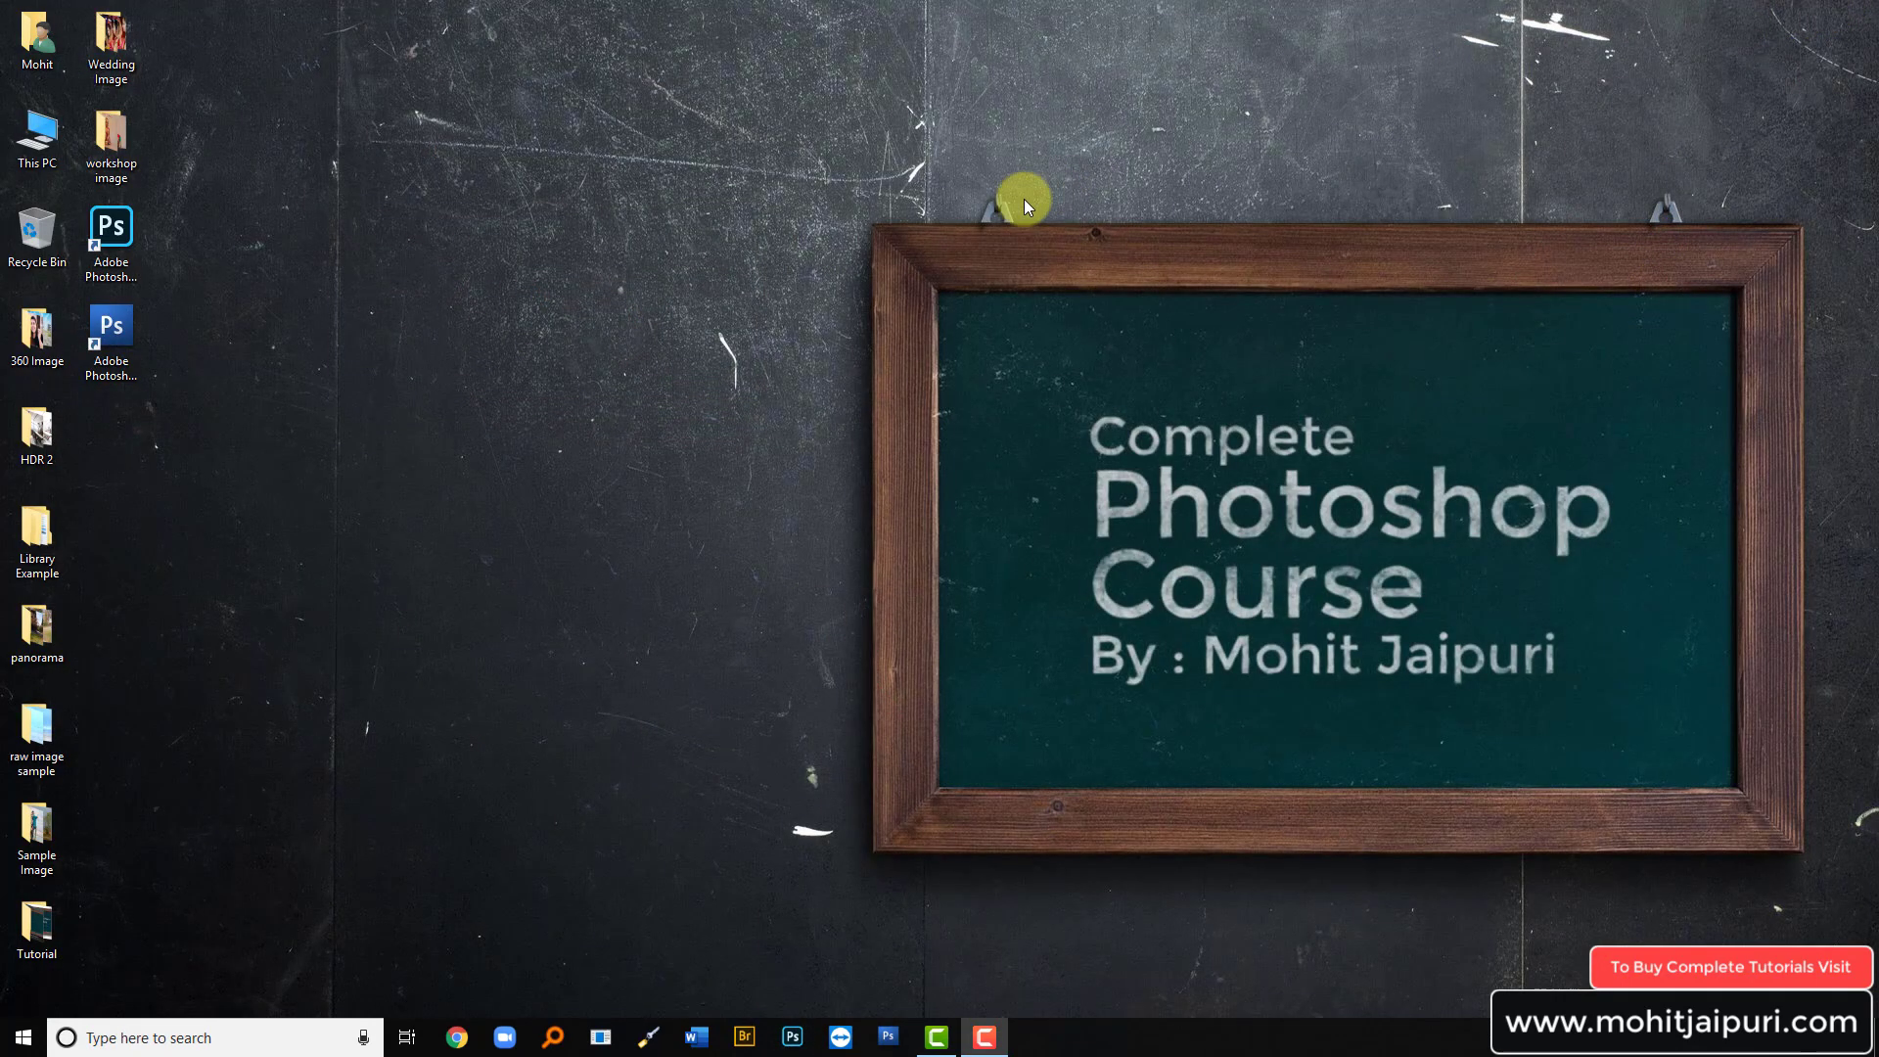
Step: Restart Photoshop onto its Home screen and open ADI_7893.jpg via Open
double_click(110, 230)
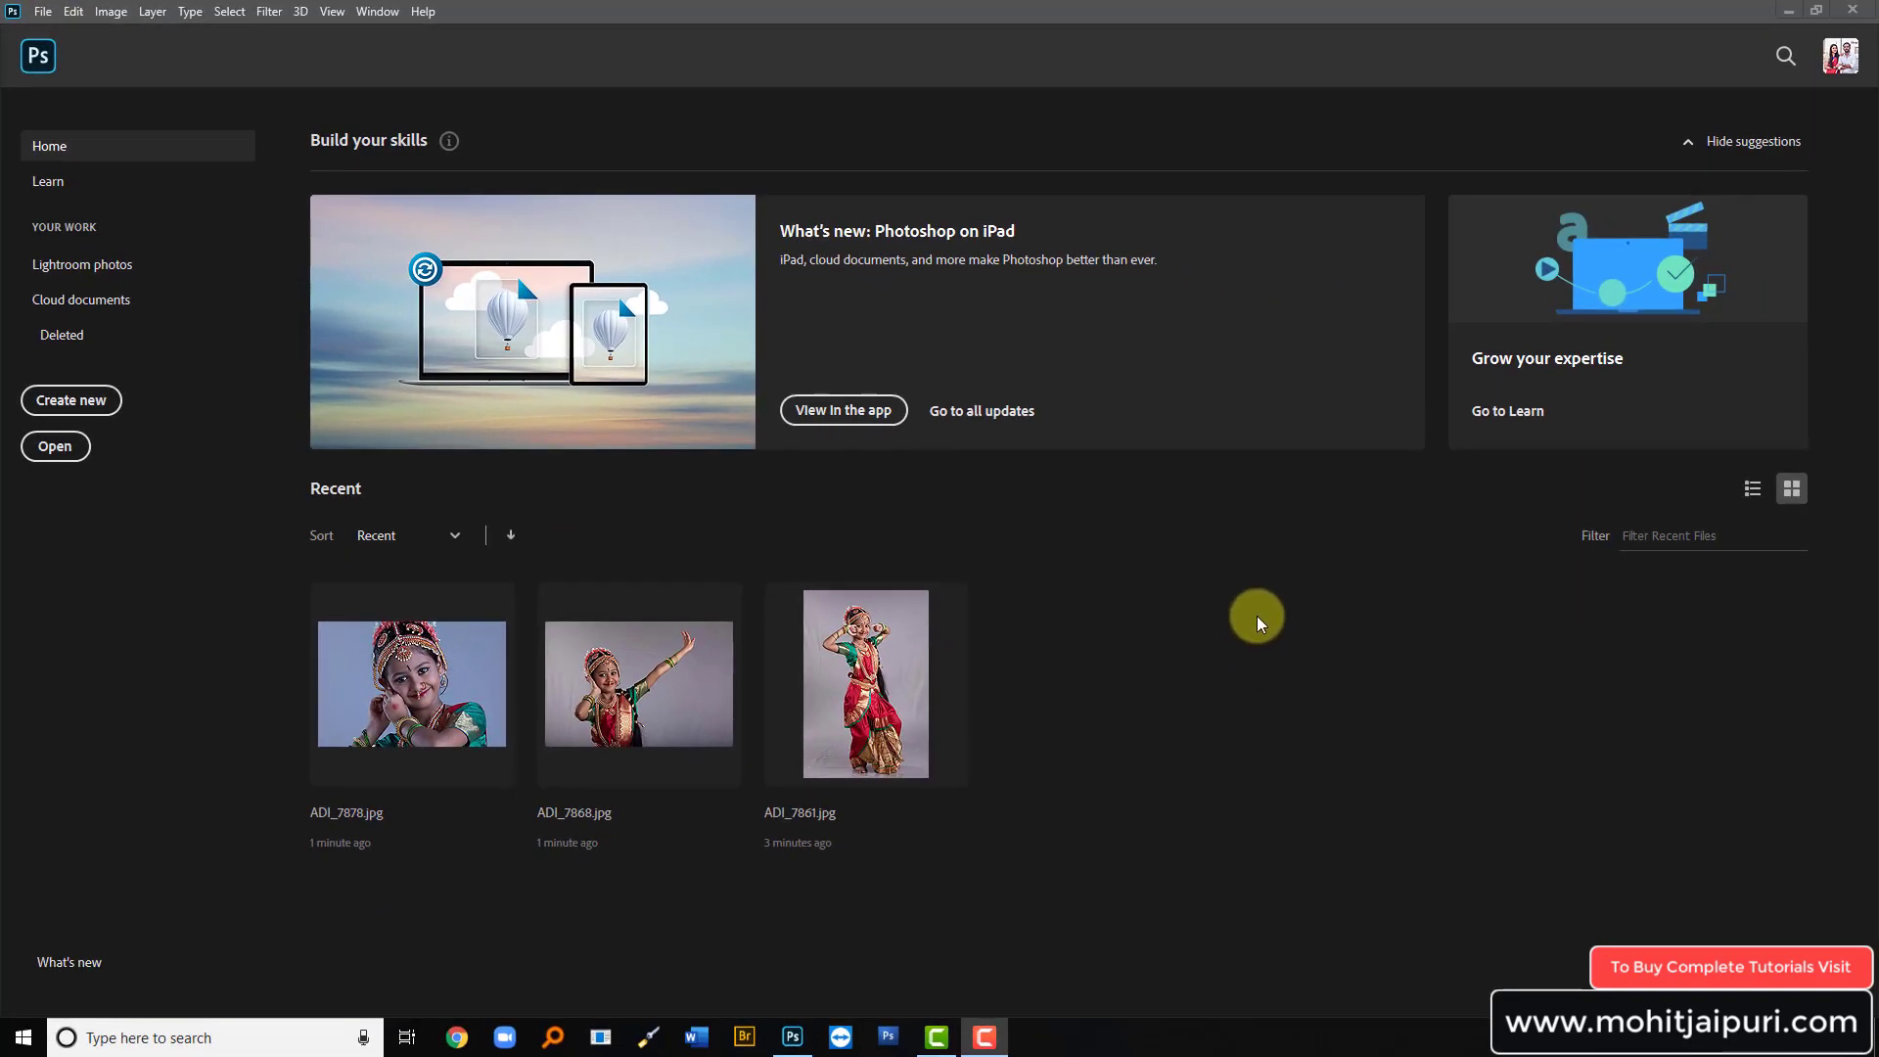
left_click_drag(1282, 604, 1166, 544)
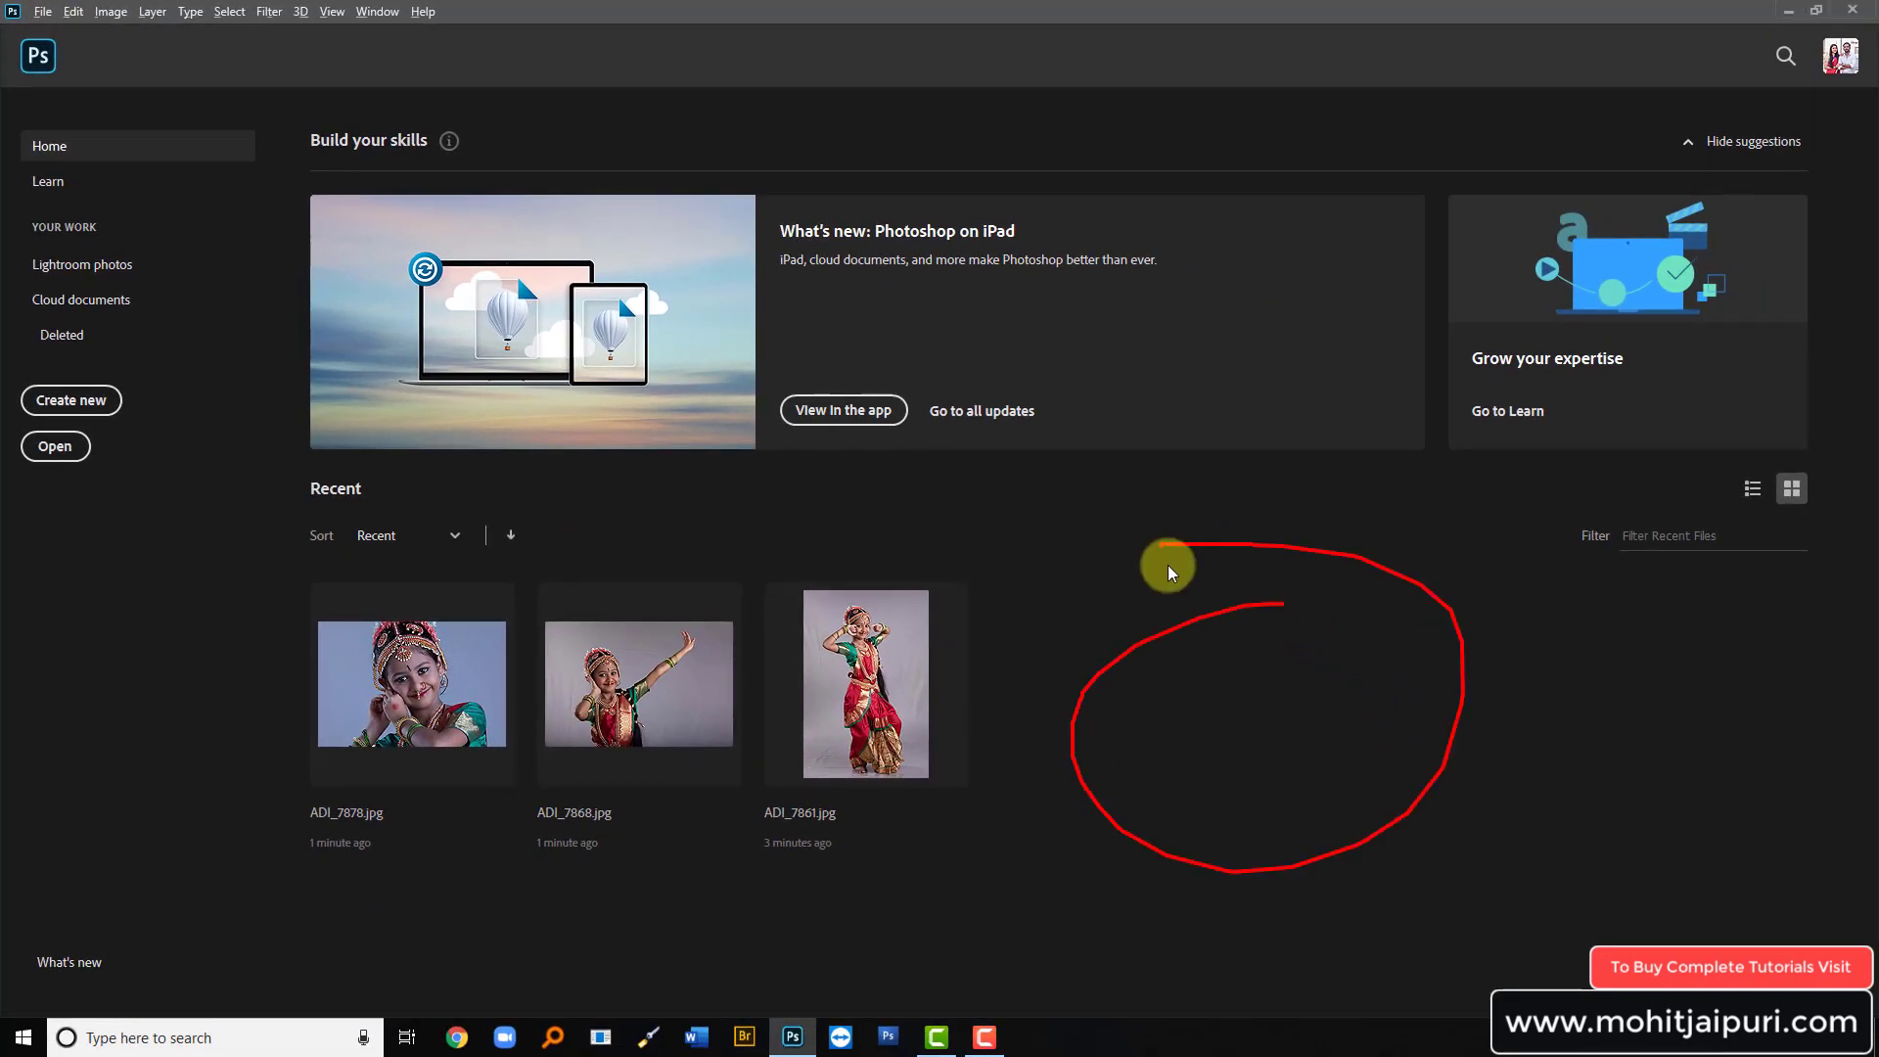
key("Escape")
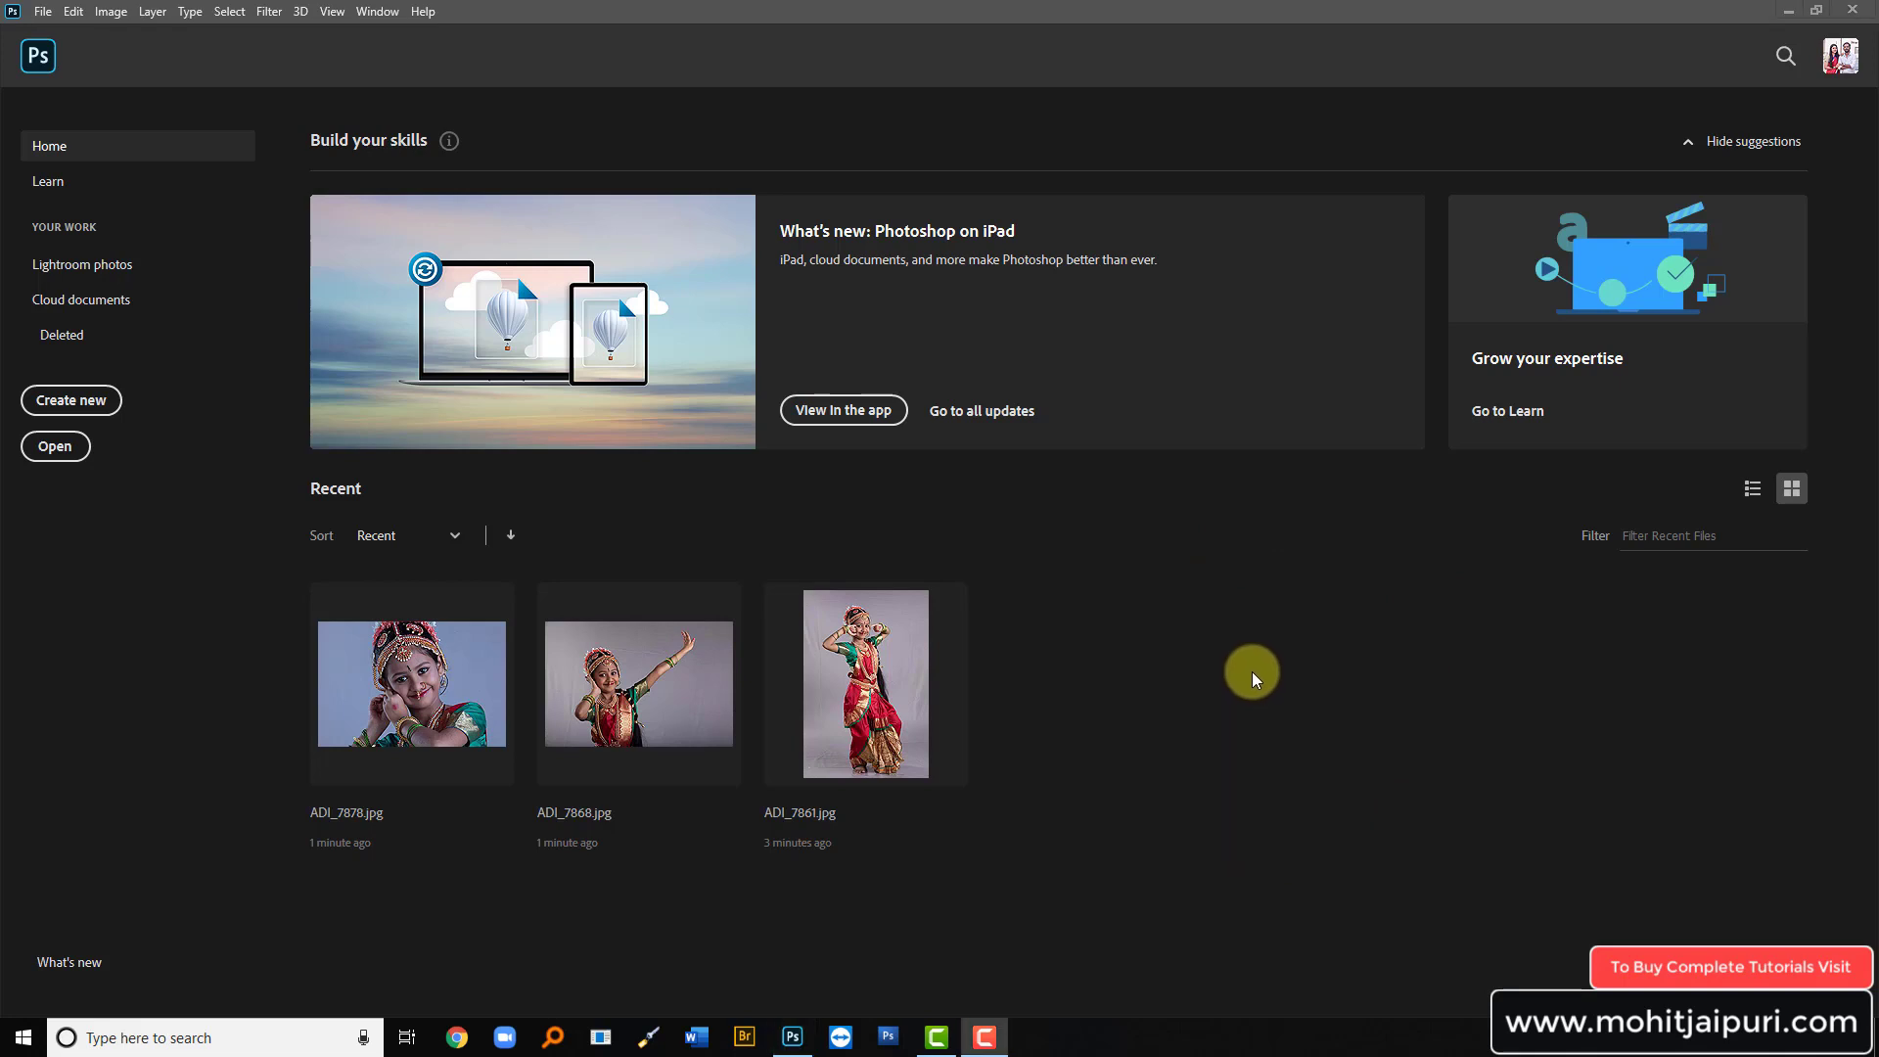
left_click(55, 449)
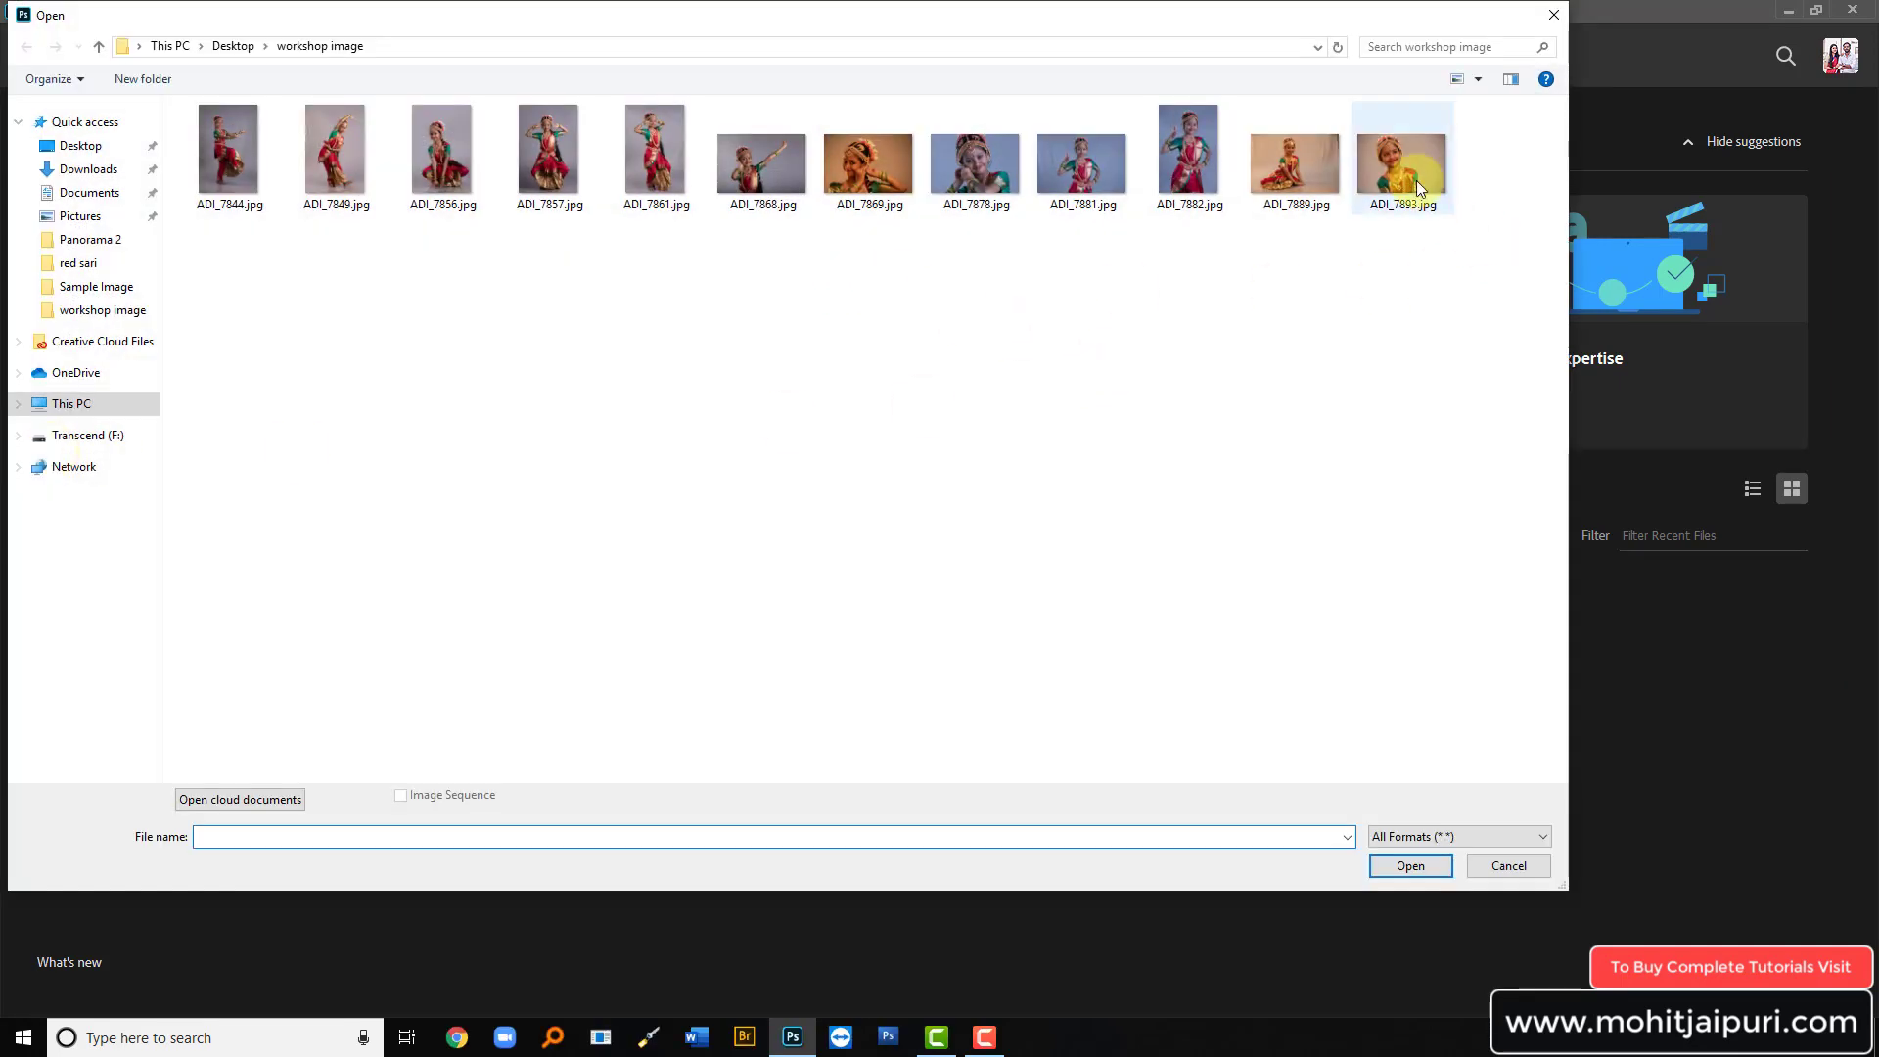
double_click(1388, 173)
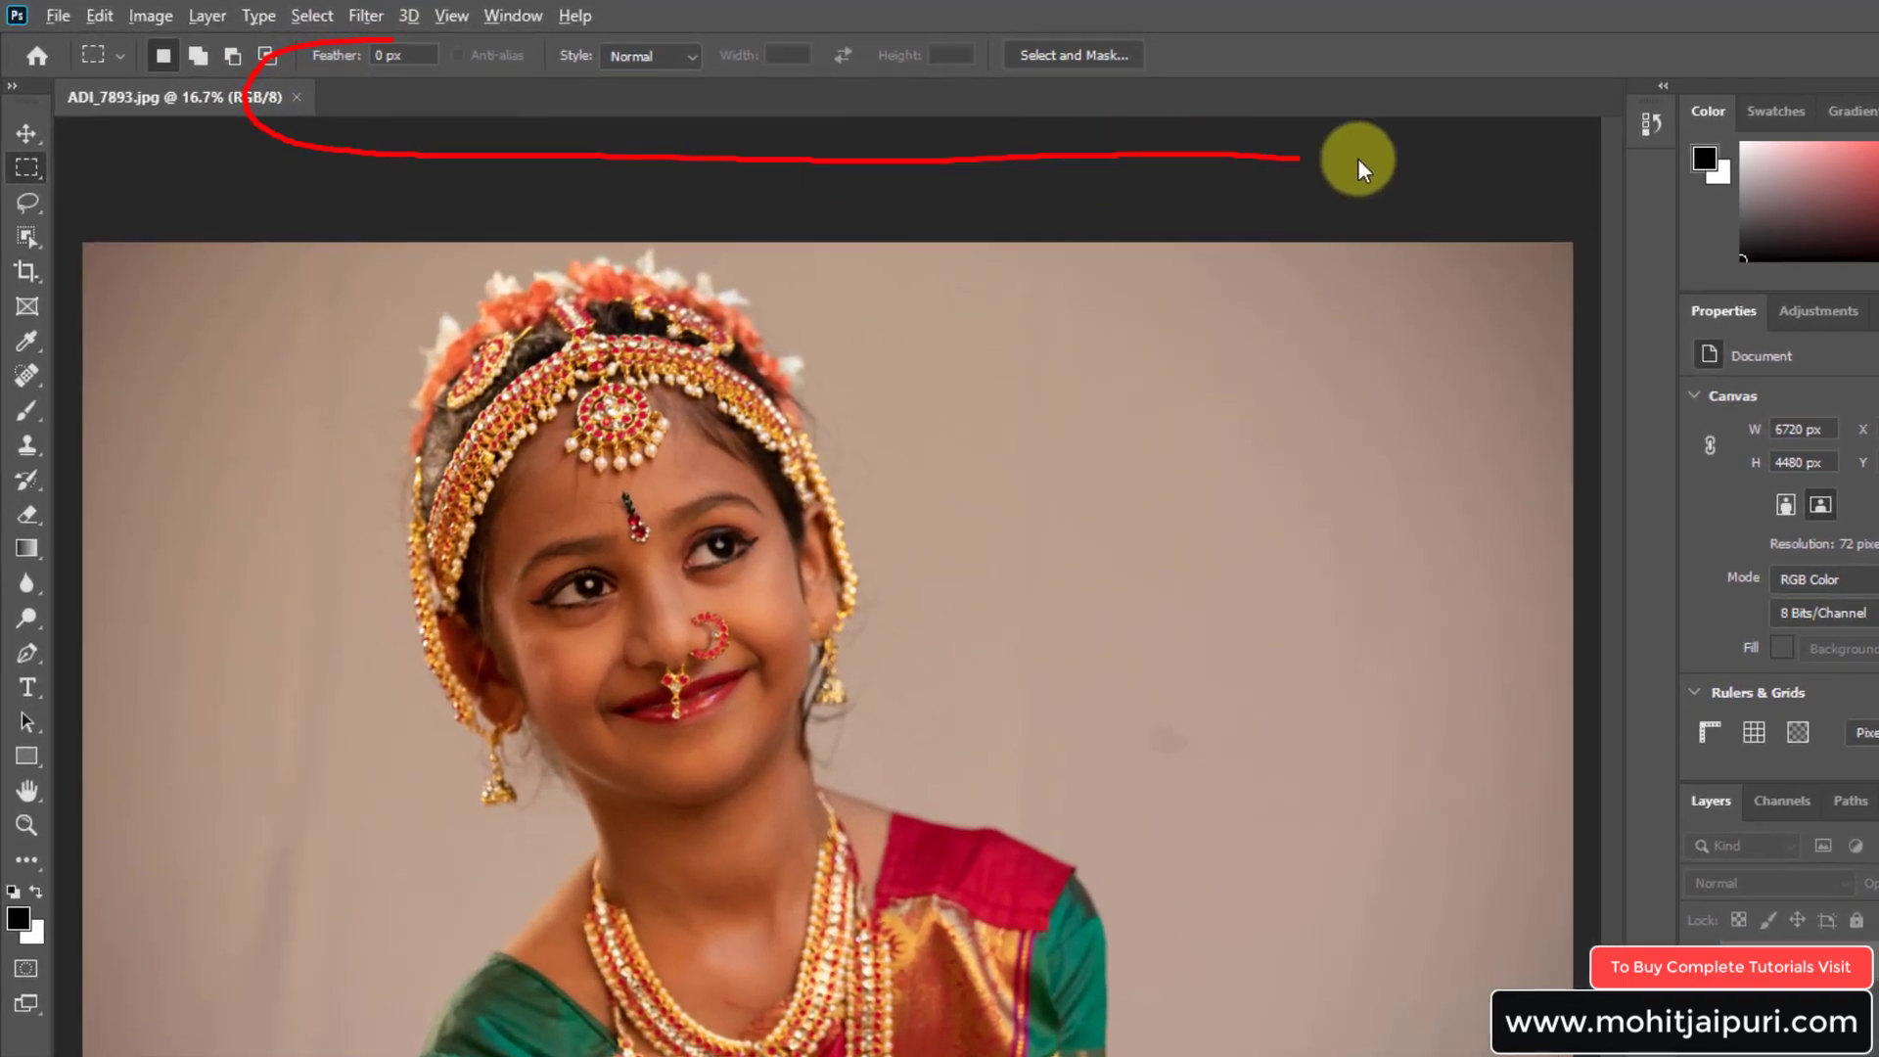
Step: Open ADI_7844.jpg from the workshop image folder via the tab bar menu
left_click_drag(1359, 157, 492, 107)
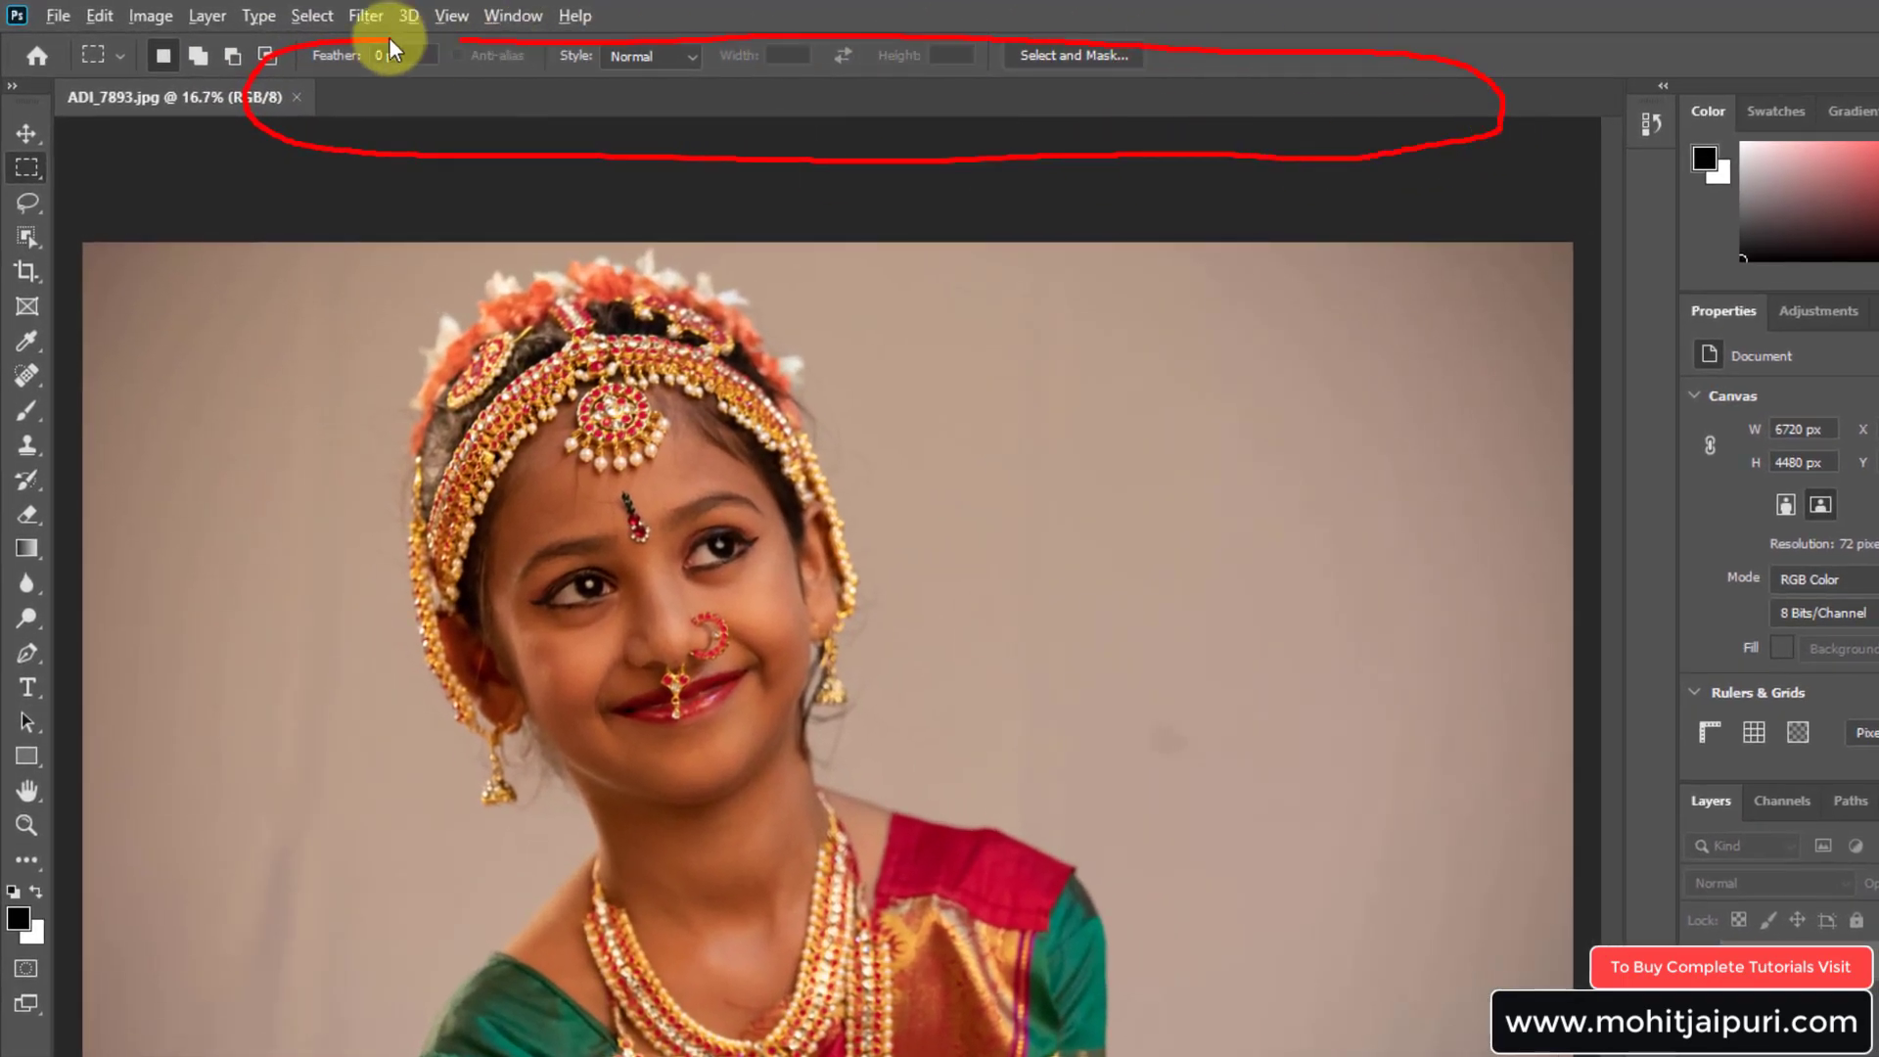
right_click(576, 96)
left_click(650, 273)
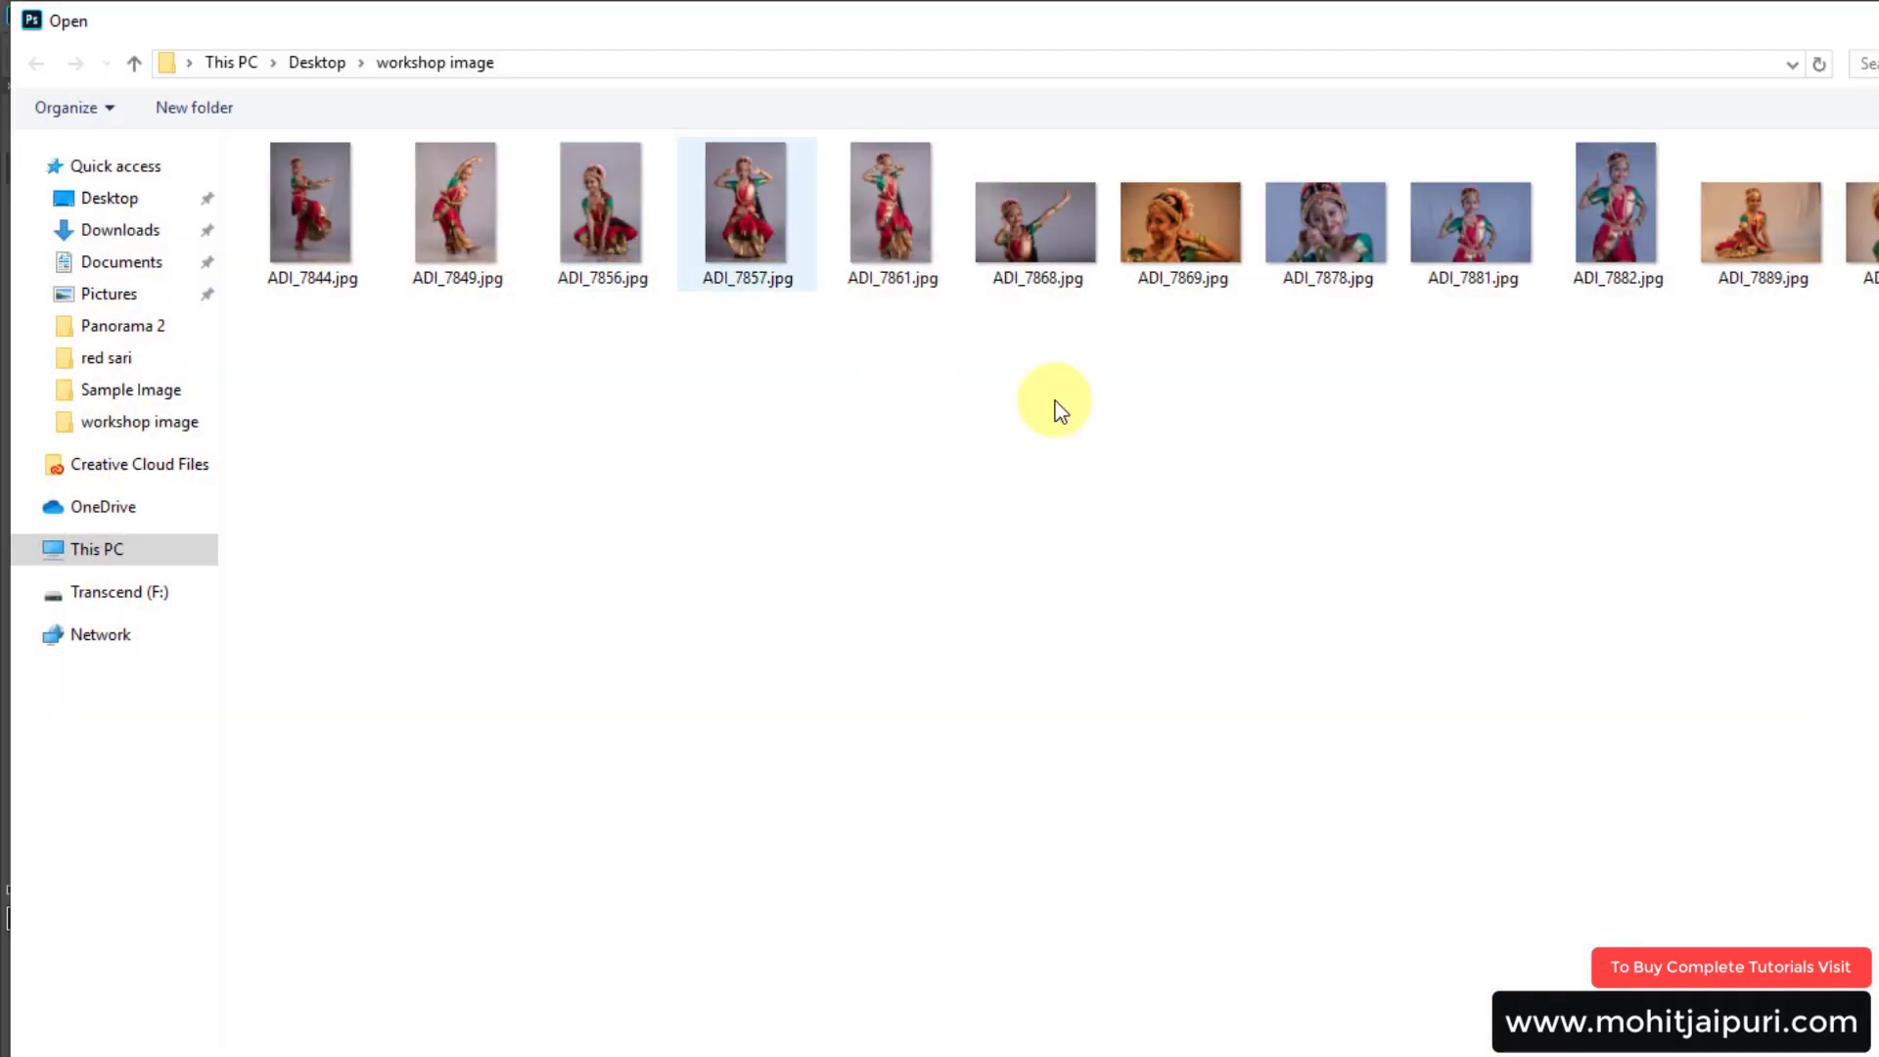
double_click(315, 210)
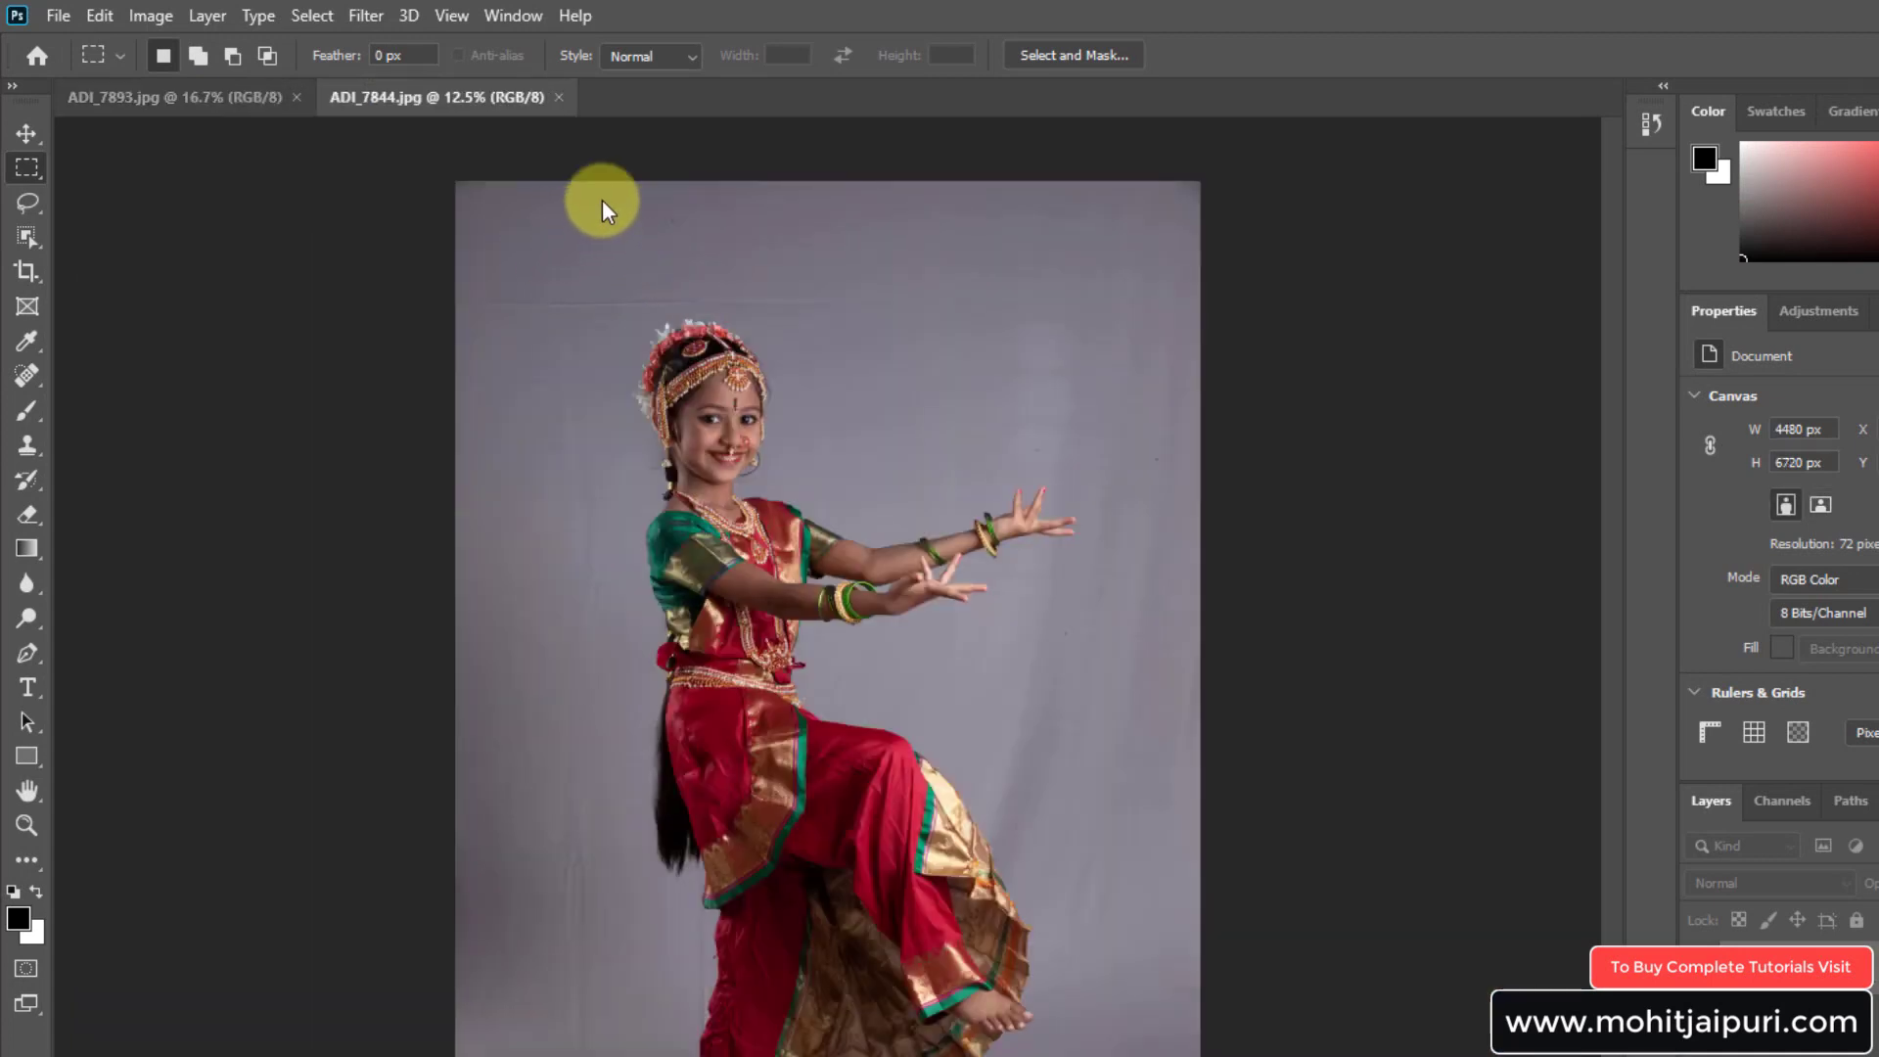
Step: Open ADI_7849.jpg through File > Open as a third tabbed document
right_click(804, 96)
left_click(787, 88)
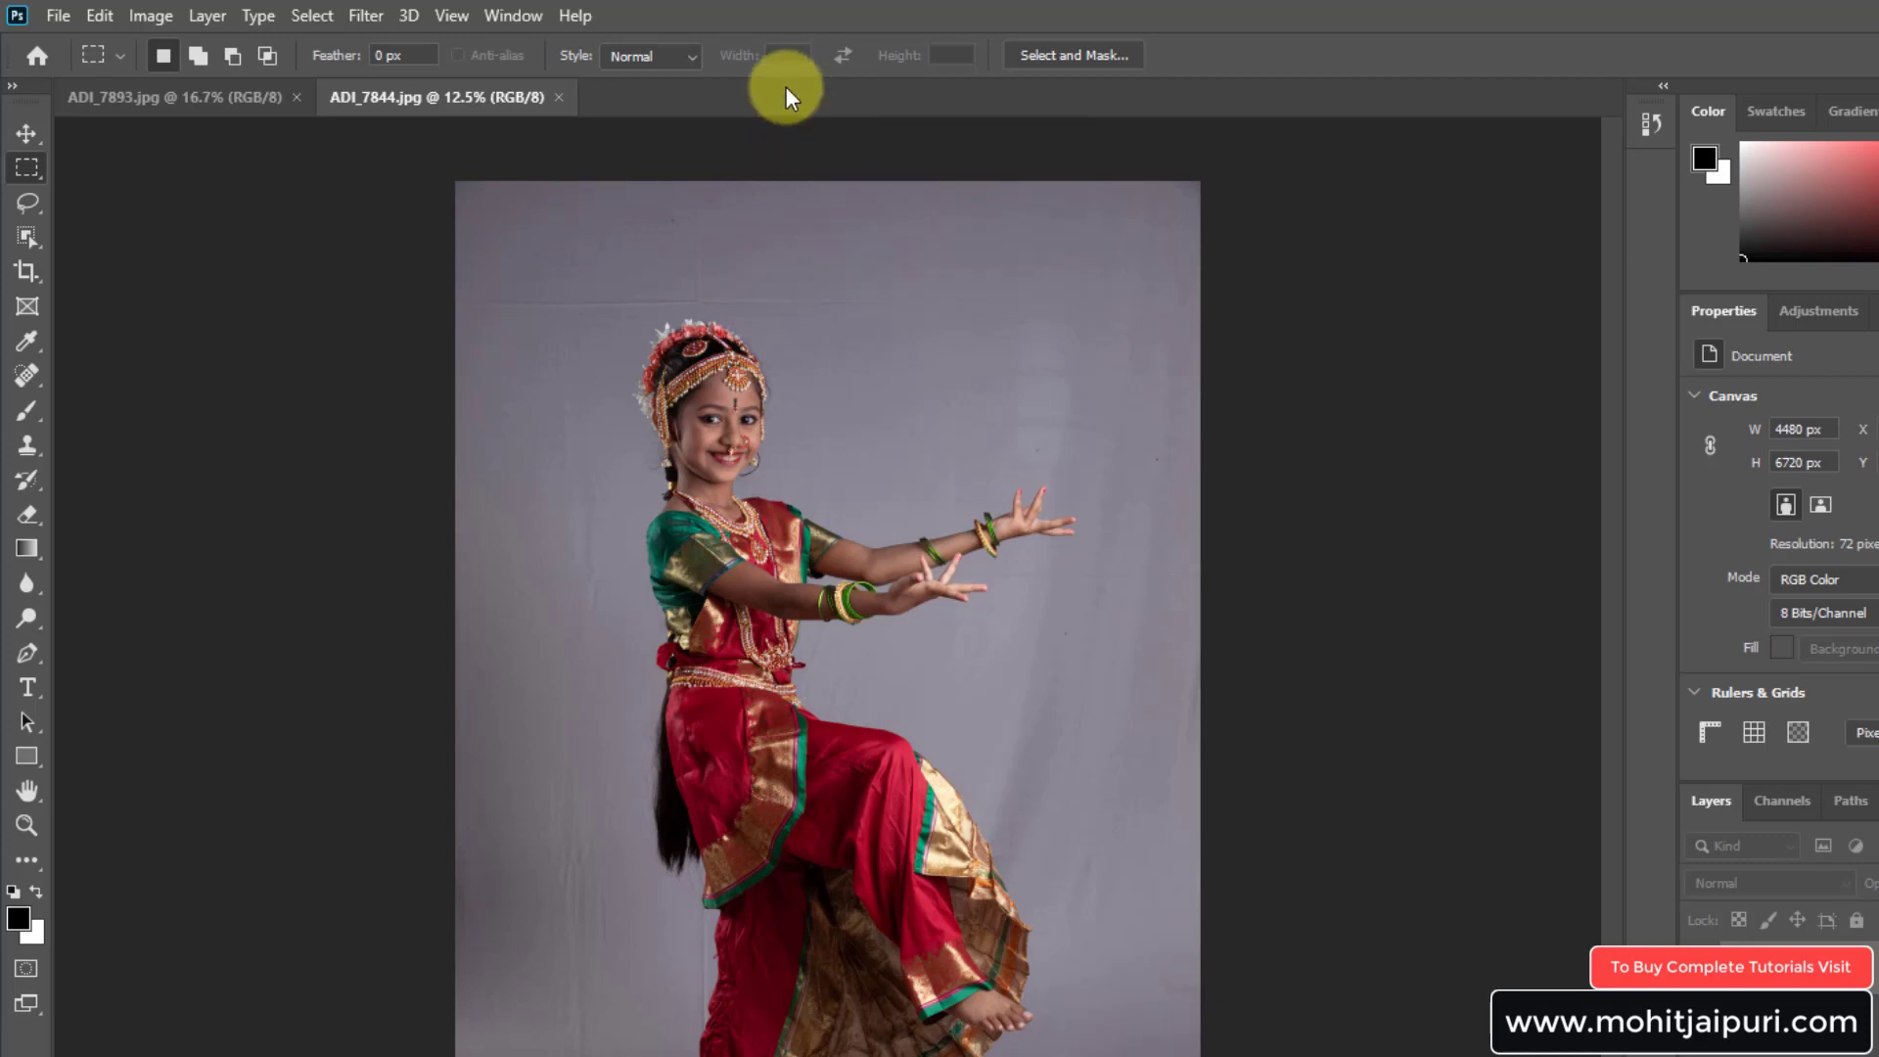
left_click(67, 15)
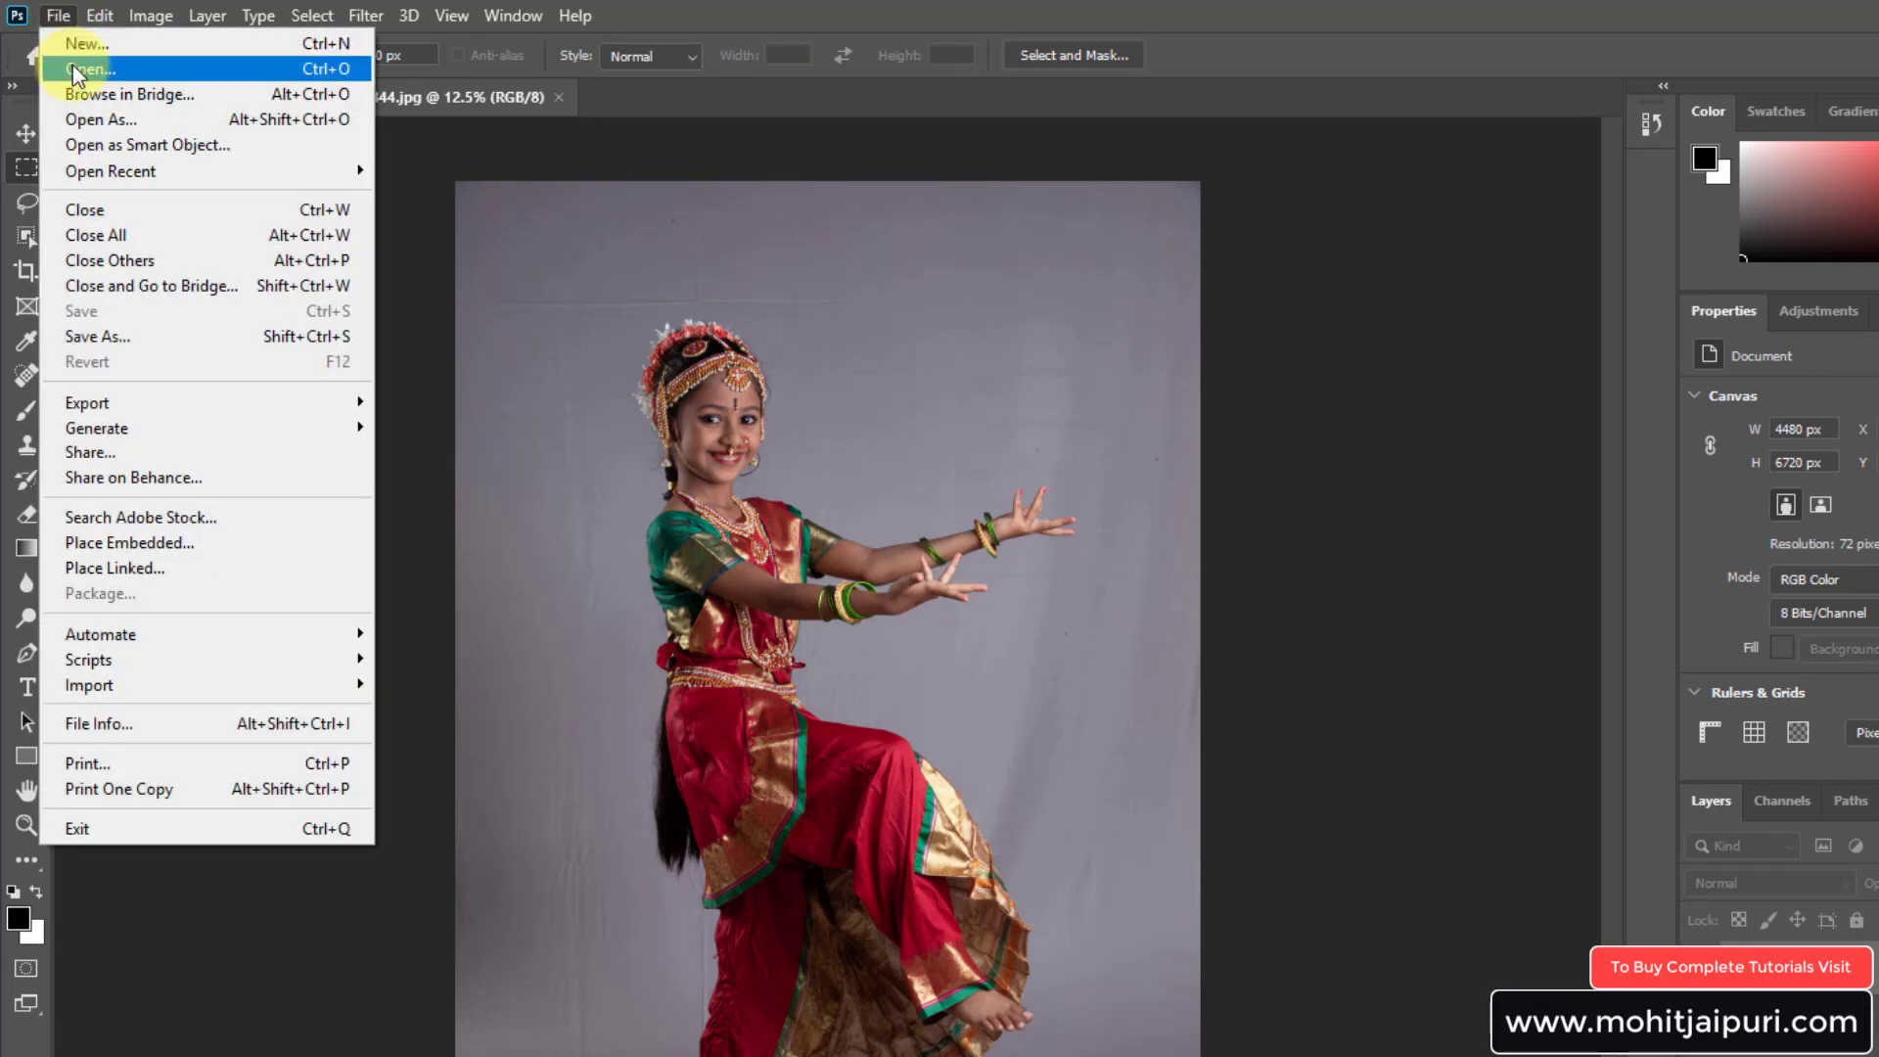
left_click(72, 64)
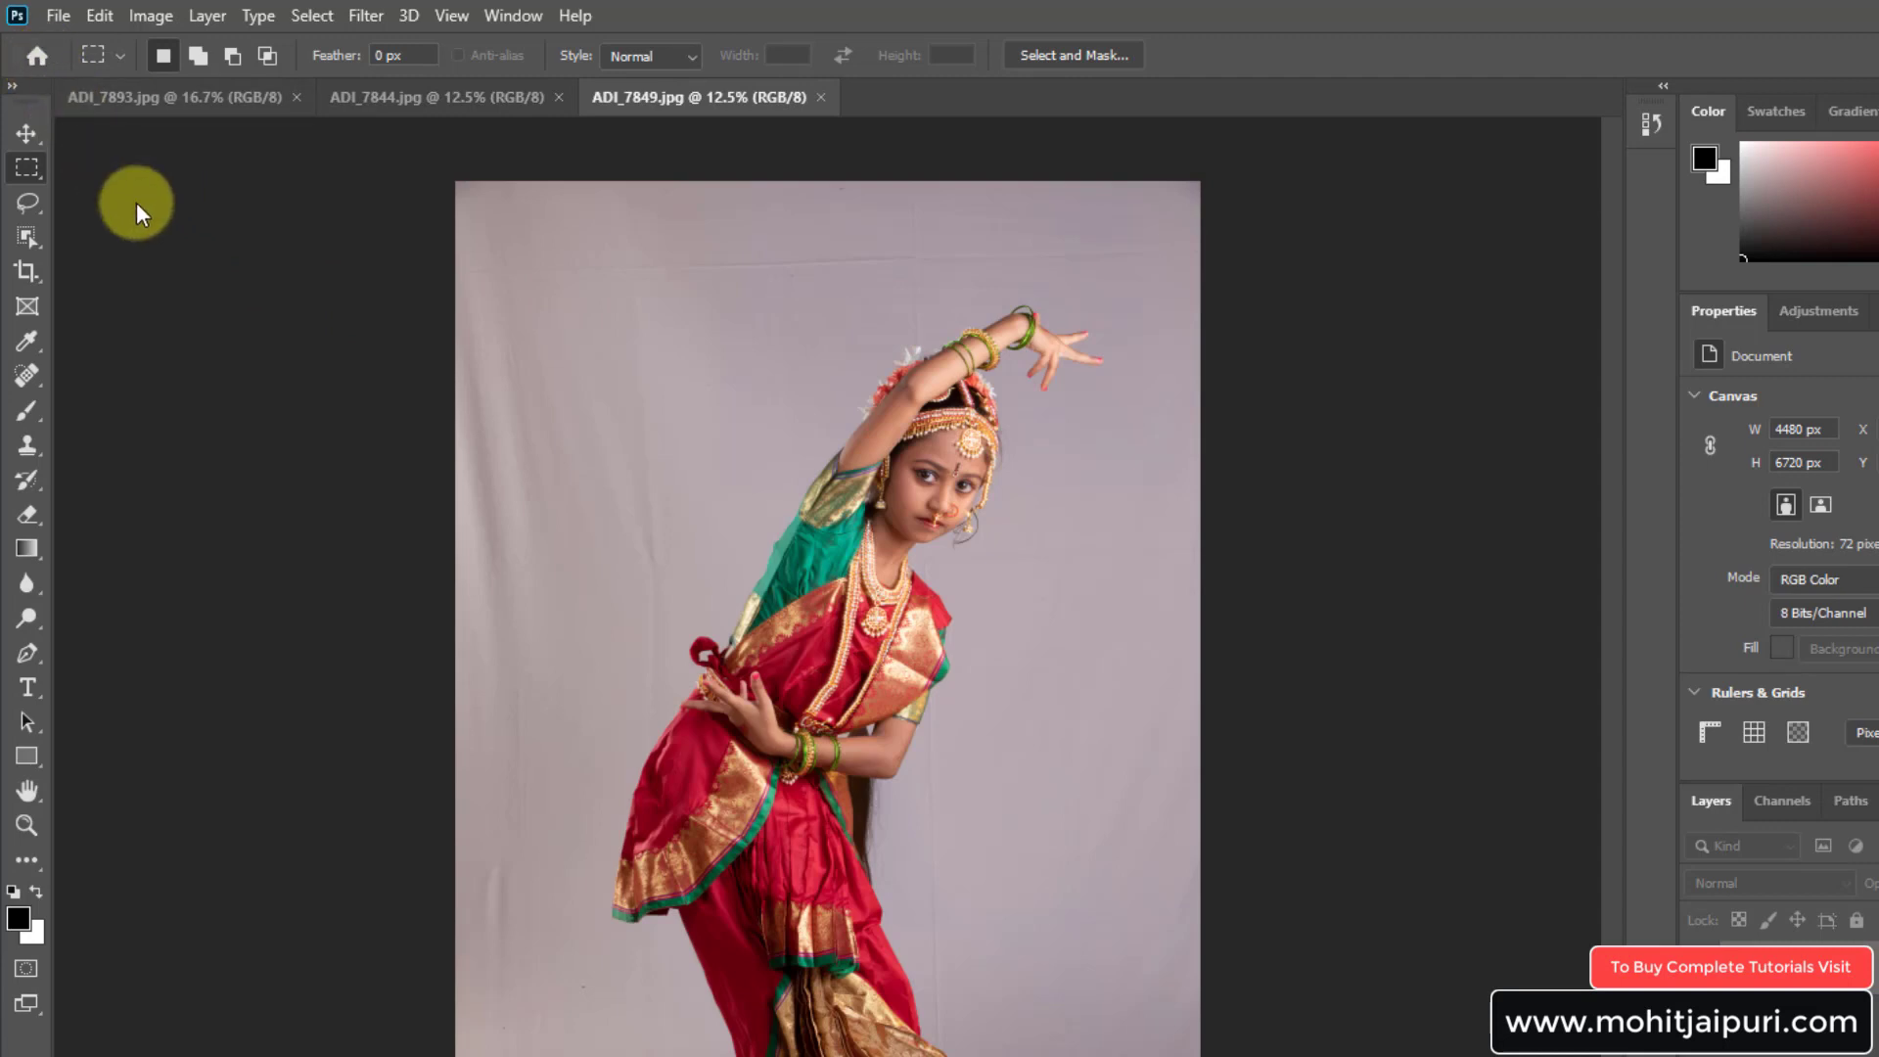
left_click_drag(69, 106, 39, 38)
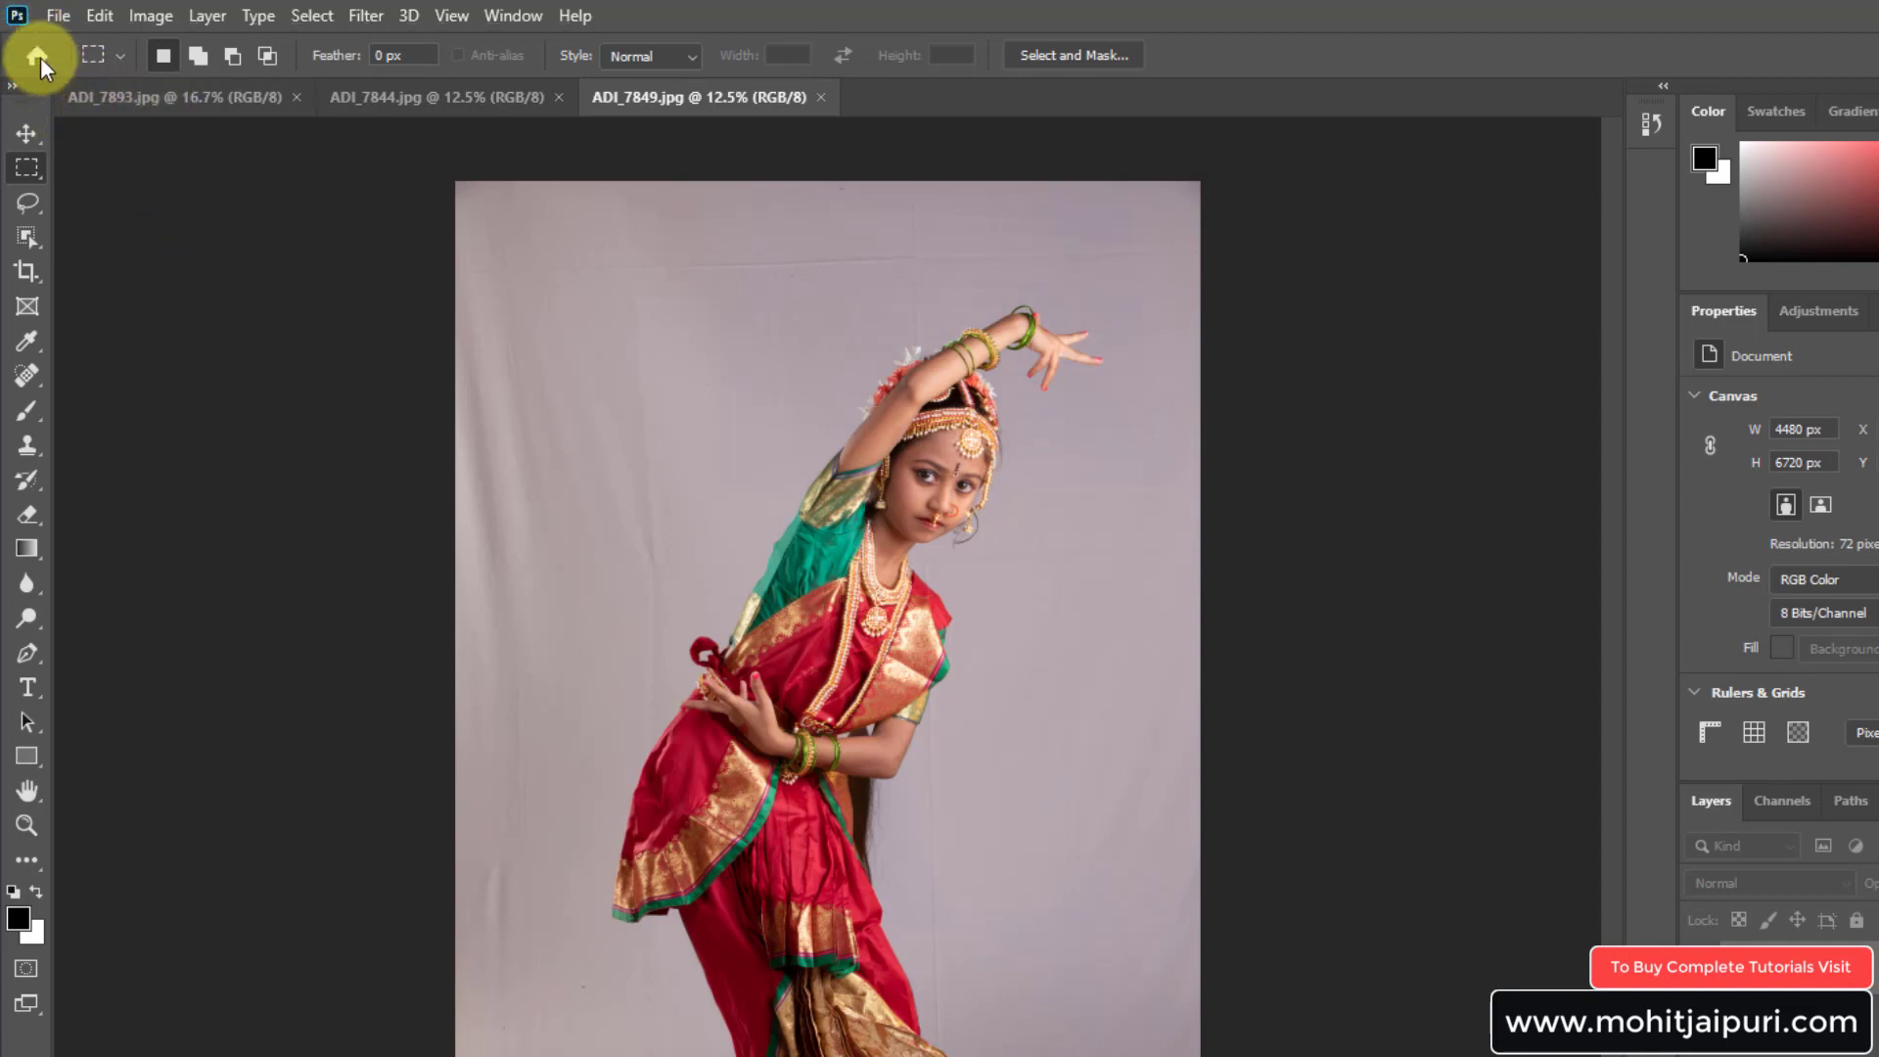
Step: Open ADI_7882.jpg from the Home screen
left_click(34, 53)
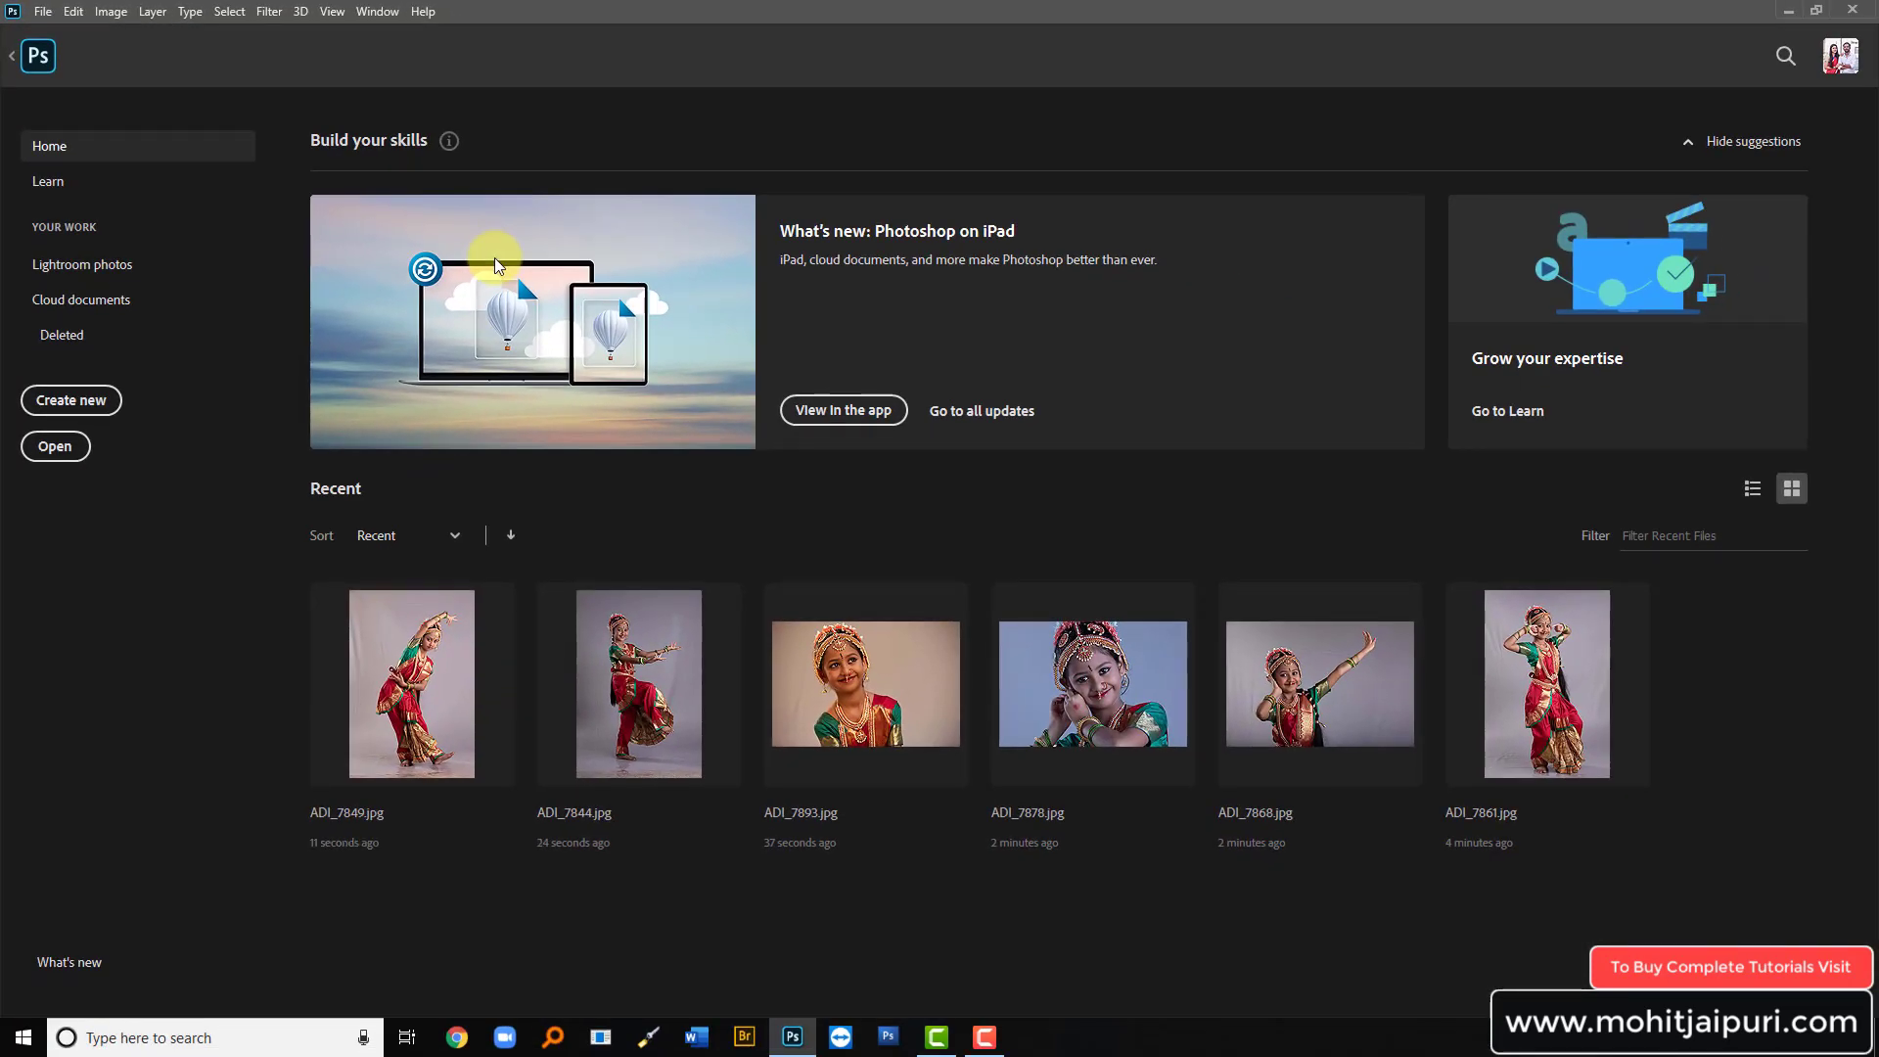
left_click(57, 446)
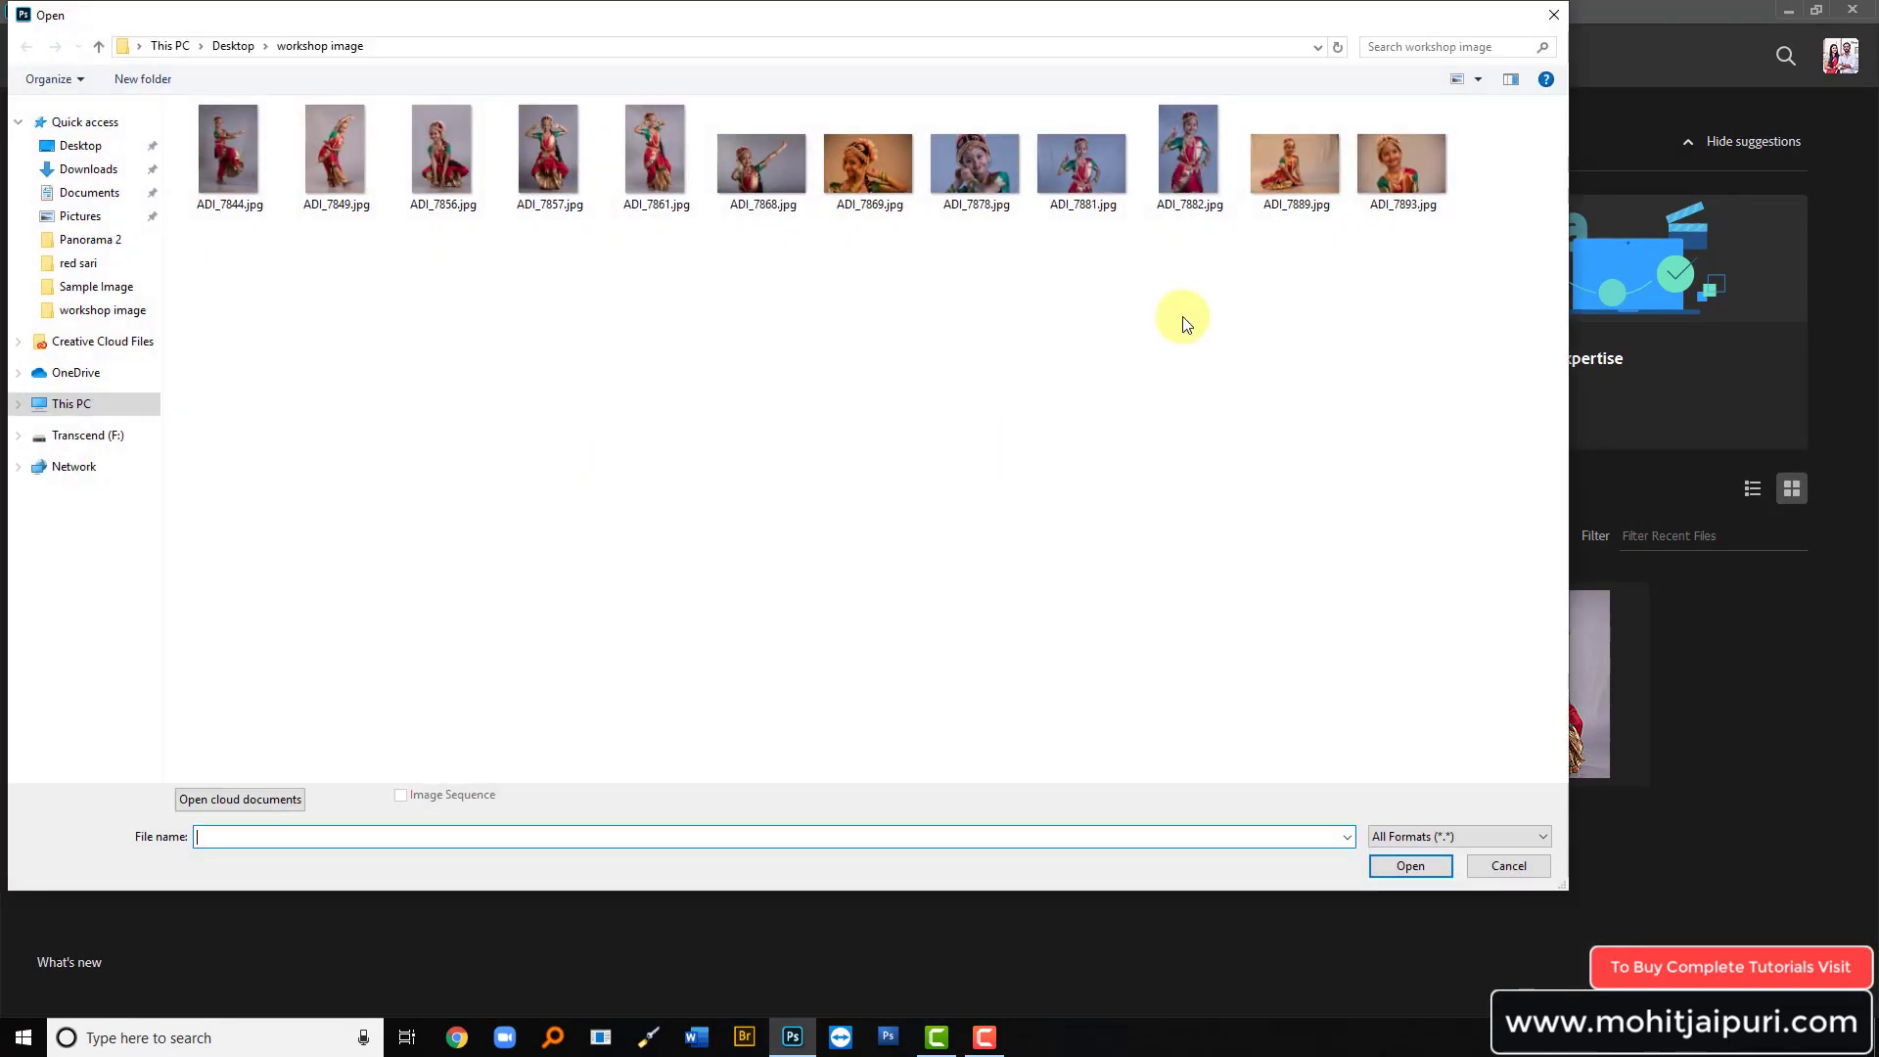
double_click(1167, 149)
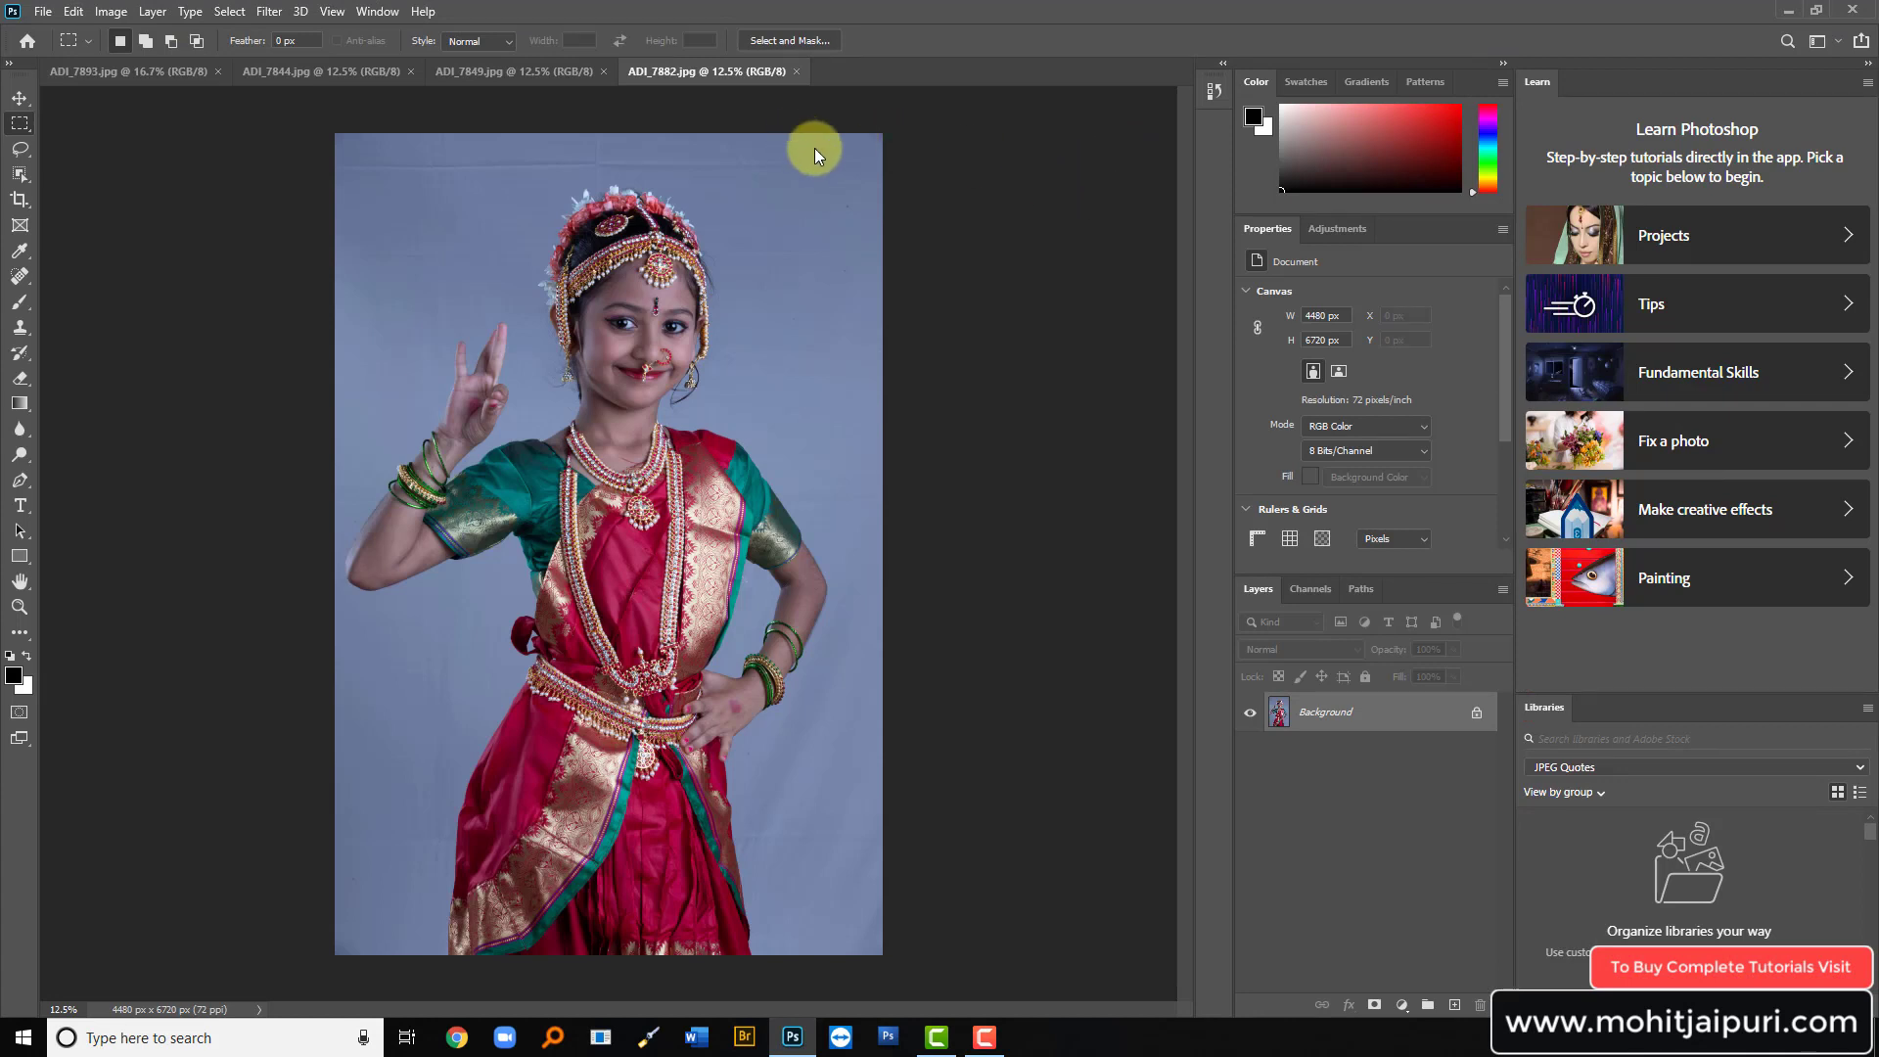
Step: Close the ADI_7882, ADI_7849, ADI_7844 and ADI_7893 documents
left_click(797, 75)
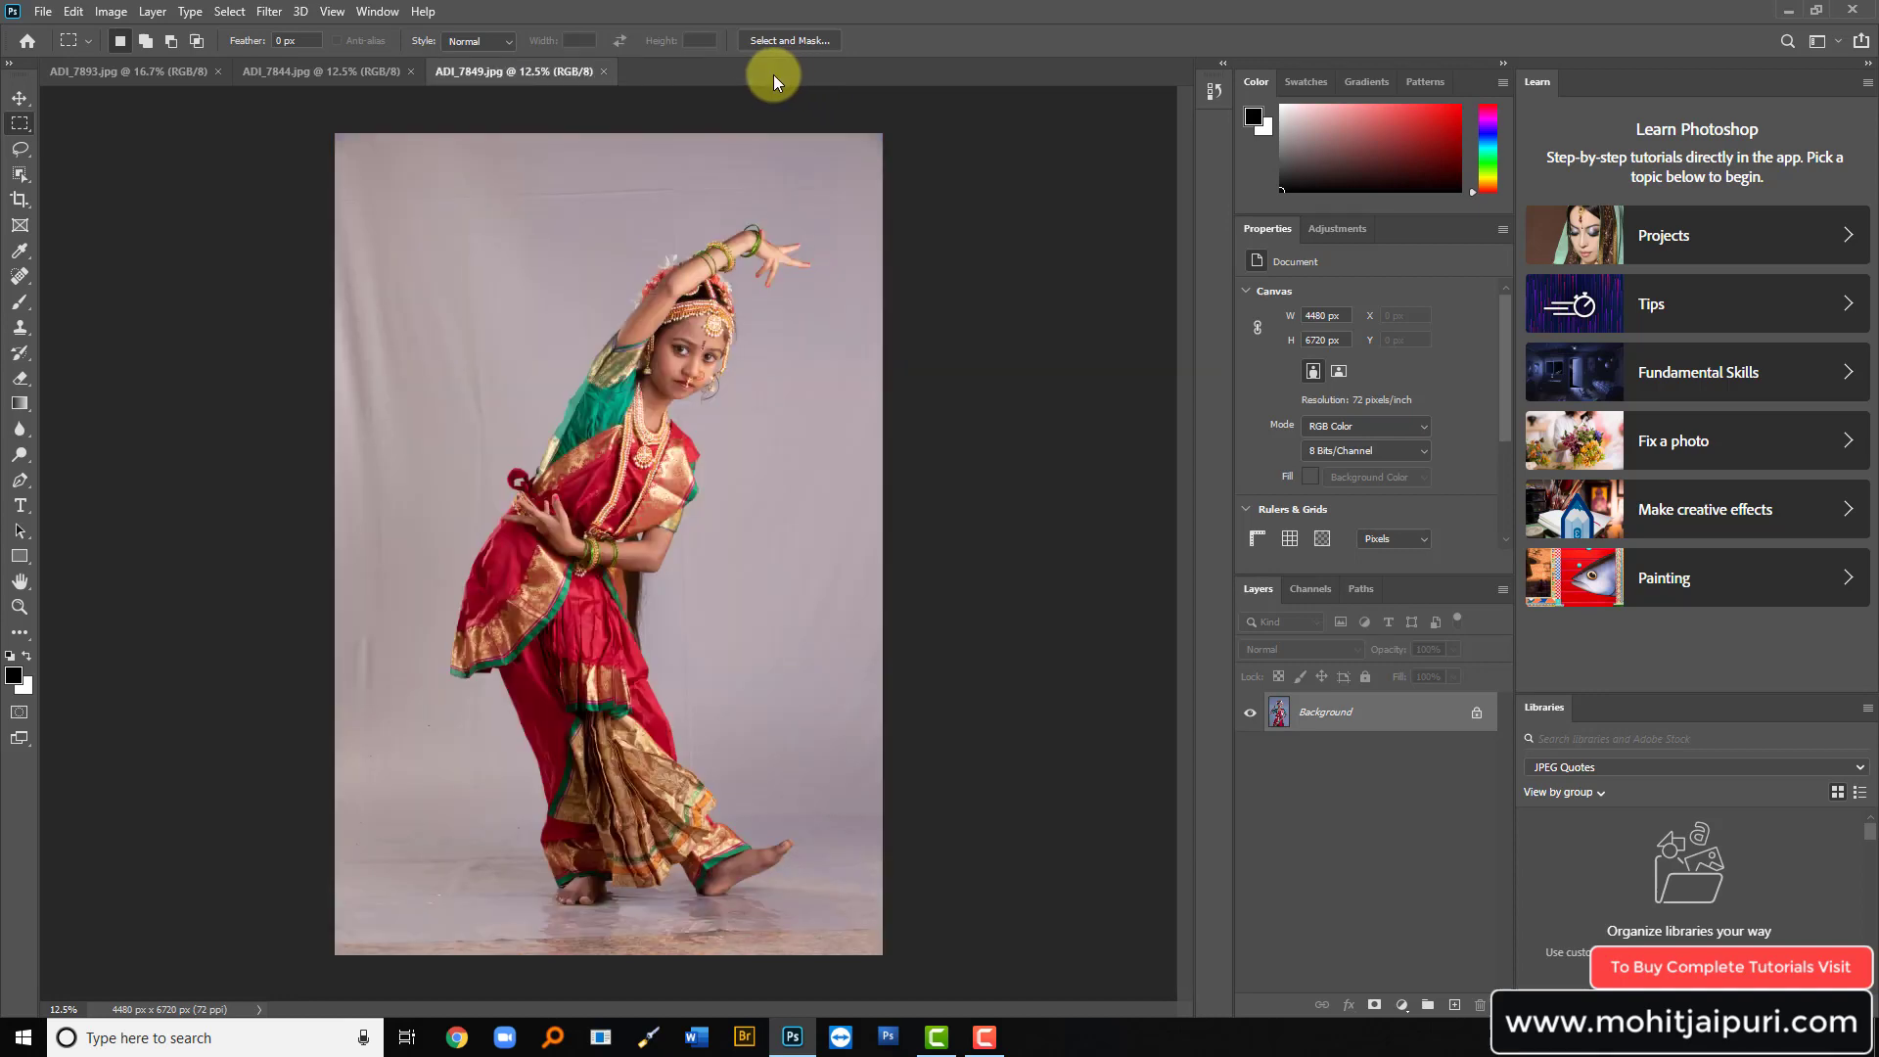
left_click(603, 73)
left_click(409, 71)
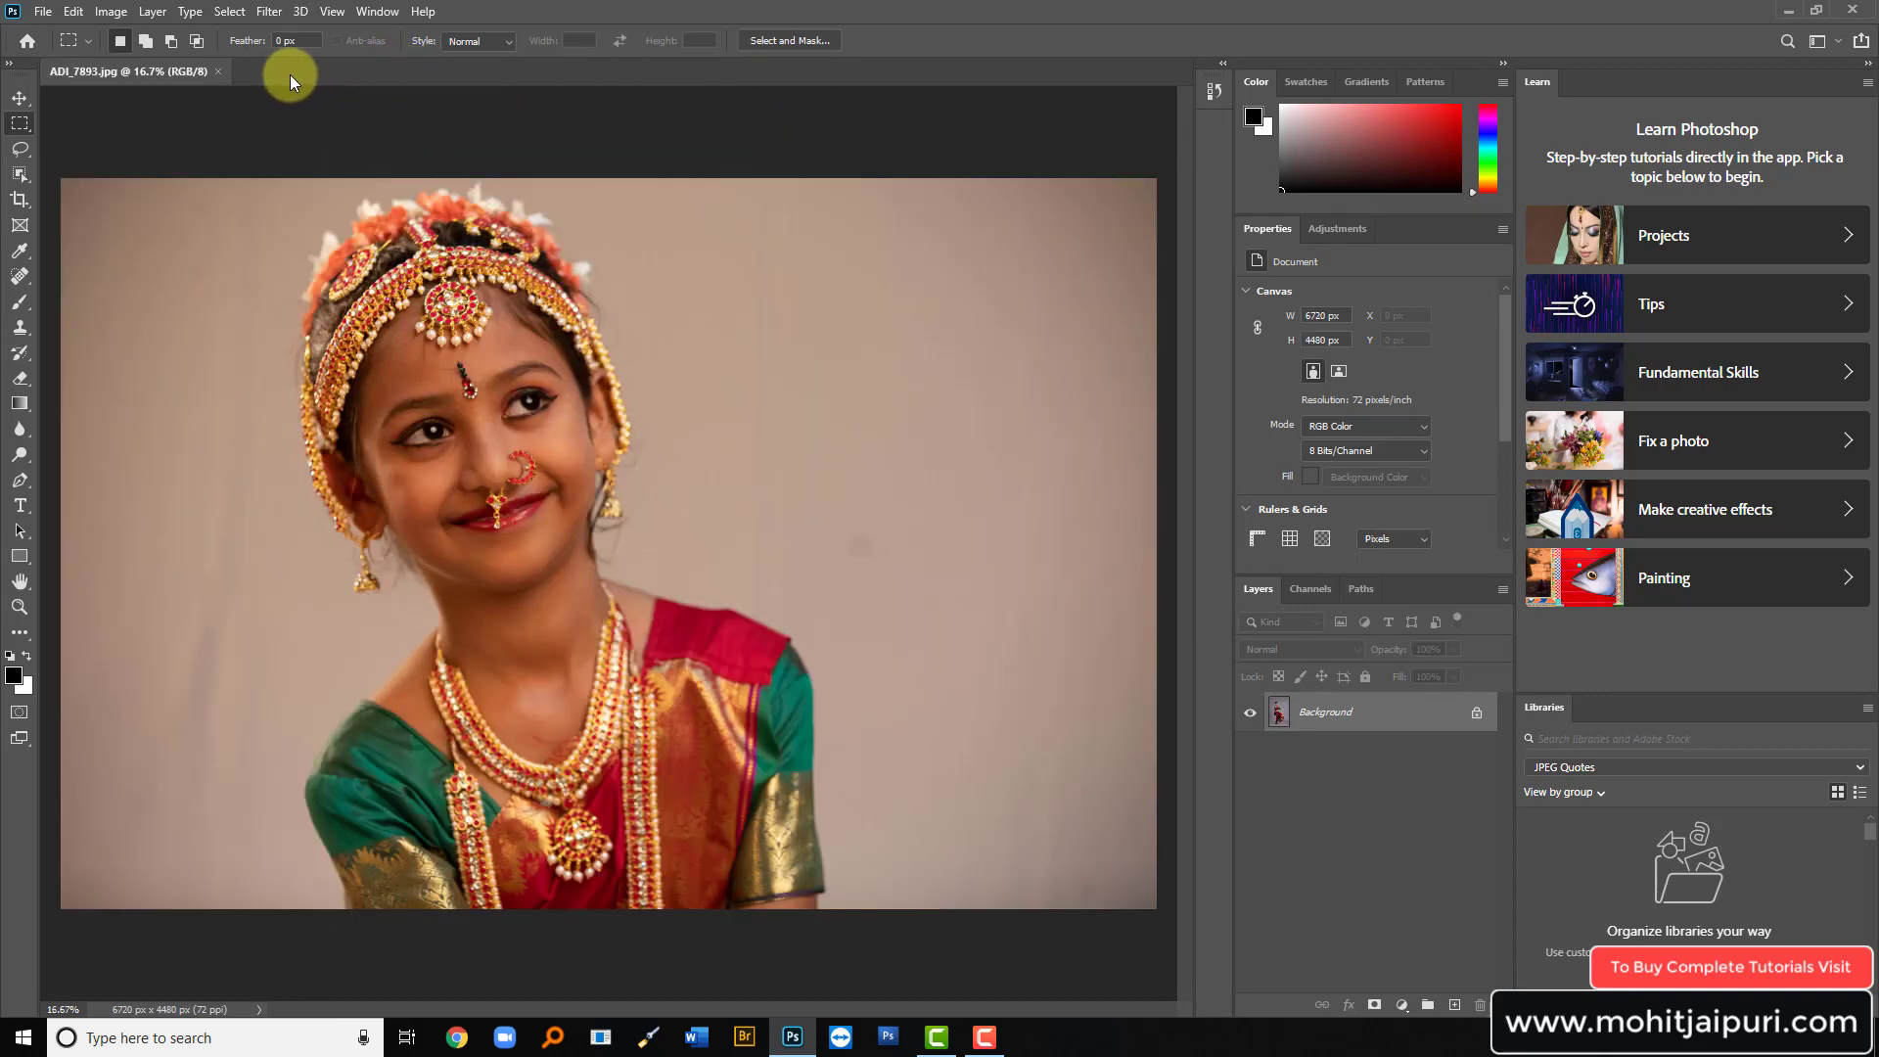
left_click(217, 72)
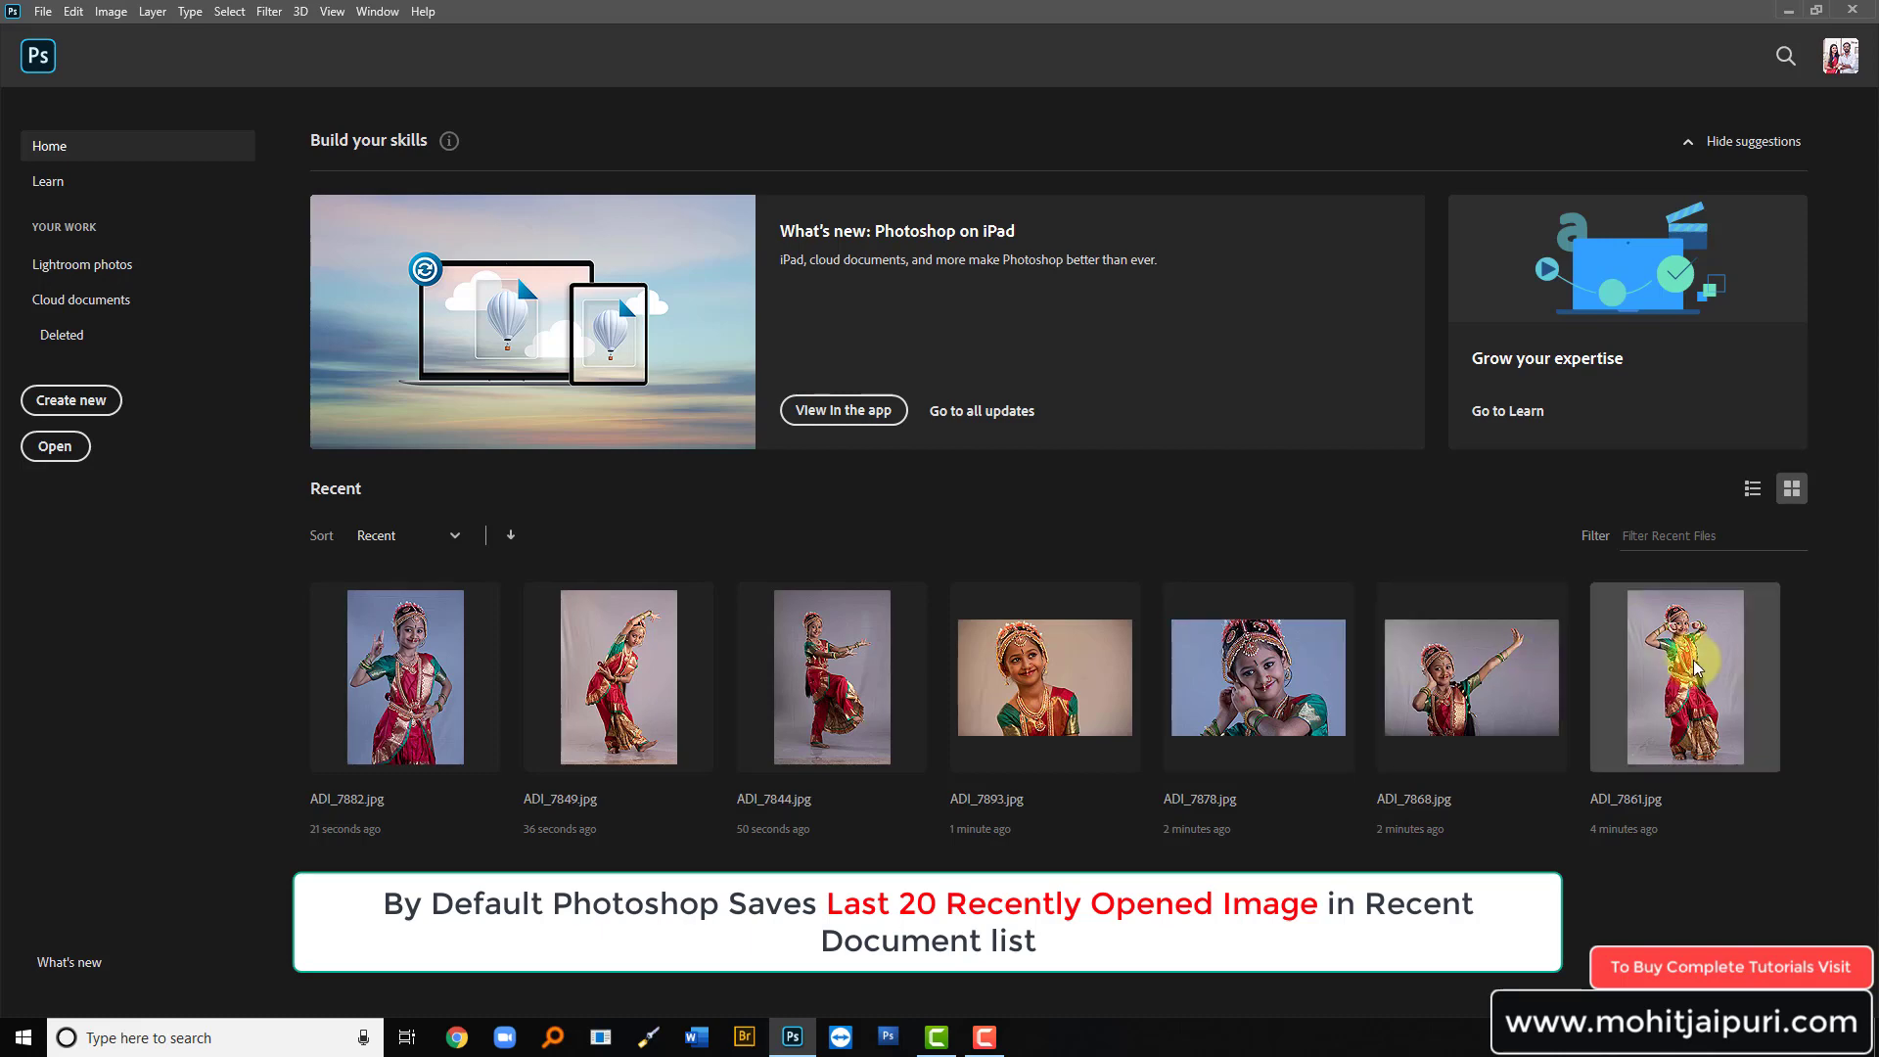
left_click(1848, 16)
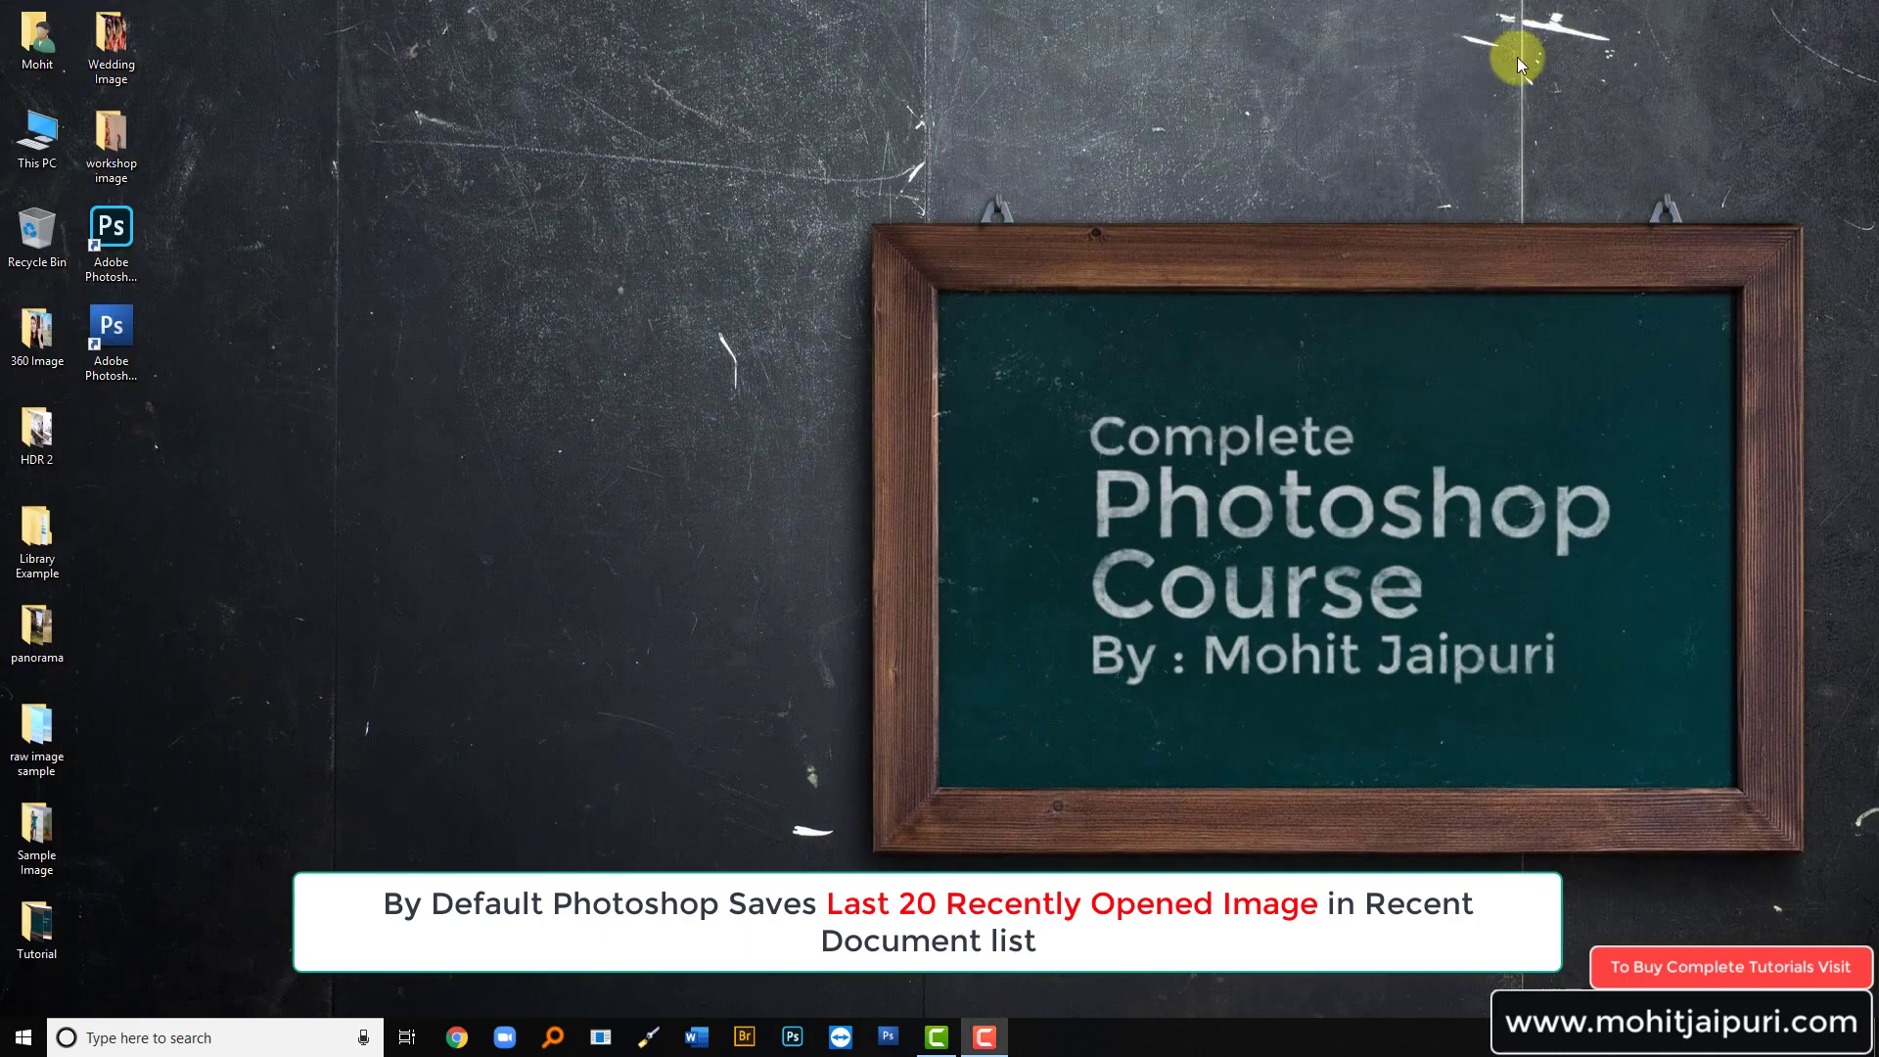
double_click(123, 250)
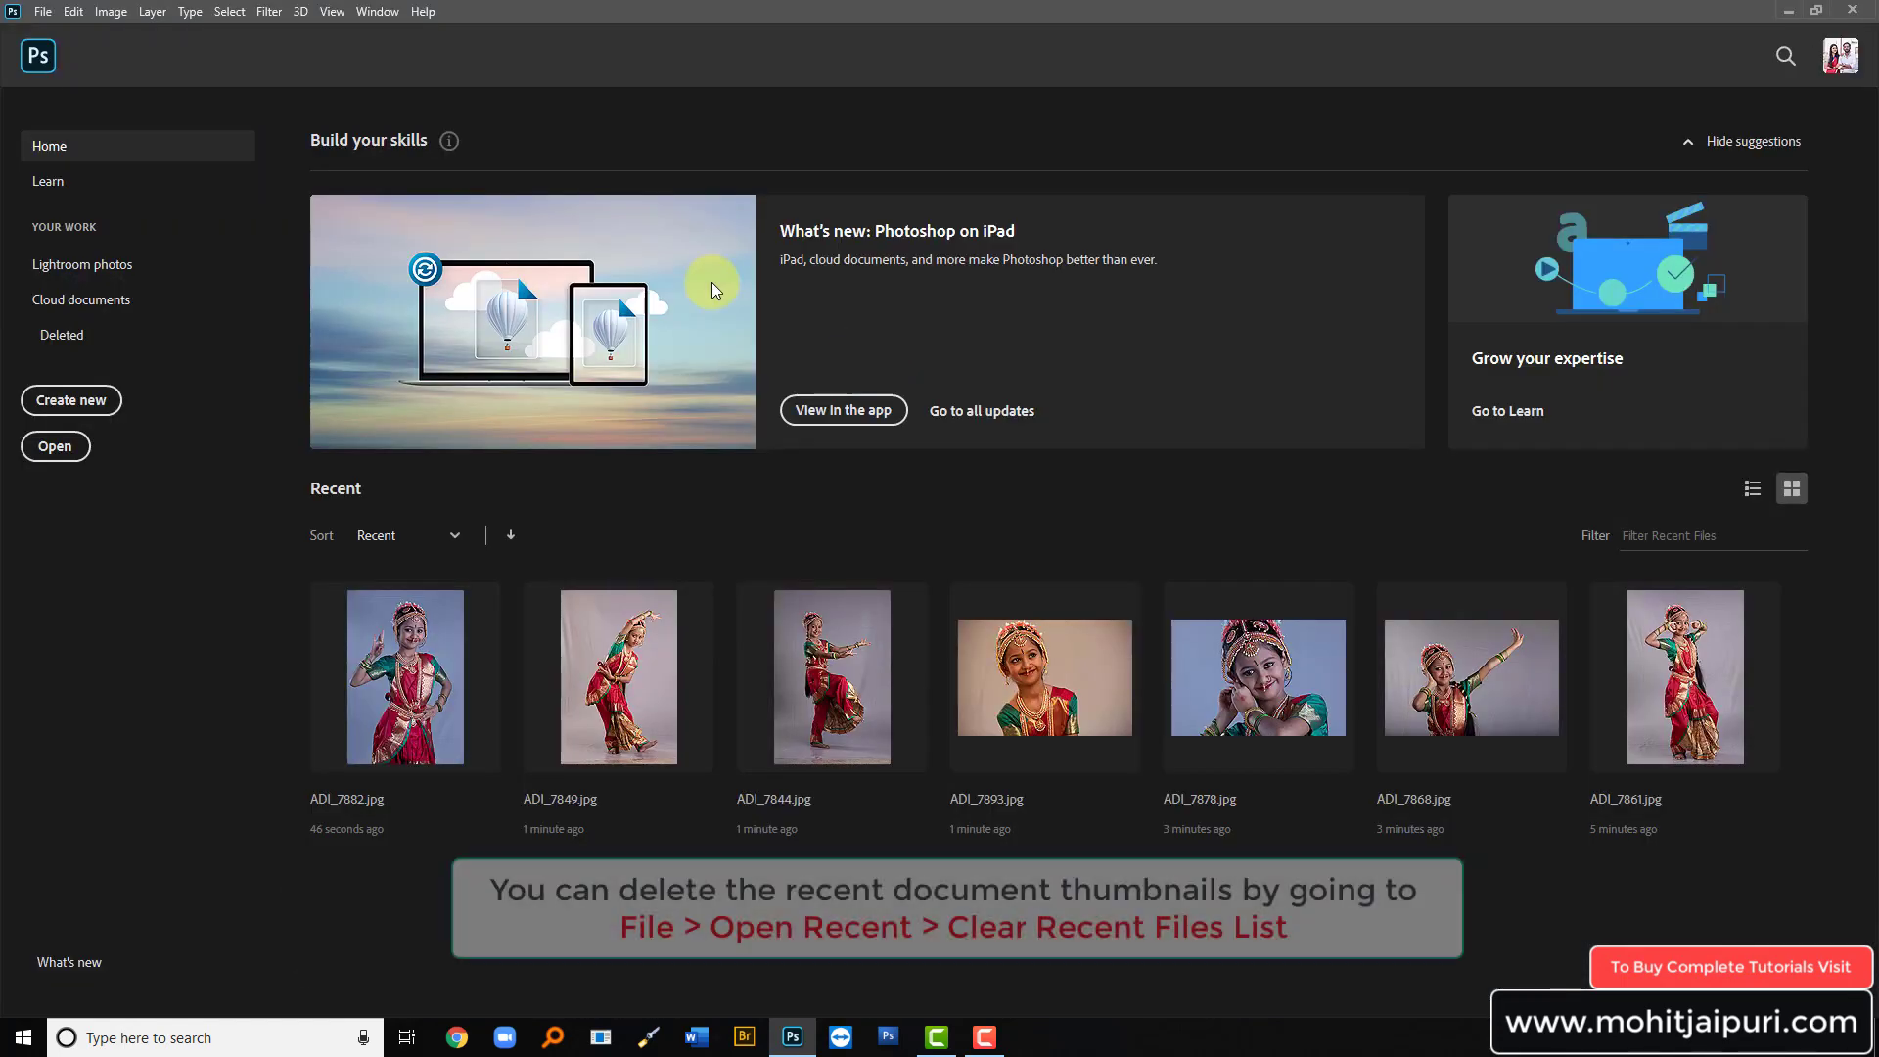
mouse_move(484, 499)
left_mouse_down()
mouse_move(977, 508)
mouse_move(559, 480)
left_mouse_up()
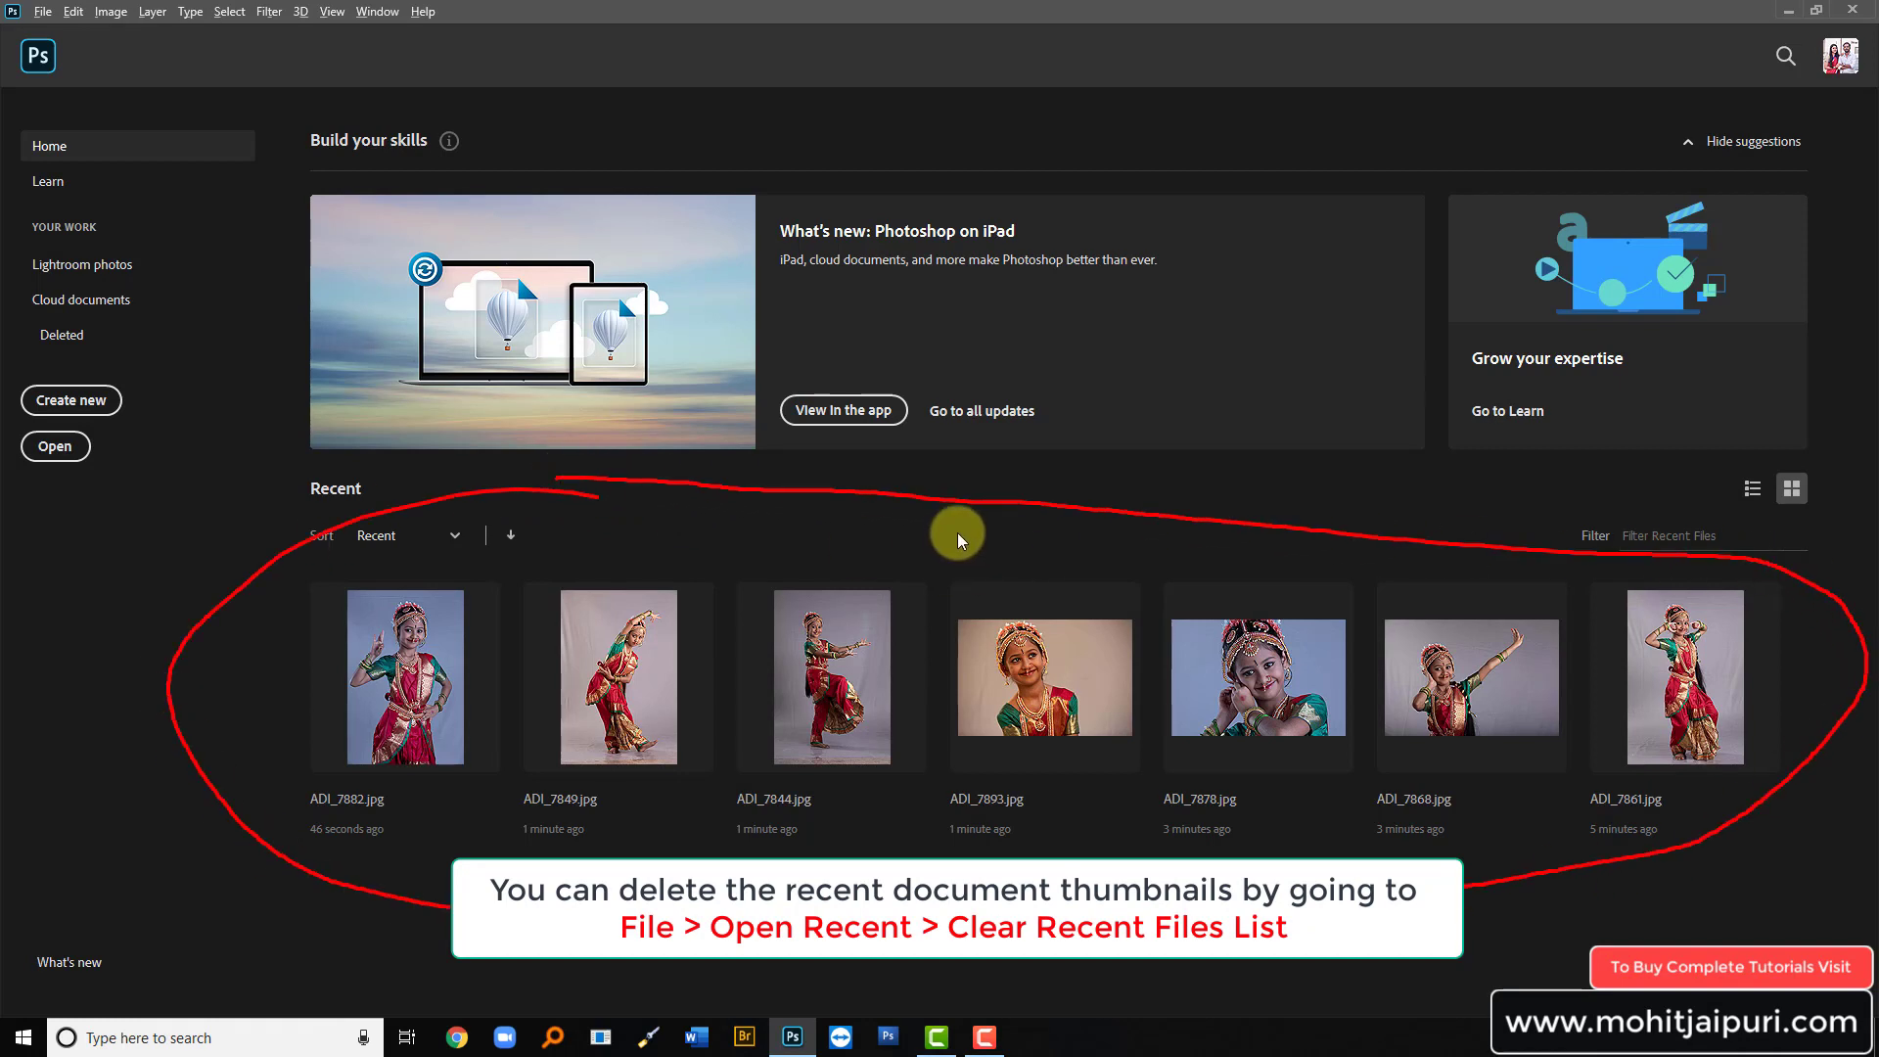
key("Escape")
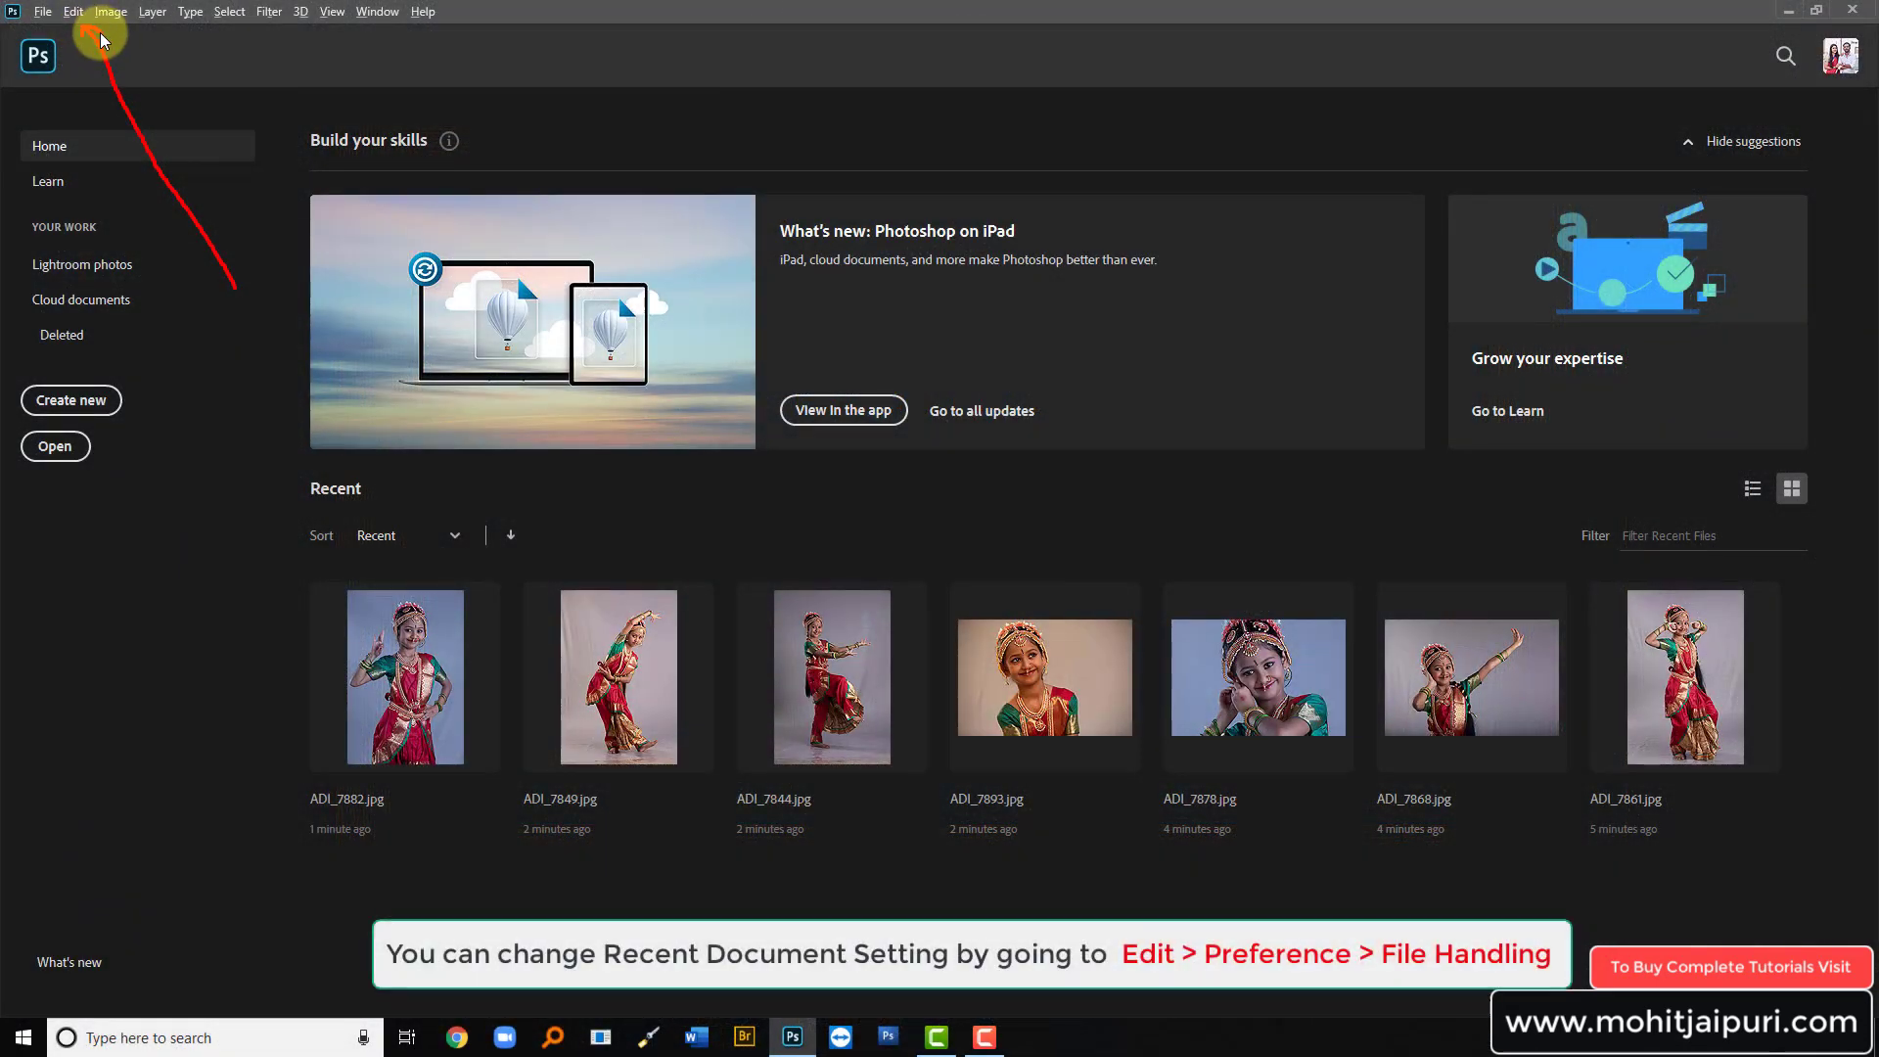
Step: In File Handling preferences, change Recent File List Contains from 20 to 0 files
left_click(74, 11)
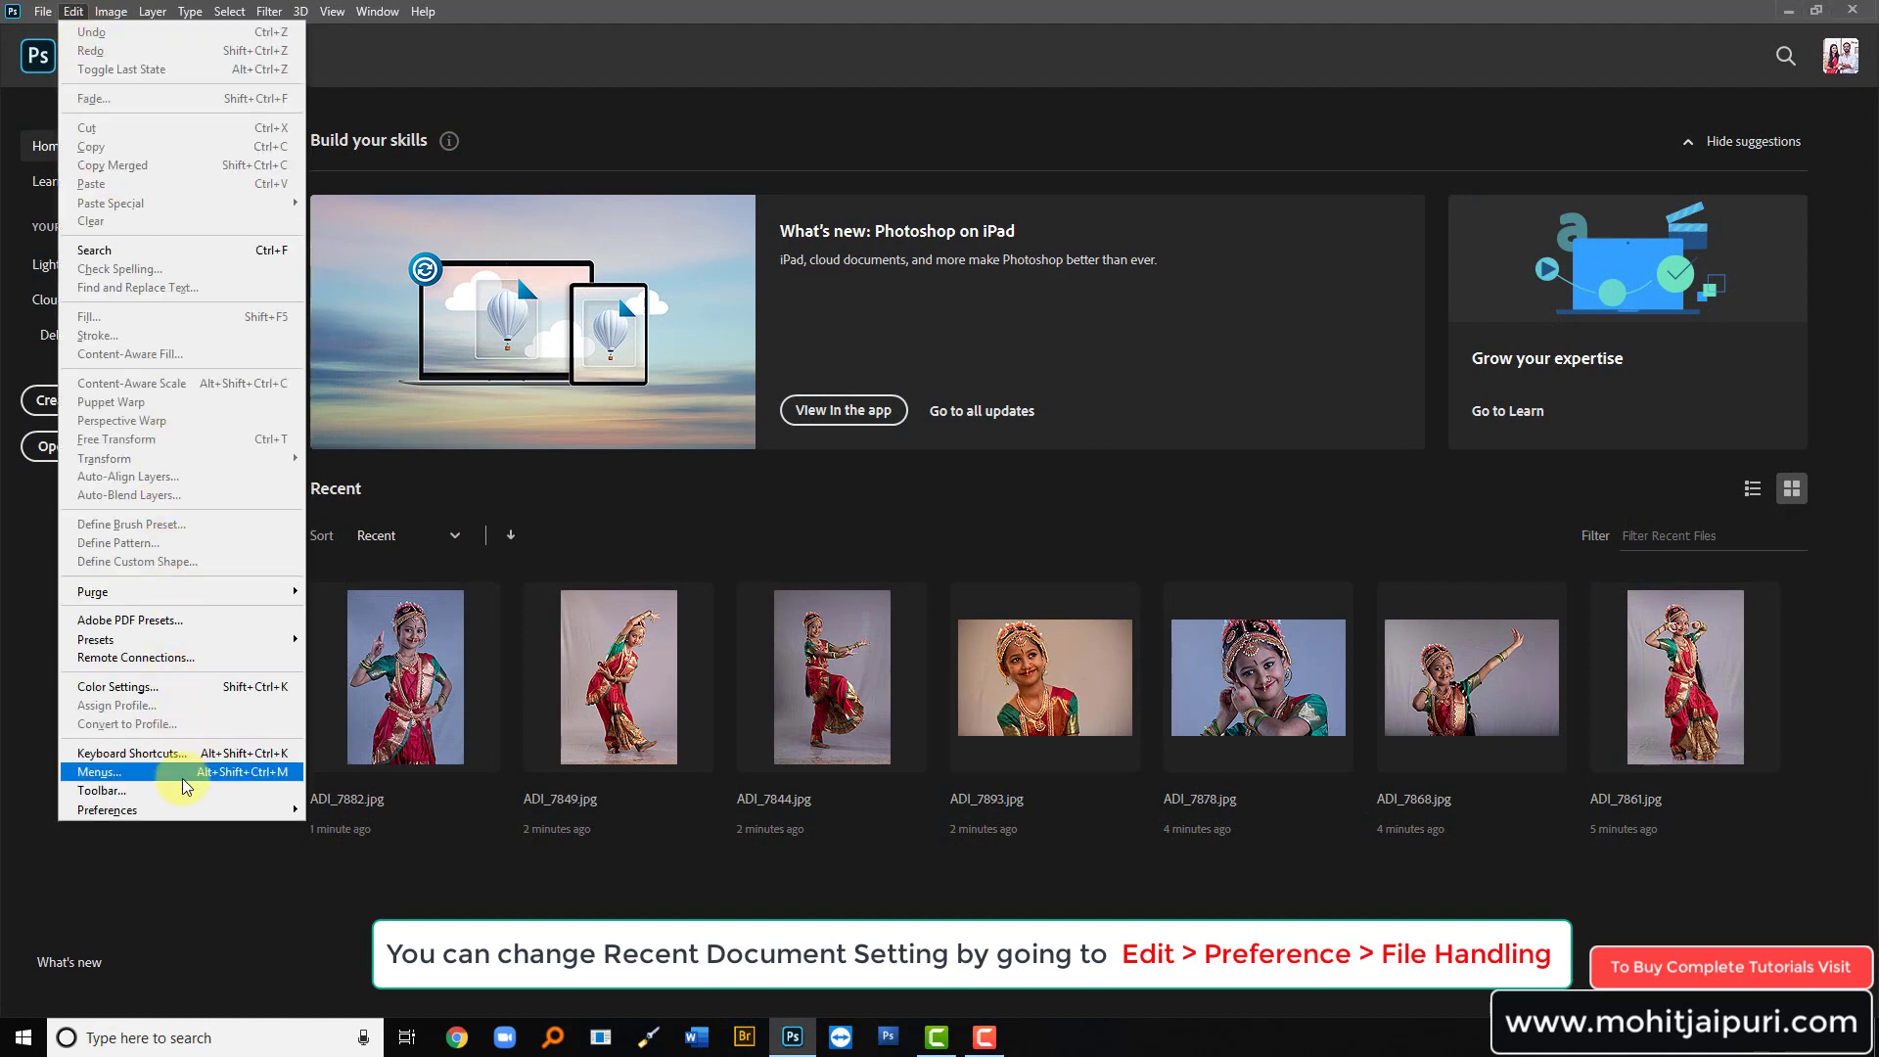
mouse_move(162, 808)
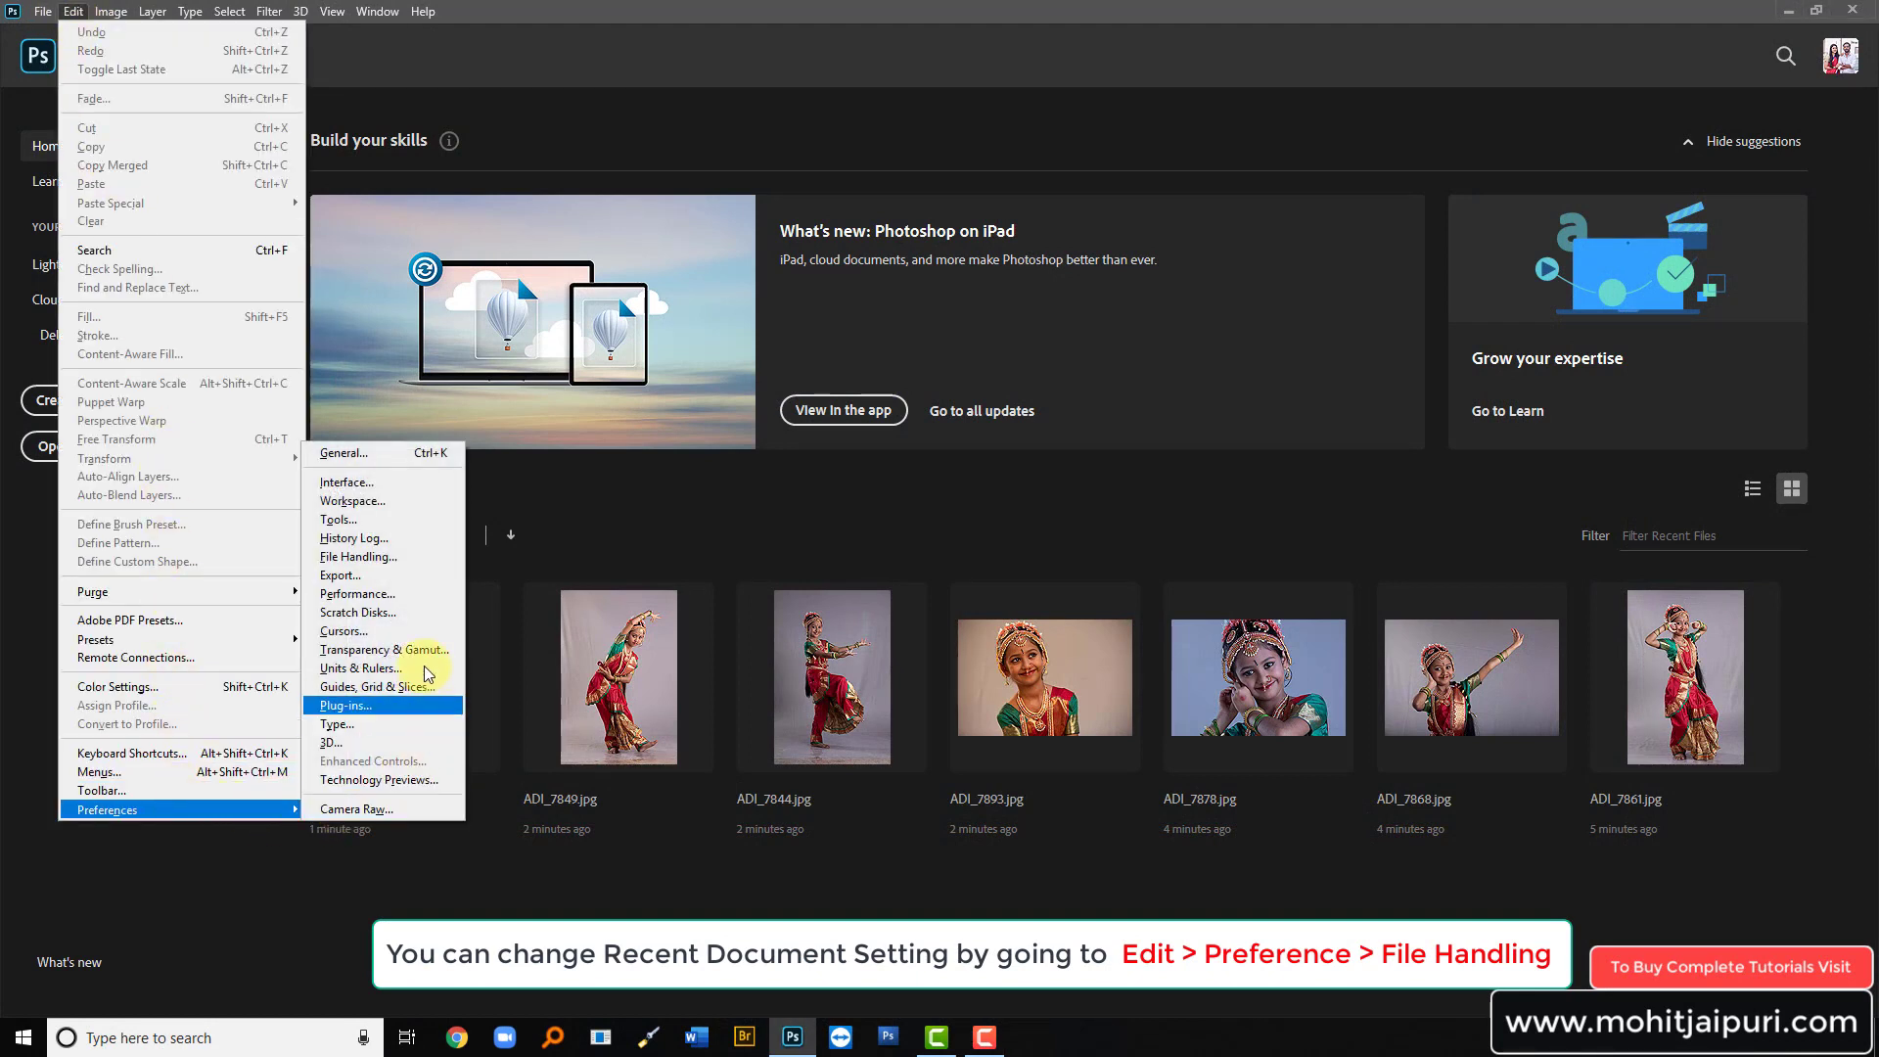
left_click(420, 555)
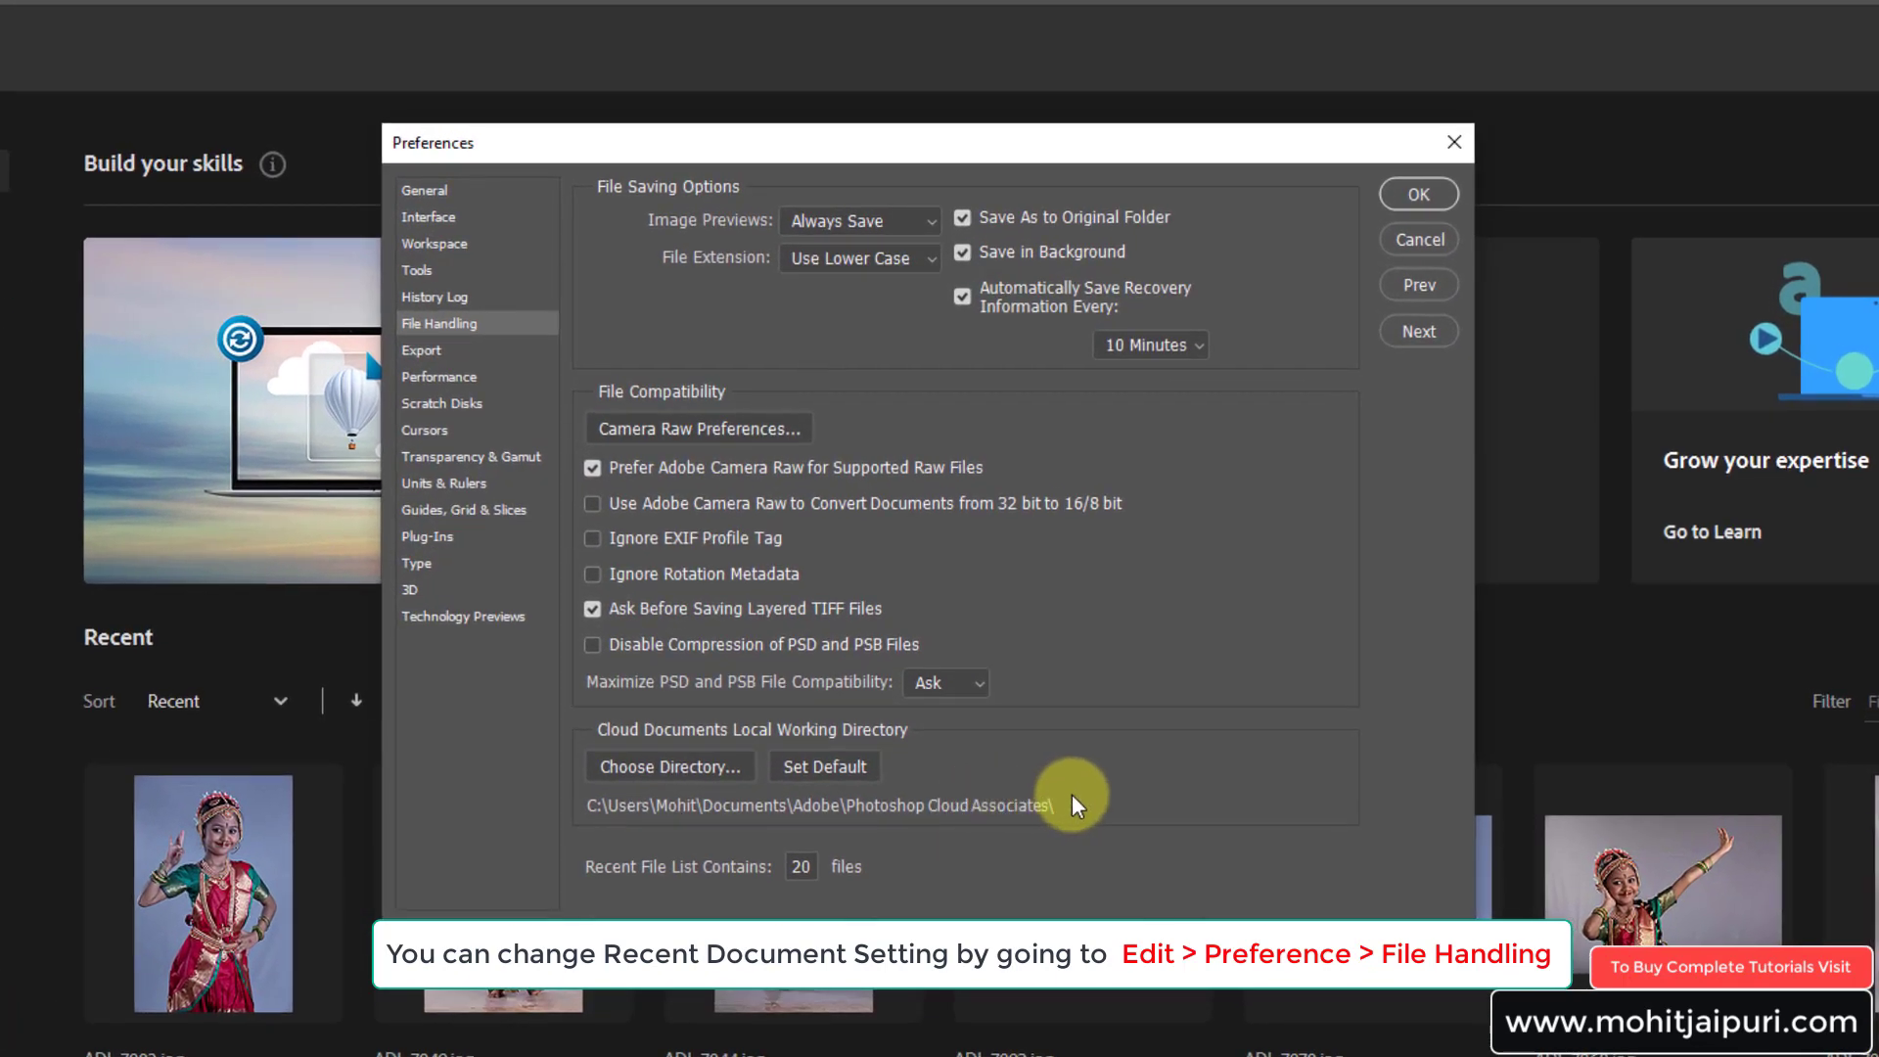
key("alt")
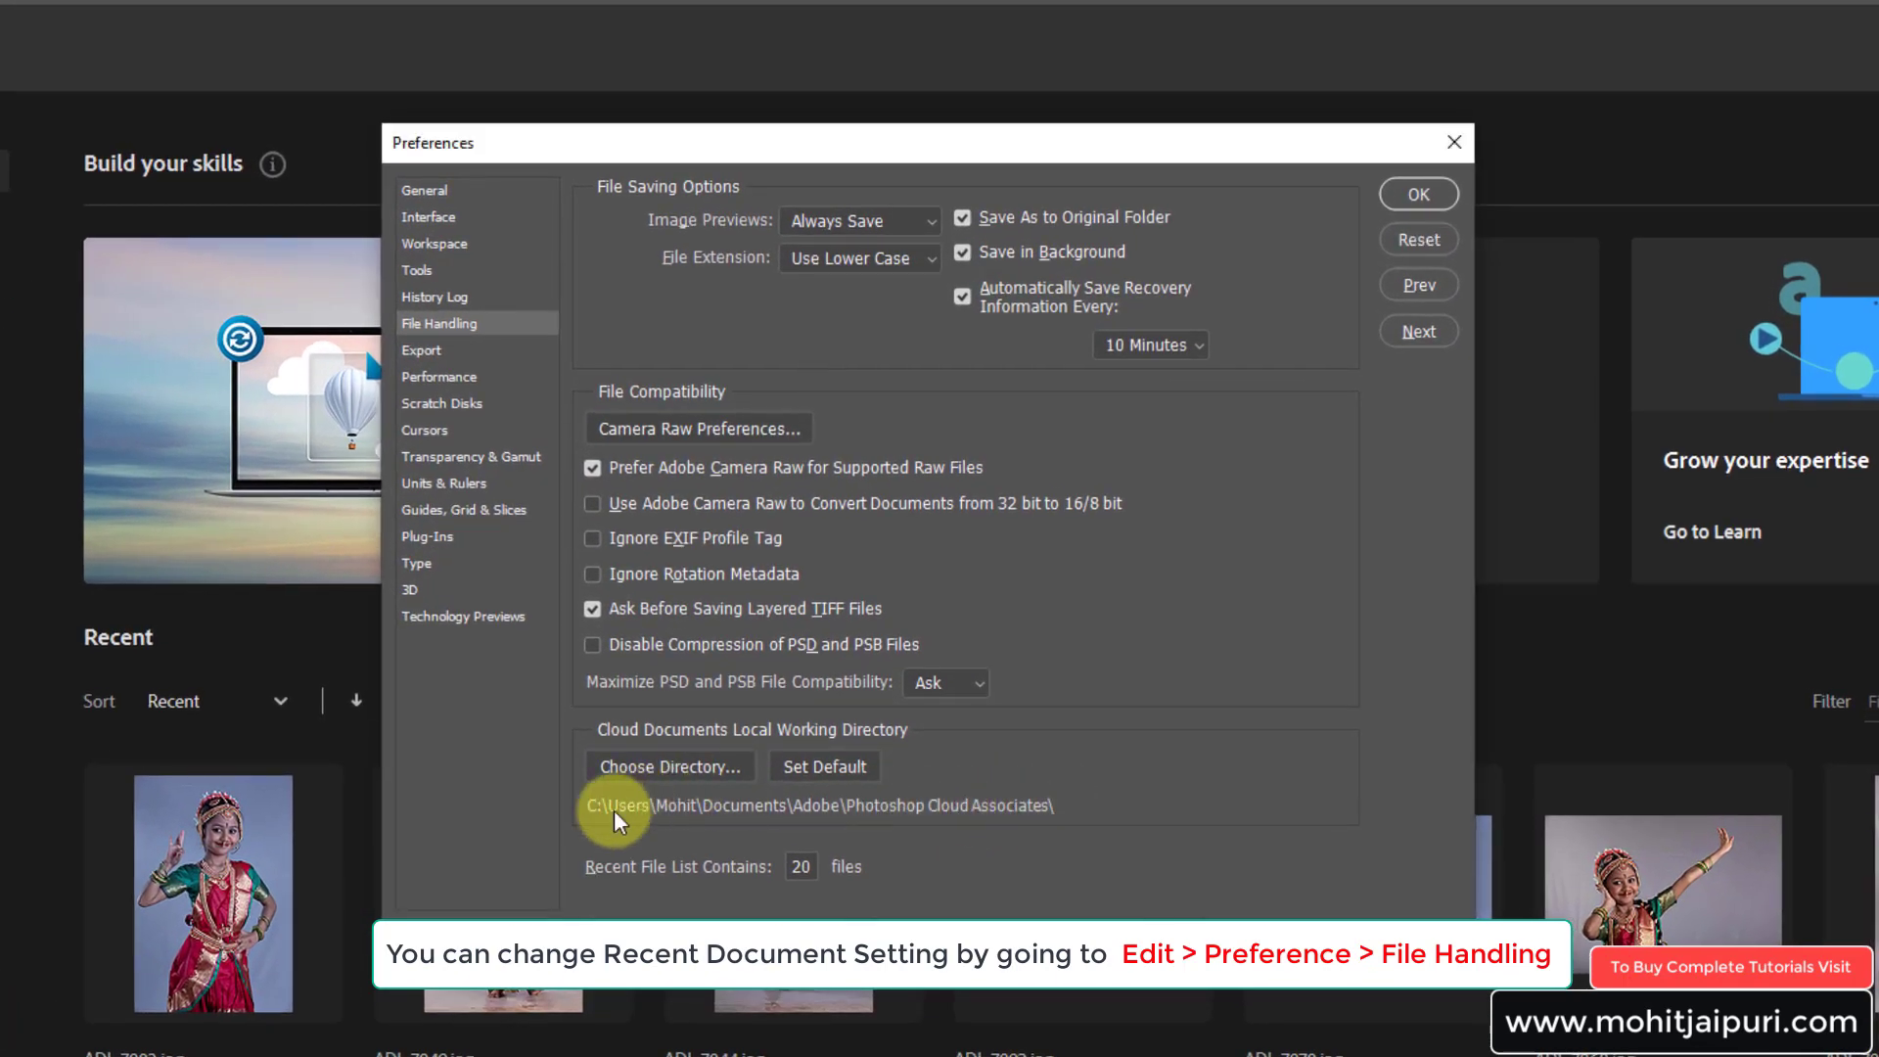
left_click_drag(570, 847, 910, 899)
type("0")
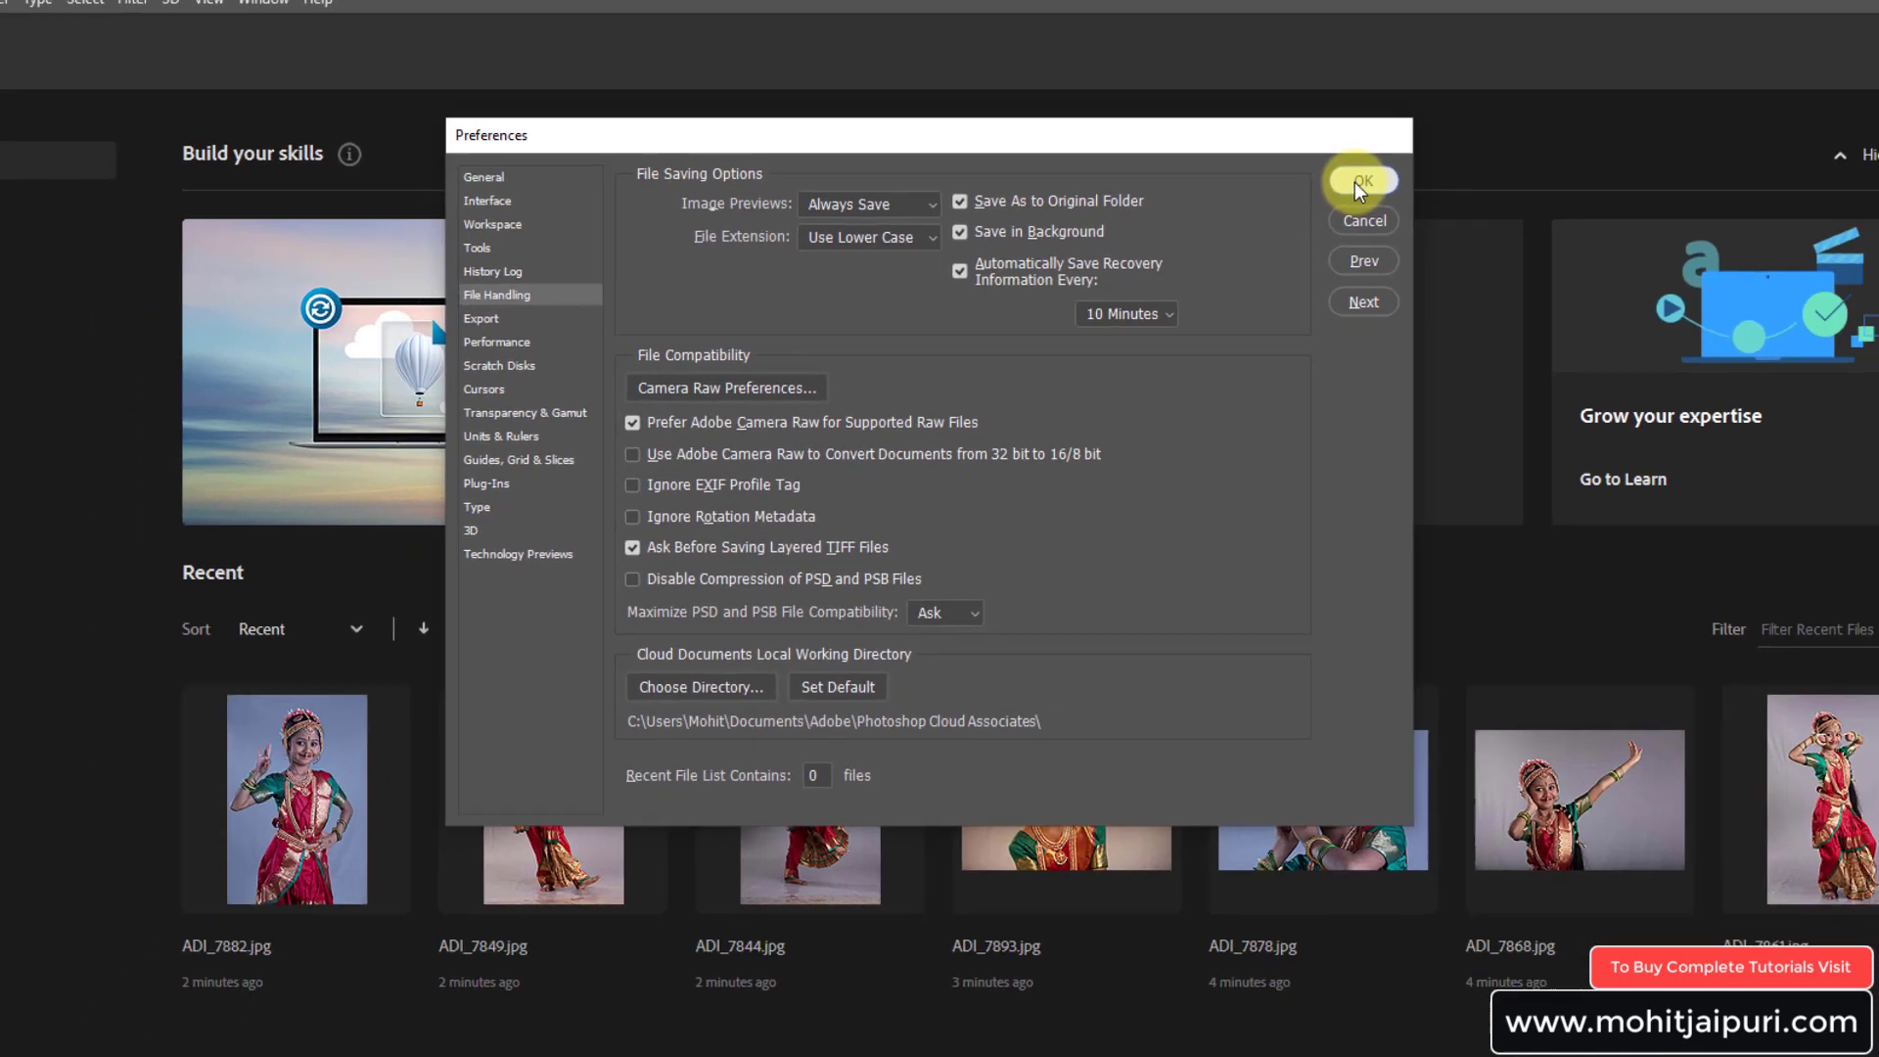
left_click(1361, 181)
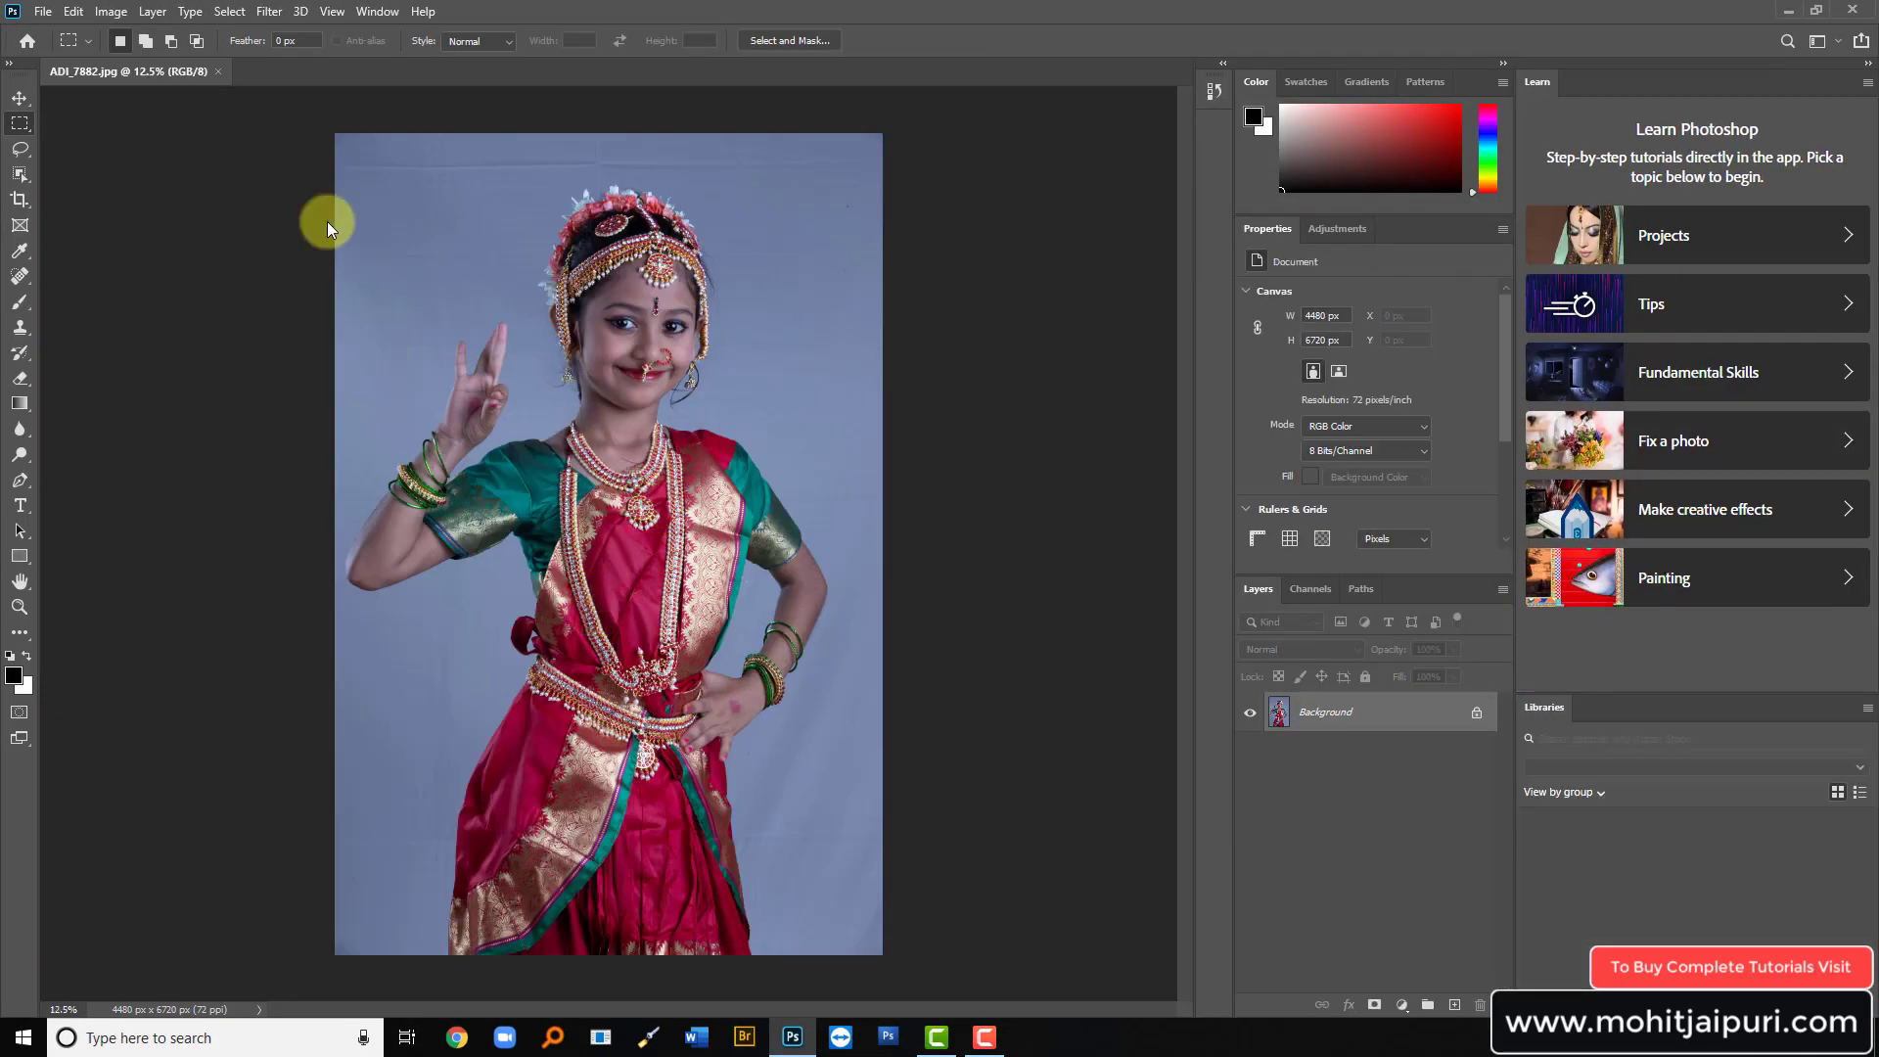
Step: Close ADI_7882, then open the four images ADI_7844 through ADI_7857
left_click(219, 72)
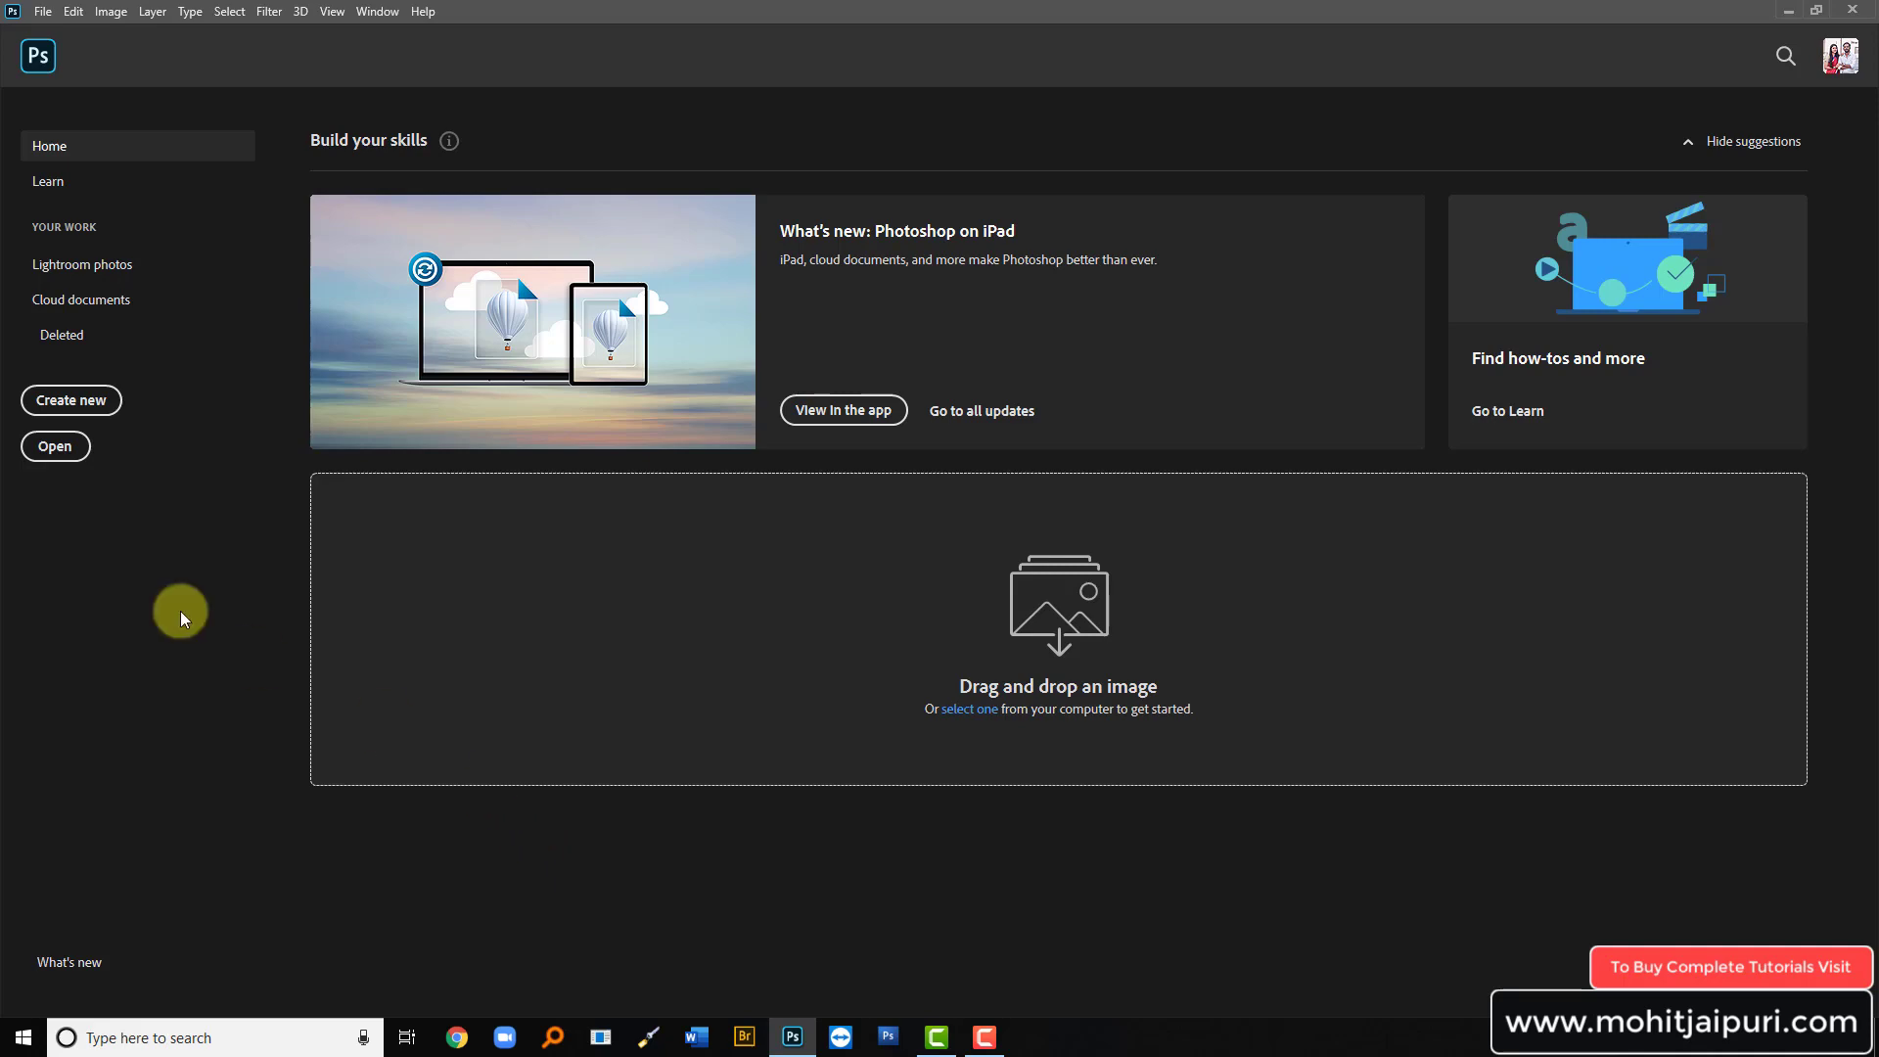
left_click(62, 442)
left_click_drag(565, 263, 222, 160)
key("Return")
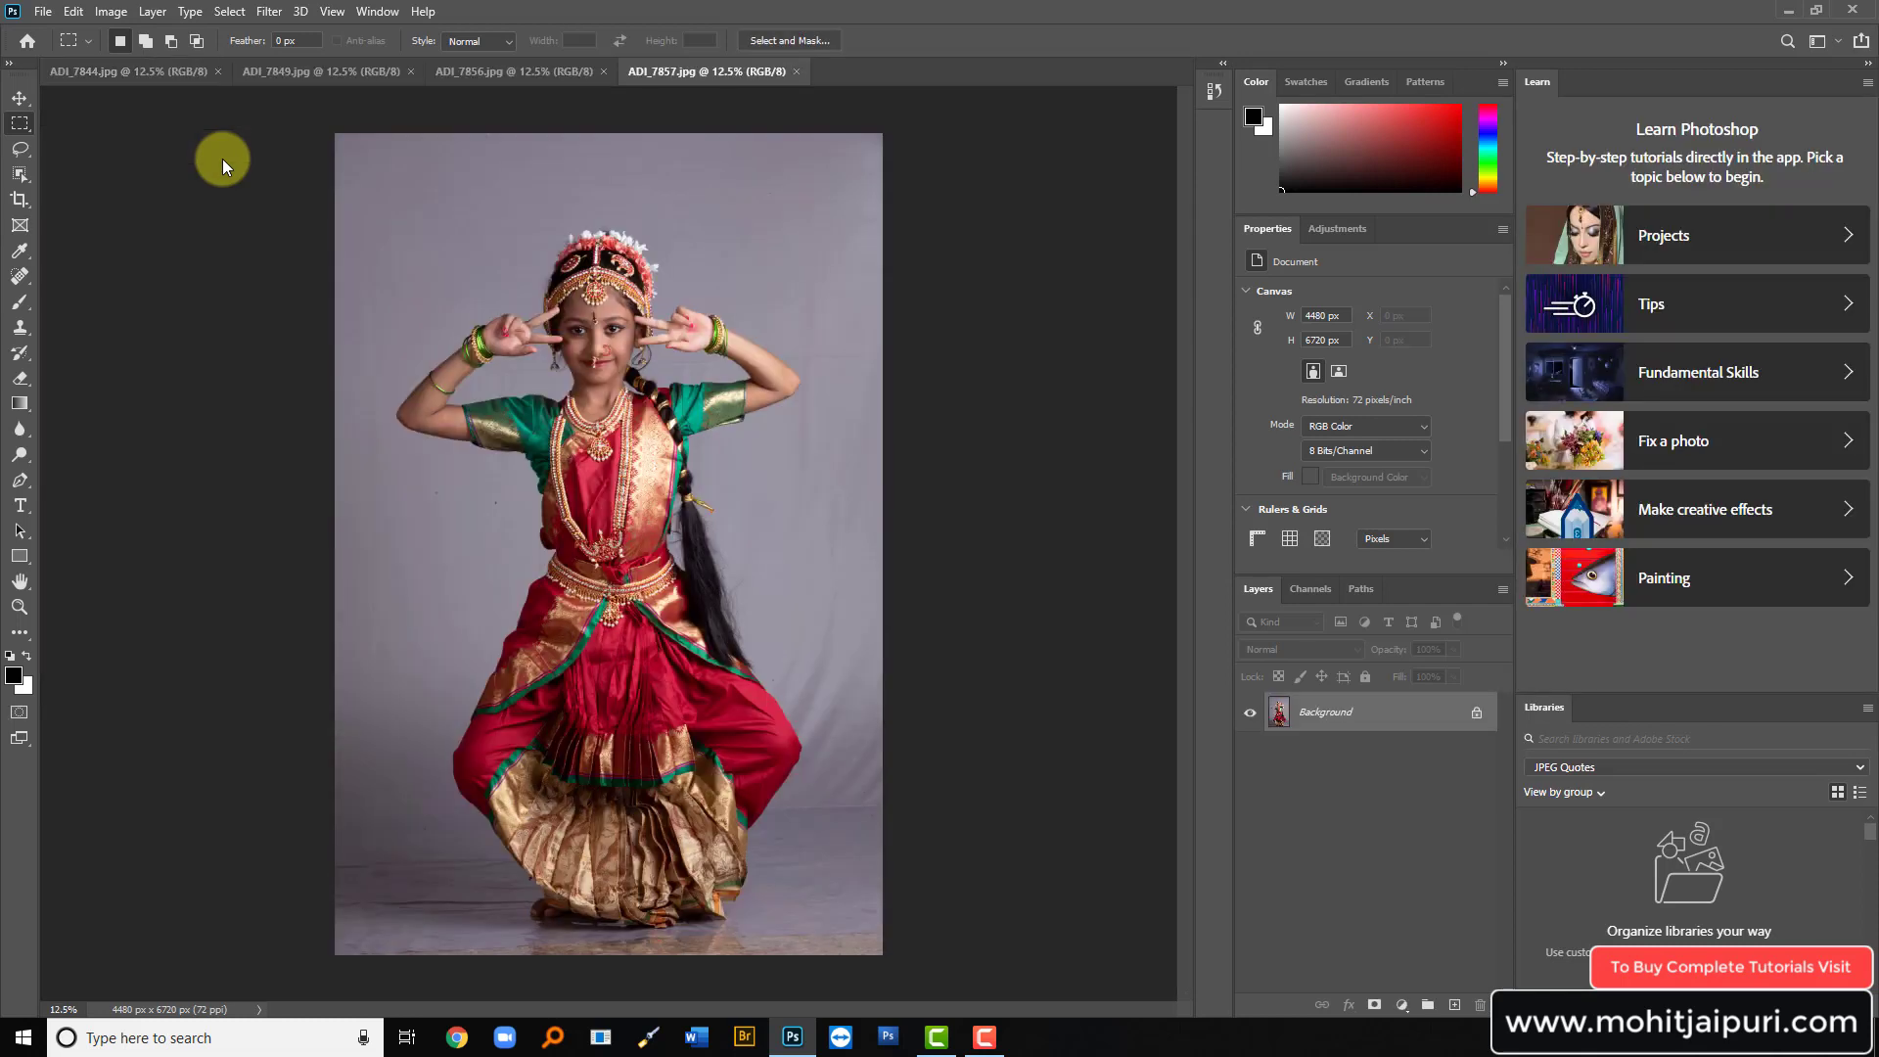
Step: Close ADI_7844, ADI_7849 and the remaining open images, leaving only the drop area
left_click(216, 72)
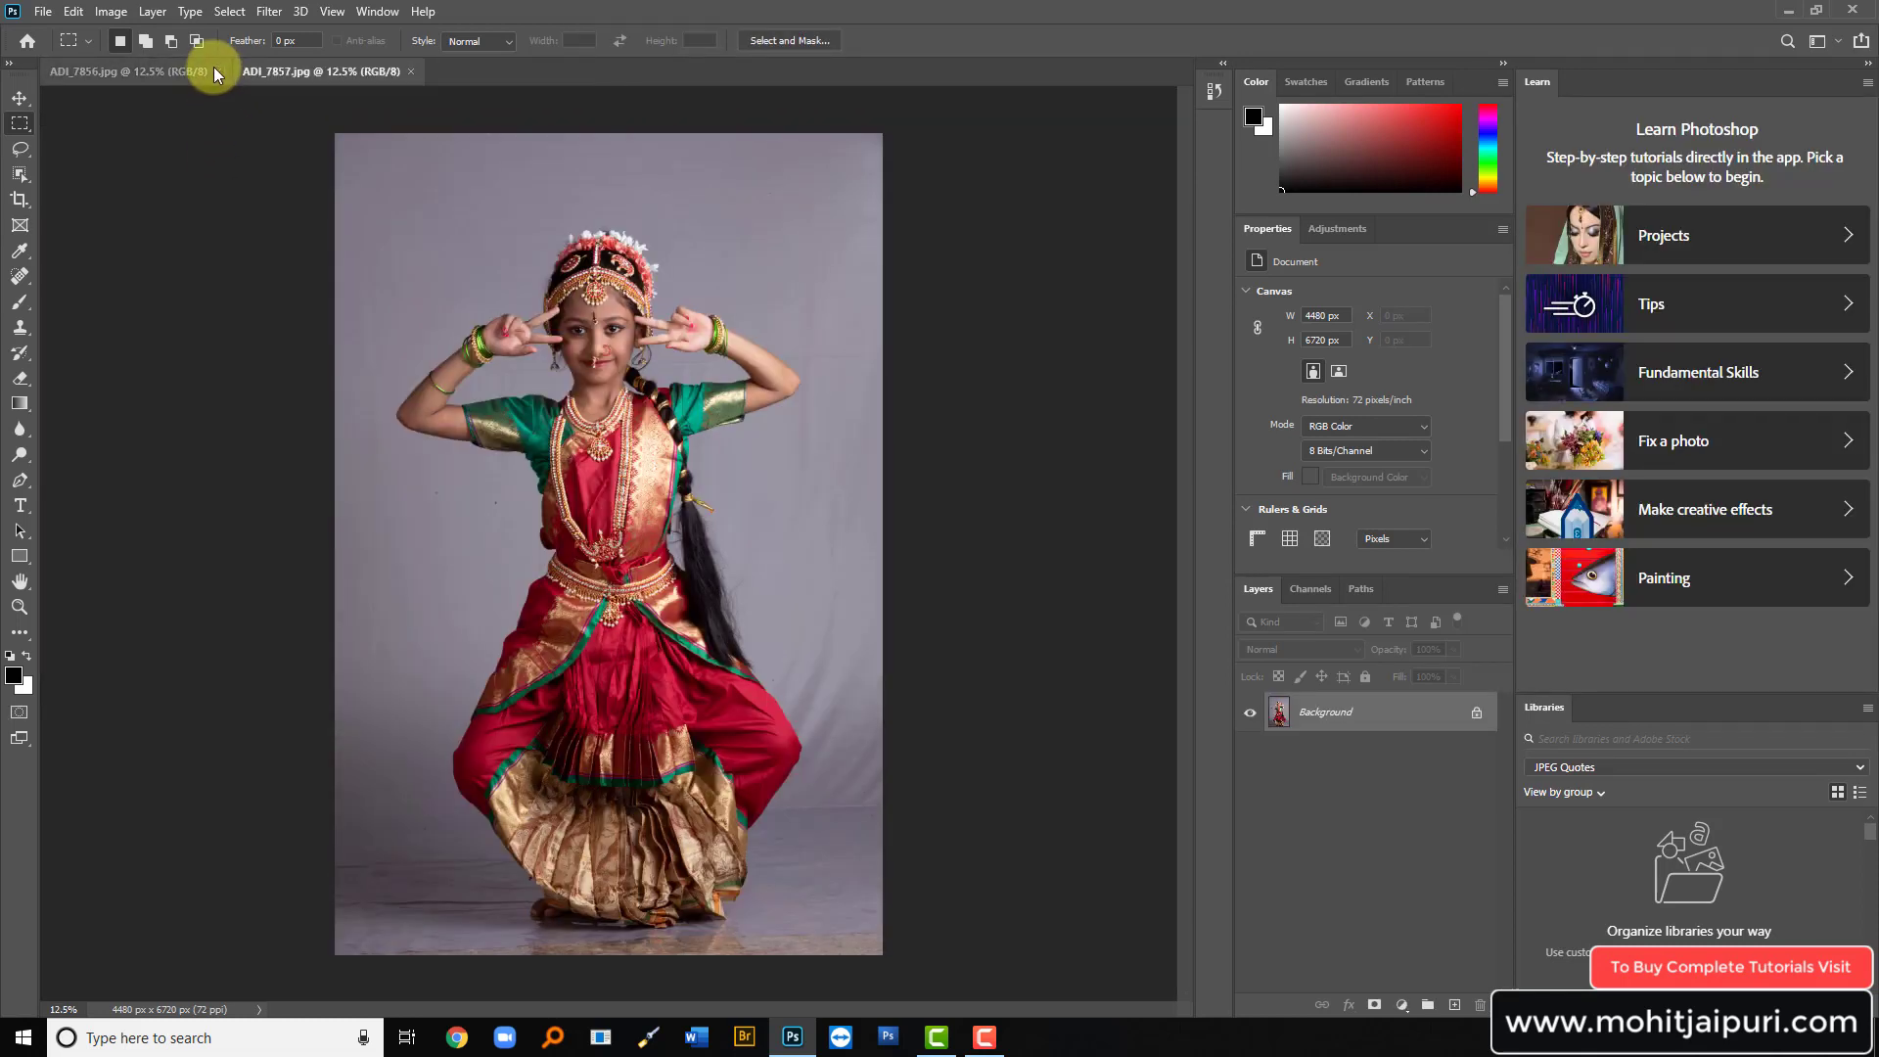
left_click(216, 72)
left_click(217, 71)
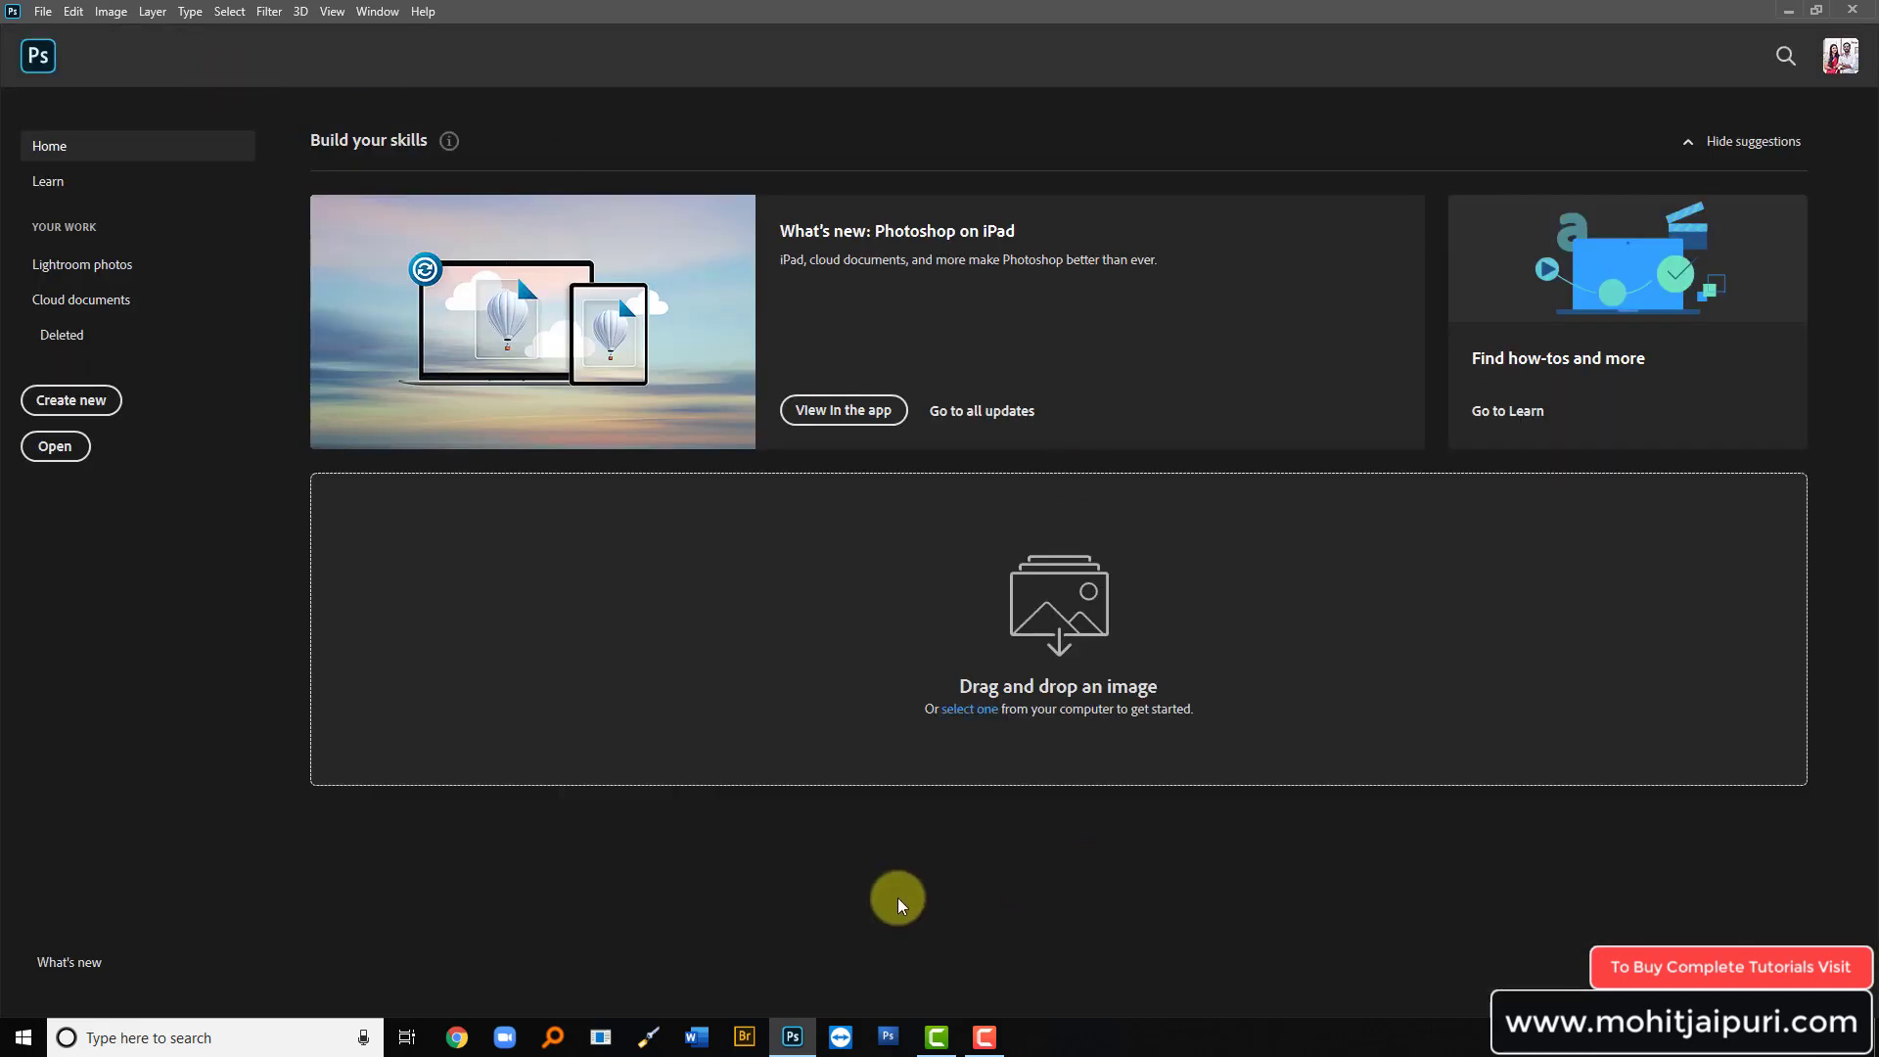